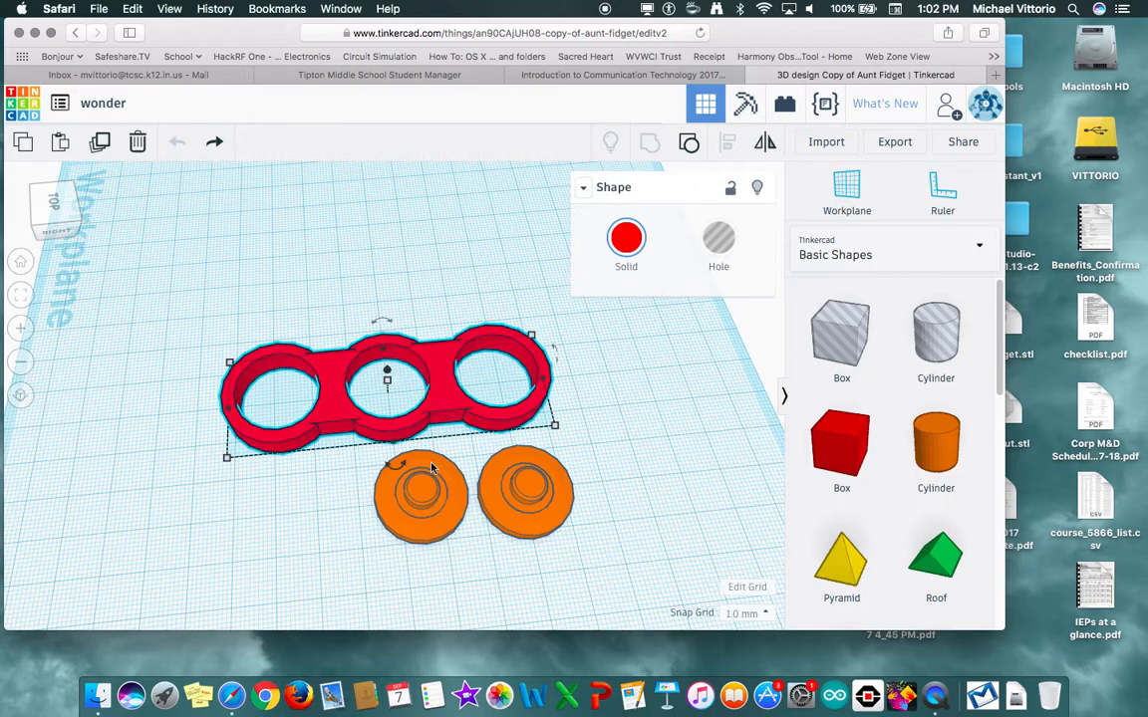
# Rename the design with the owner's username followed by the word "spinner"
pyautogui.click(445, 473)
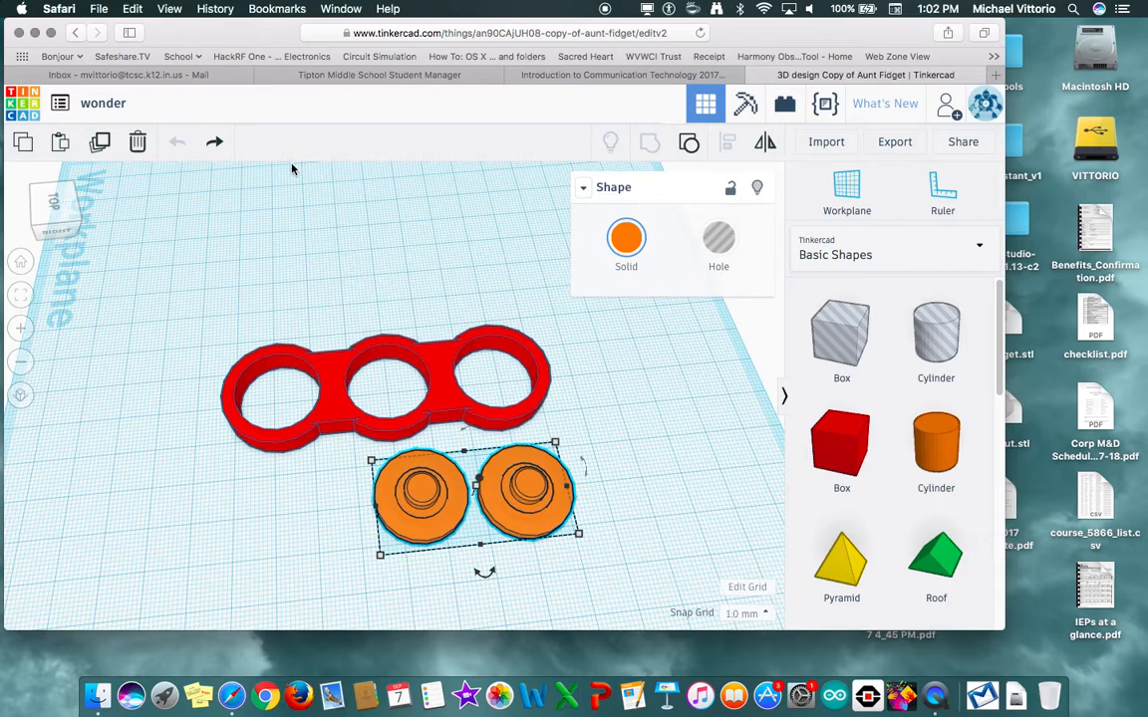
pyautogui.click(119, 107)
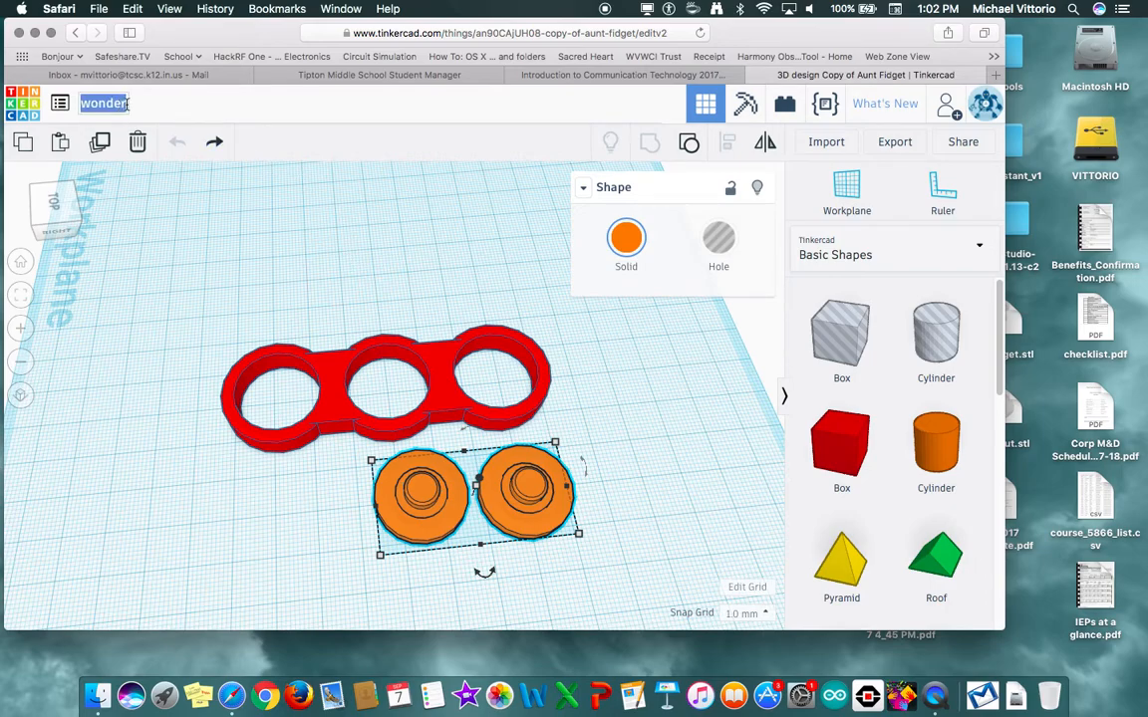
pyautogui.write('m')
pyautogui.write('vittorio')
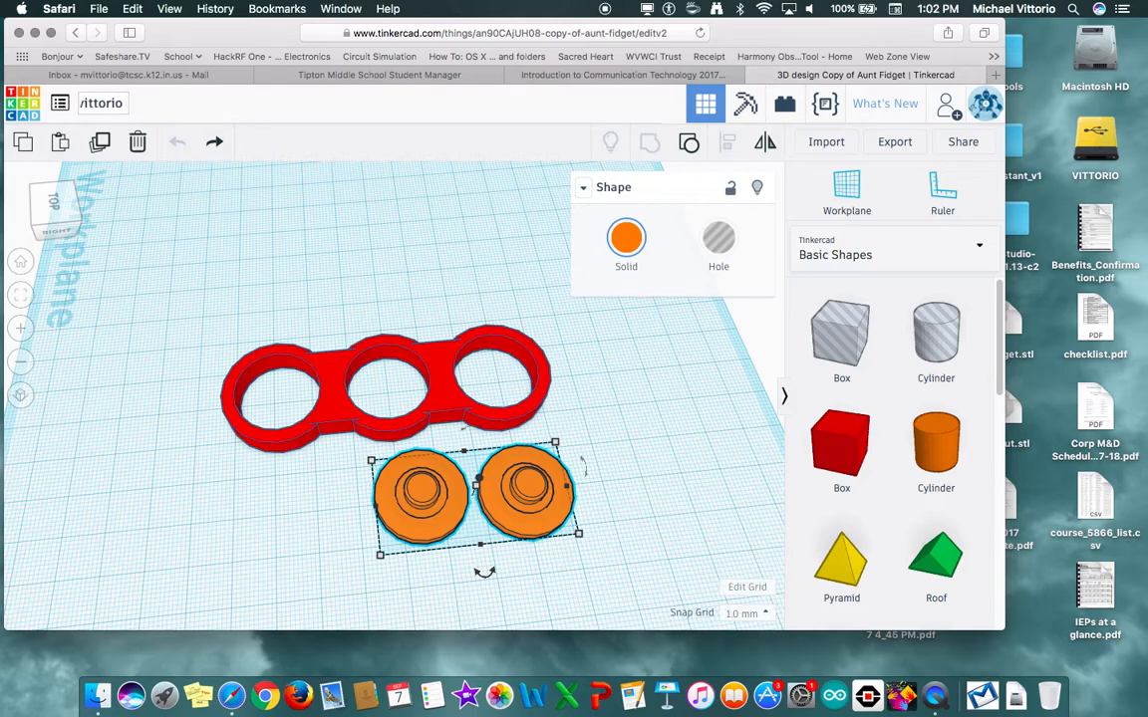
pyautogui.write(' spinner')
pyautogui.press('Return')
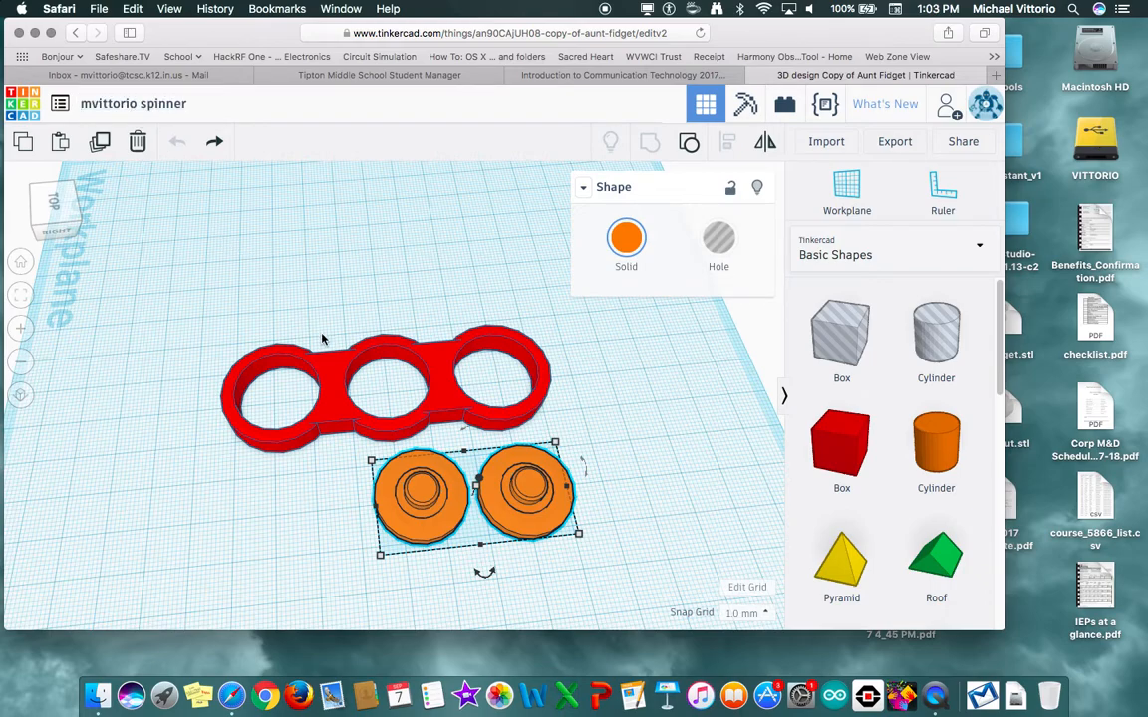
# Move the pair of orange caps over the red spinner body, then back onto the empty workplane in front of it
pyautogui.click(384, 378)
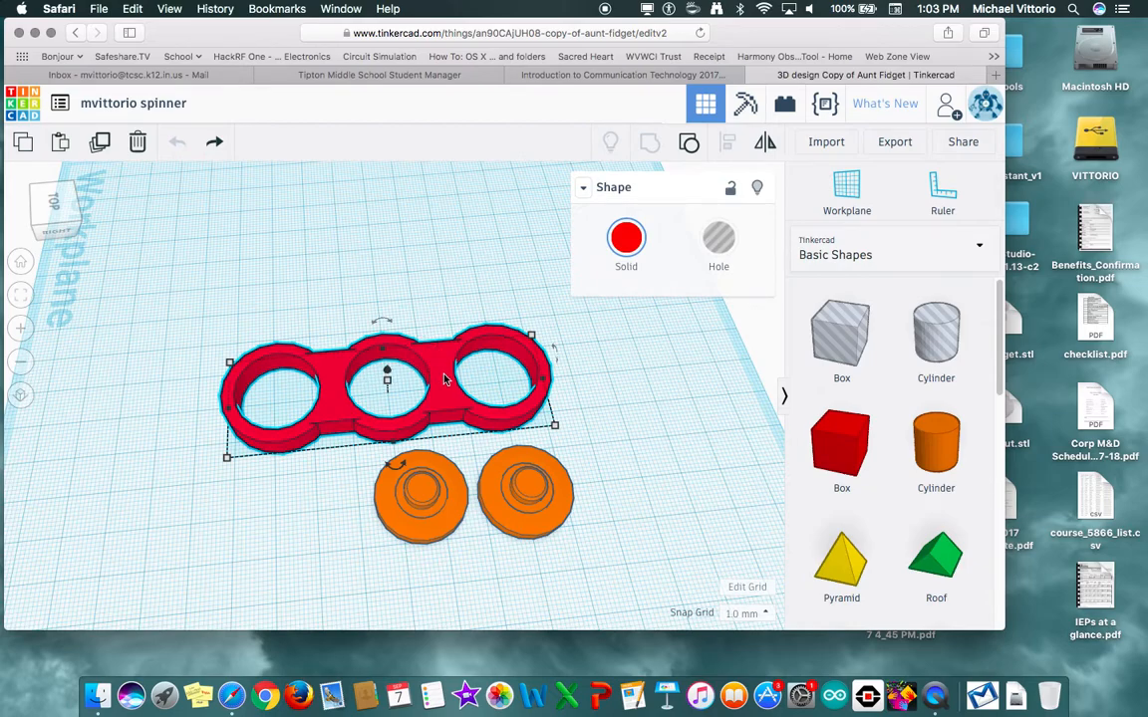
pyautogui.click(440, 487)
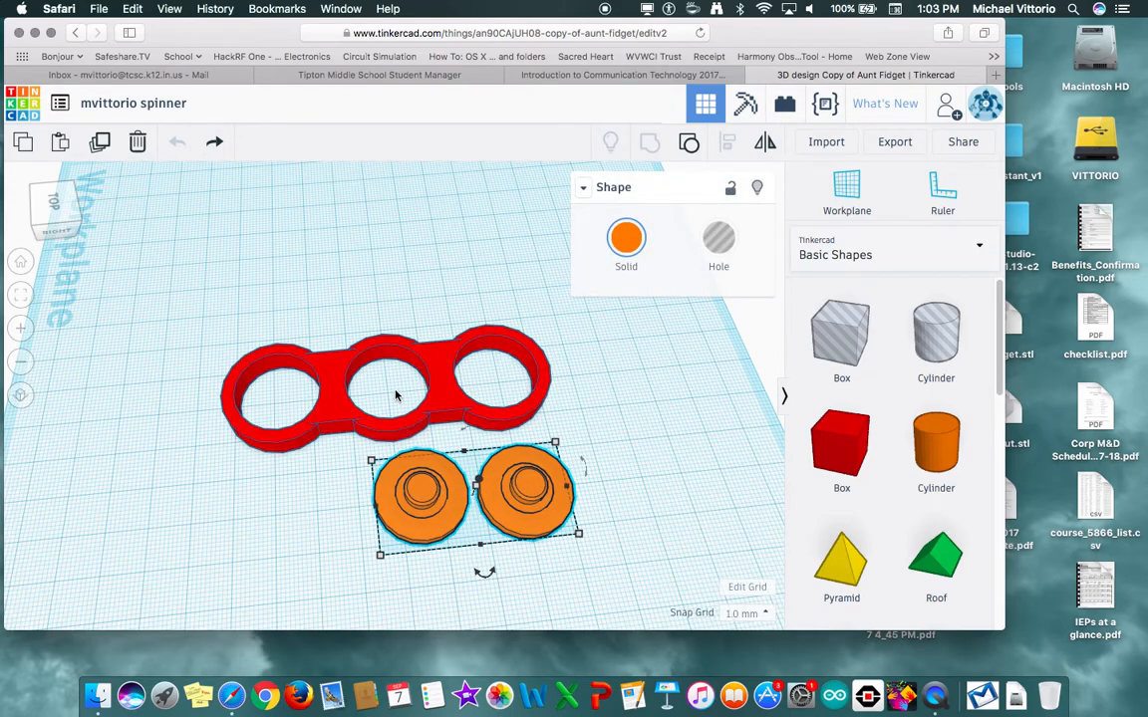
pyautogui.moveTo(419, 456); pyautogui.dragTo(337, 317)
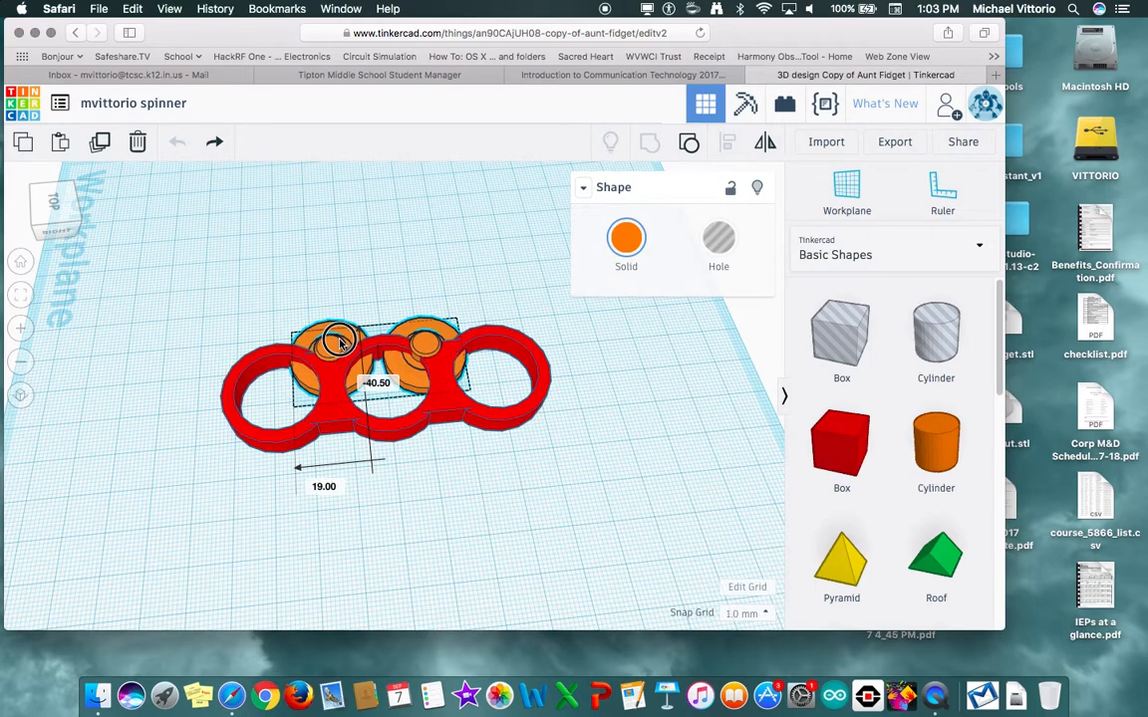
pyautogui.click(342, 424)
pyautogui.moveTo(423, 350); pyautogui.dragTo(402, 511)
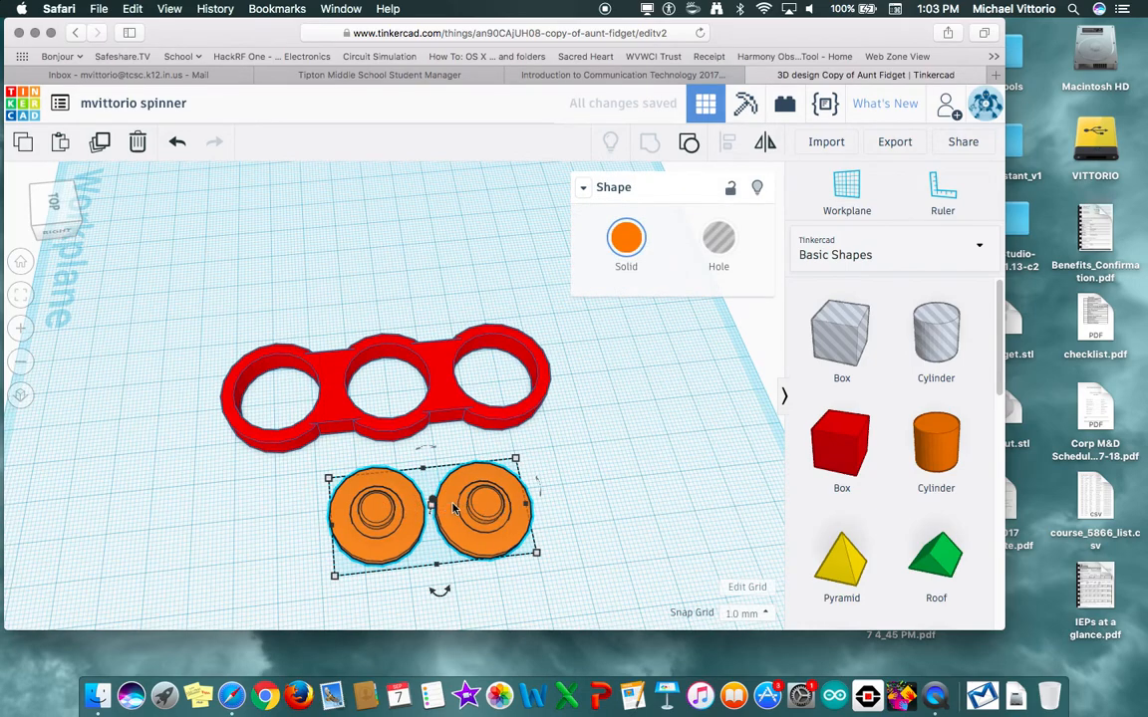
# Delete the pair of orange caps and the red spinner body to clear the workplane
pyautogui.click(138, 142)
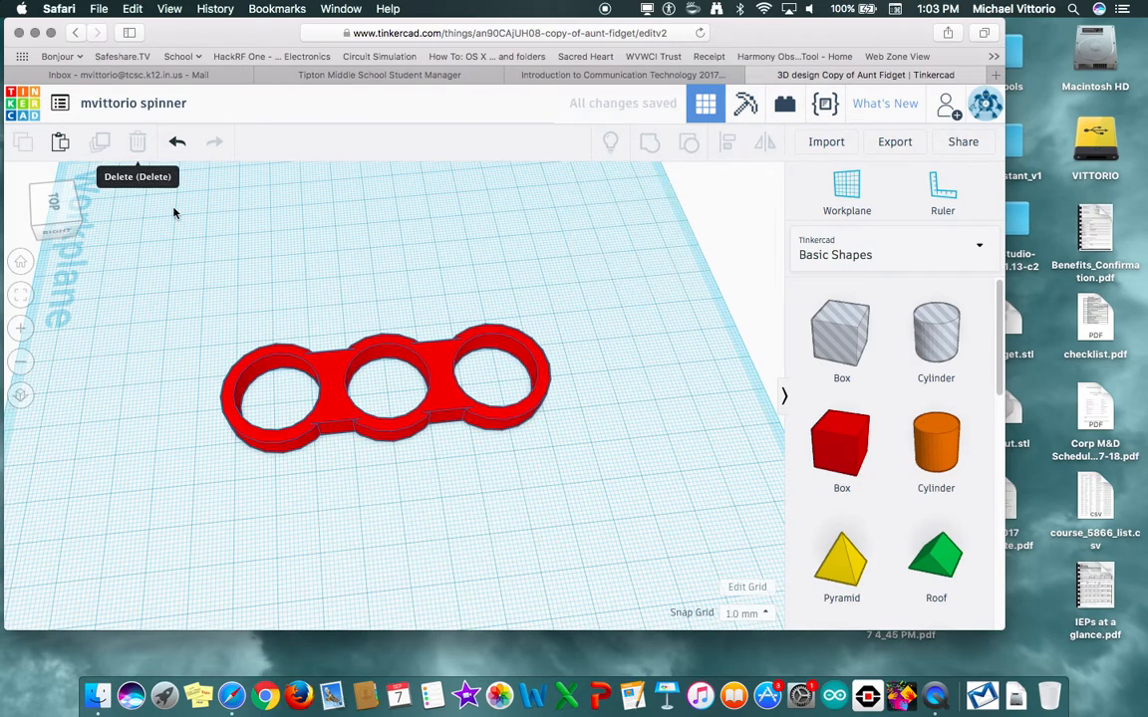
pyautogui.click(325, 361)
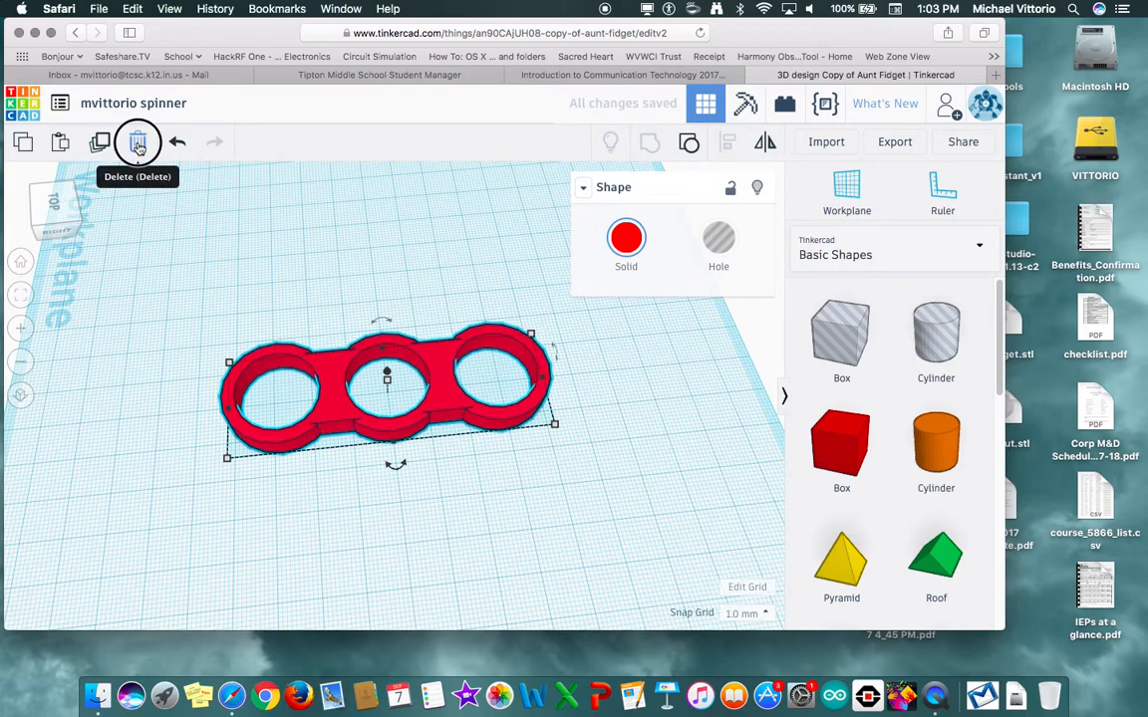
pyautogui.click(137, 142)
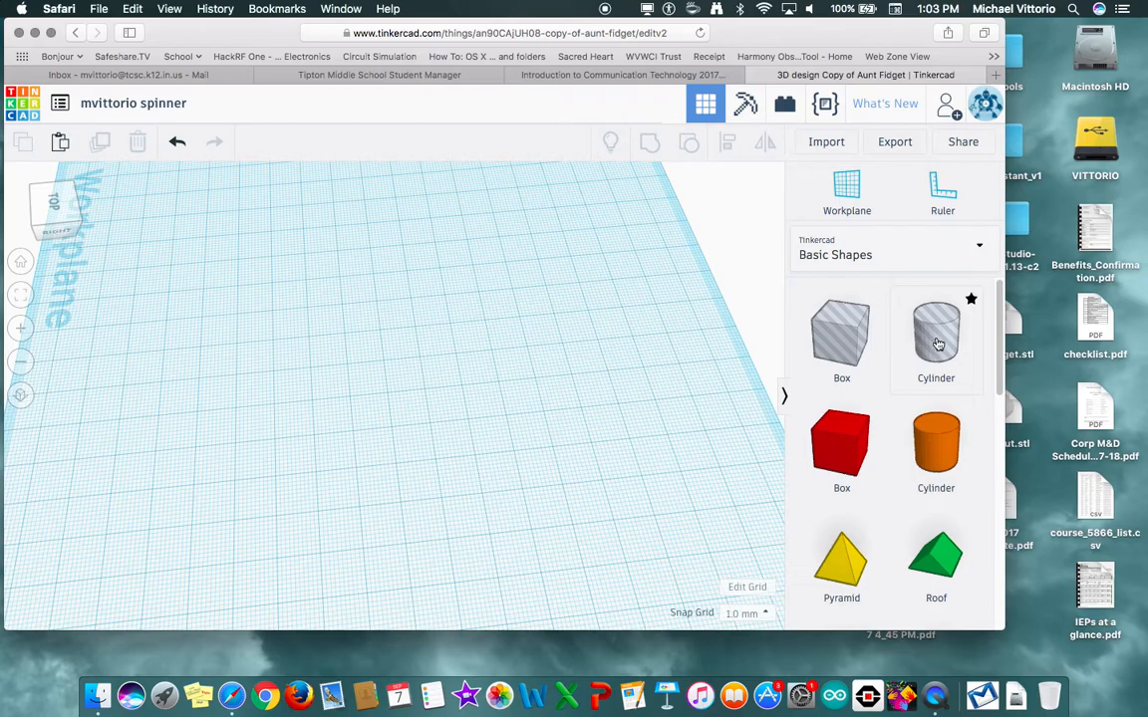
# Place a hole cylinder on the workplane and enlarge its base to 22 by 22 mm
pyautogui.click(936, 338)
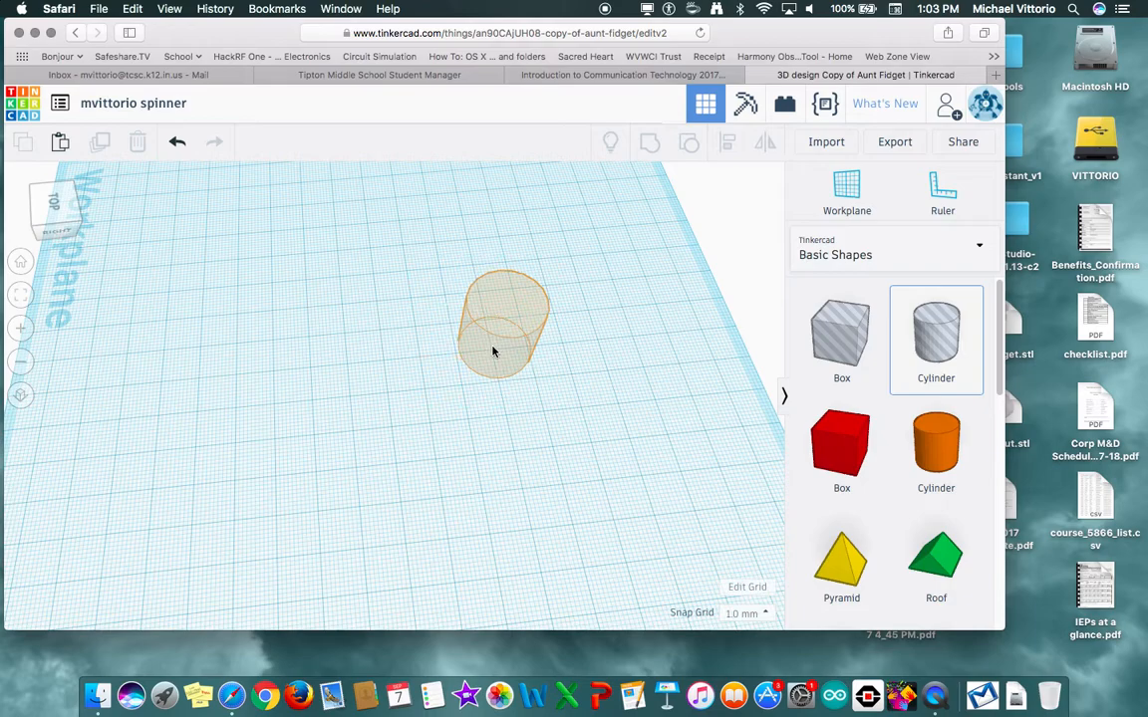
pyautogui.click(492, 351)
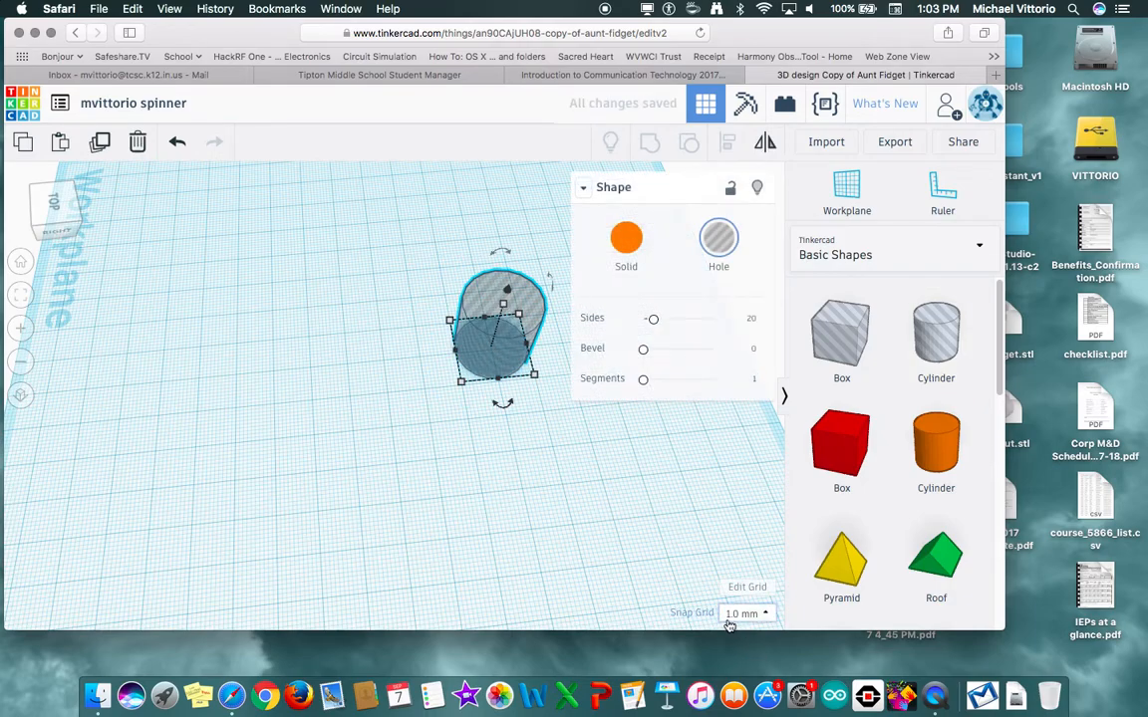
pyautogui.moveTo(460, 384)
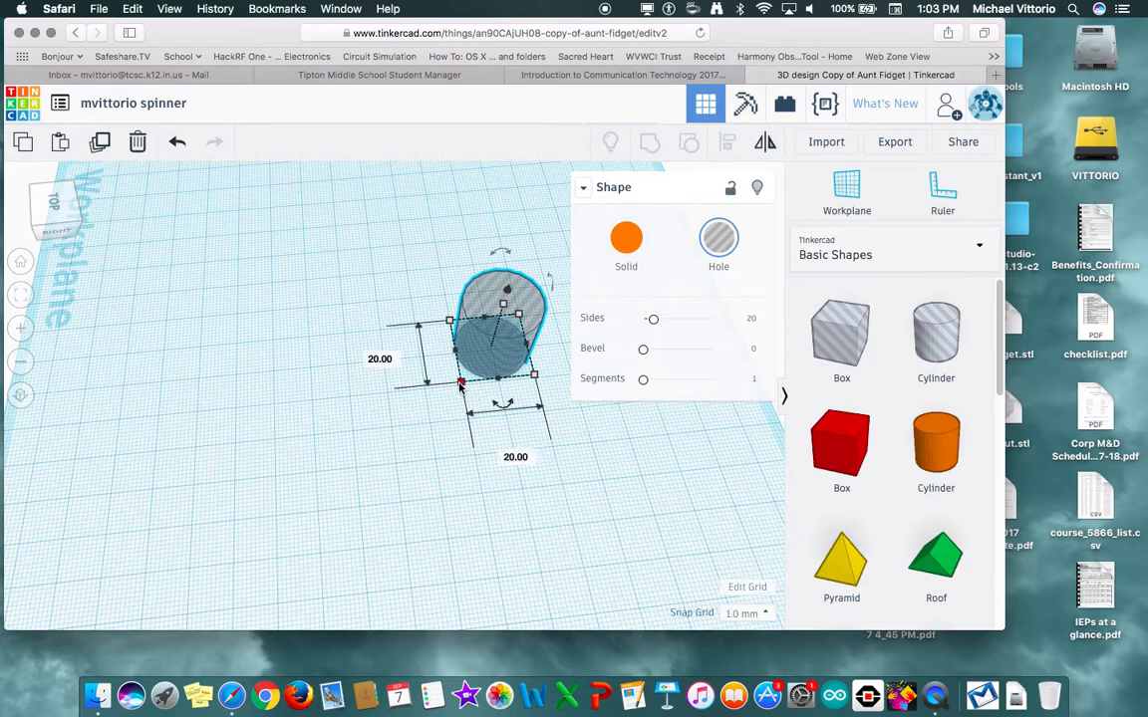
pyautogui.moveTo(461, 384); pyautogui.dragTo(453, 390)
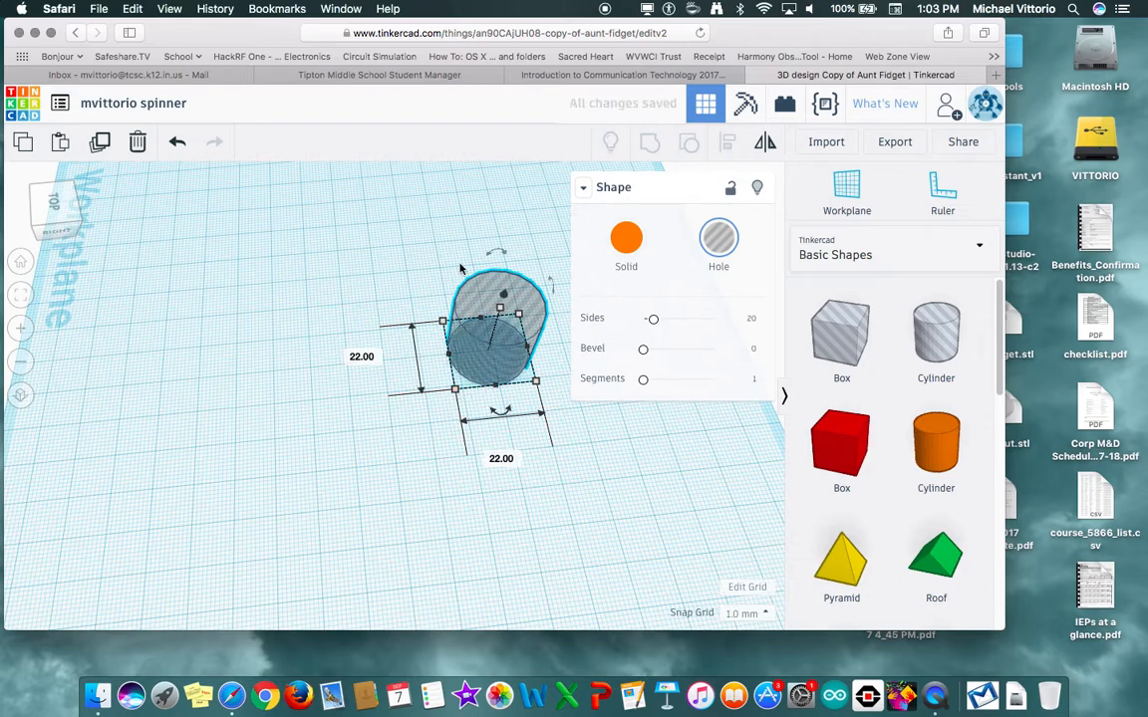
pyautogui.click(332, 220)
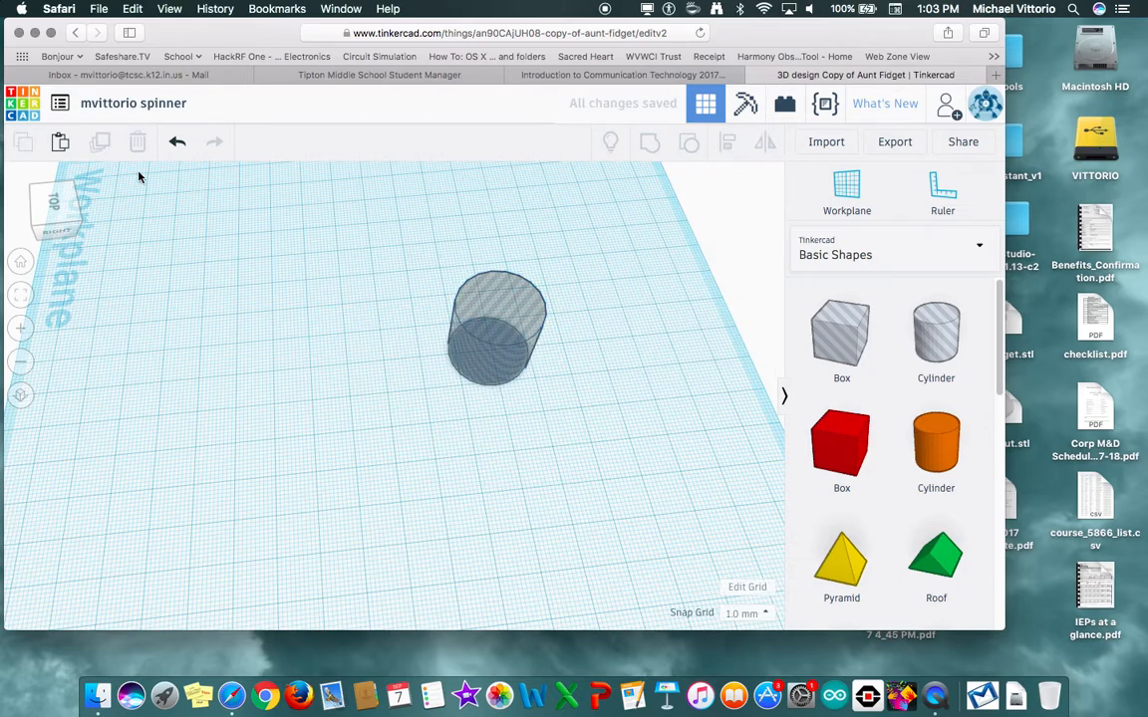
# Duplicate the hole cylinder twice to form a straight row of three, offsetting each copy 29 mm from the previous one
pyautogui.click(477, 315)
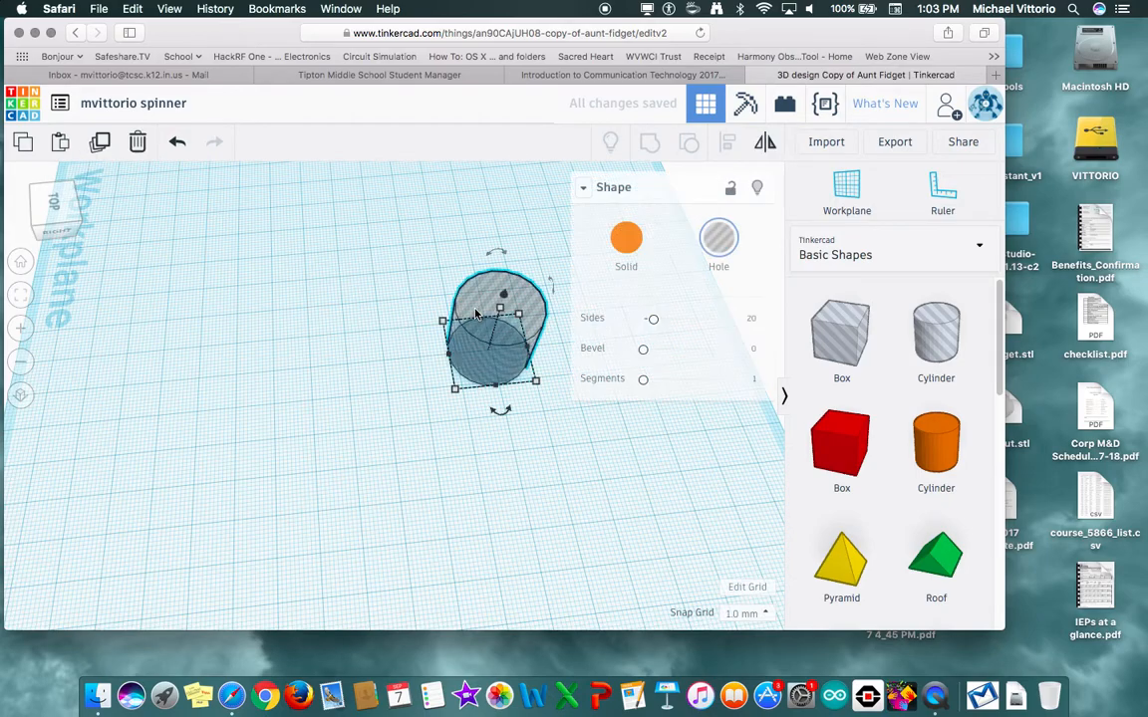
pyautogui.click(99, 144)
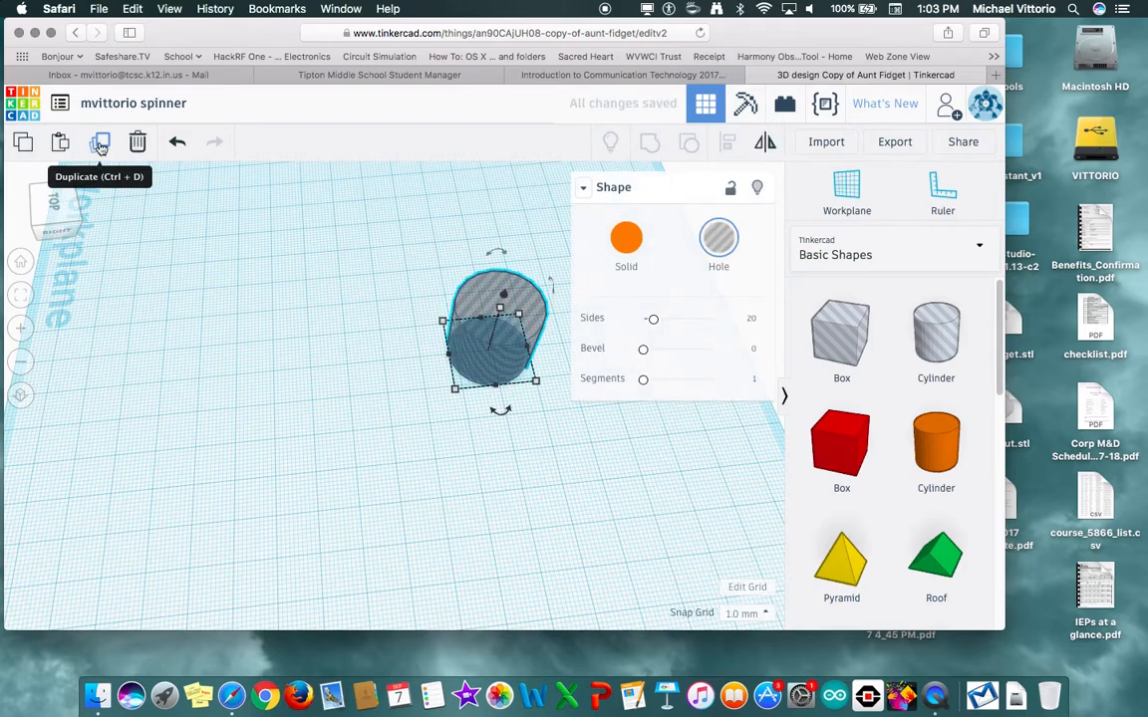
pyautogui.moveTo(481, 339); pyautogui.dragTo(369, 359)
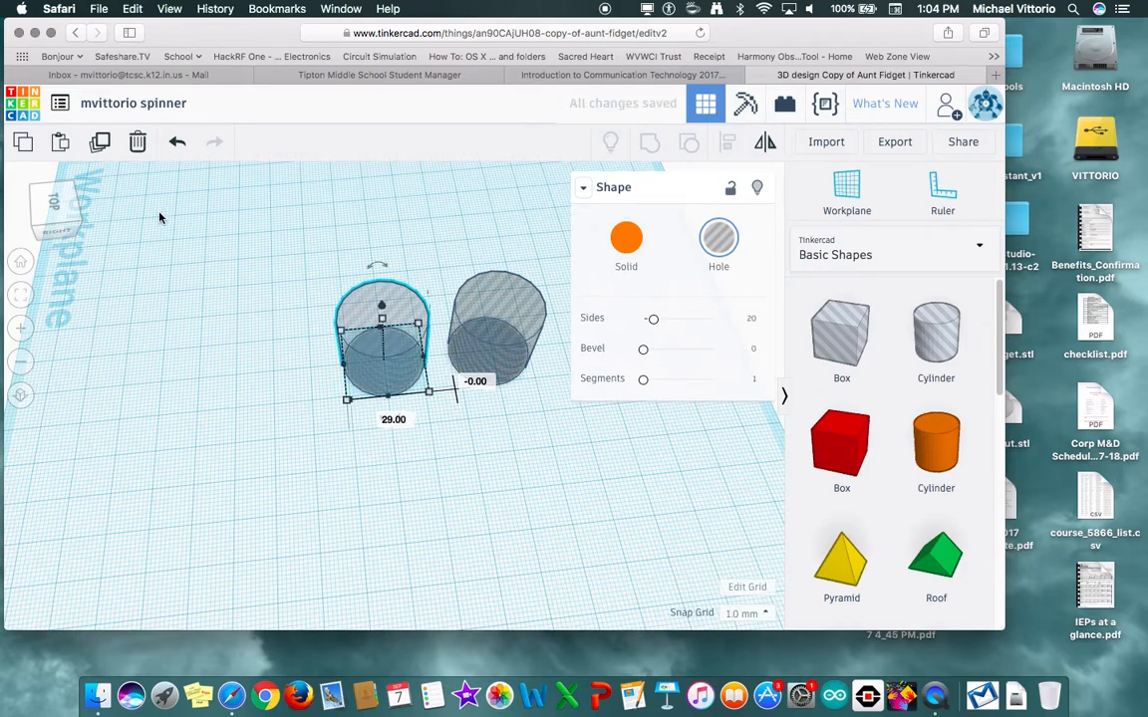
pyautogui.click(100, 144)
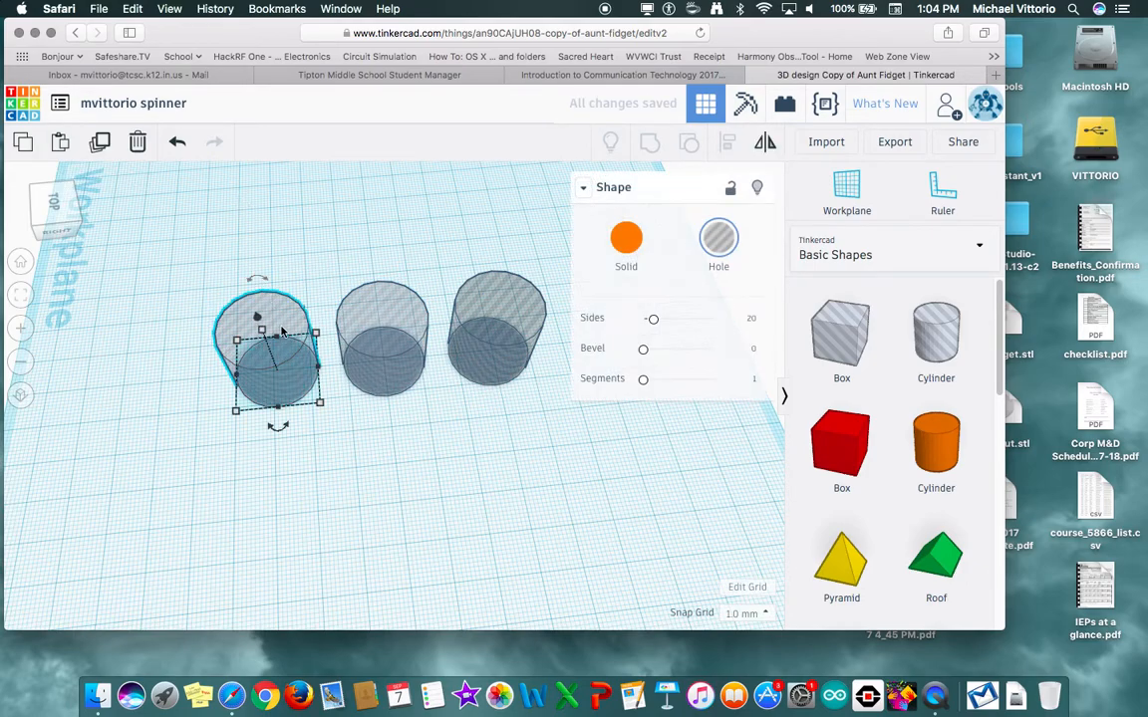
pyautogui.click(438, 434)
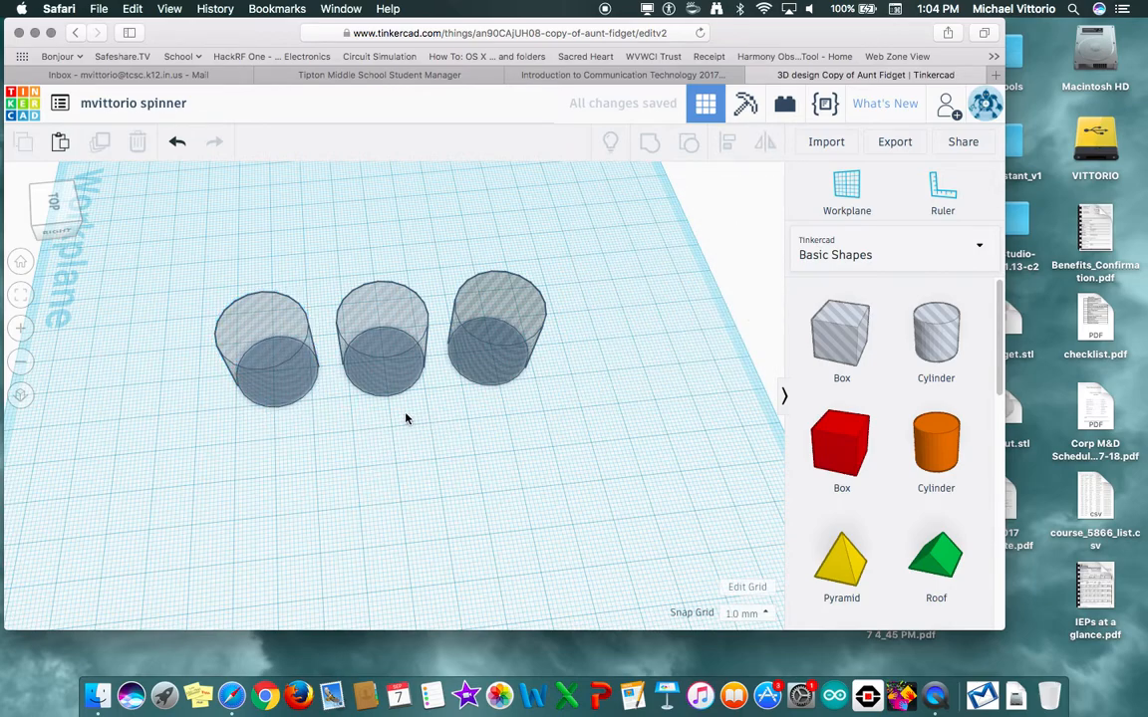
# Move each of the two outer hole cylinders 1 mm outward, away from the middle one
pyautogui.scroll(10, 331, 419)
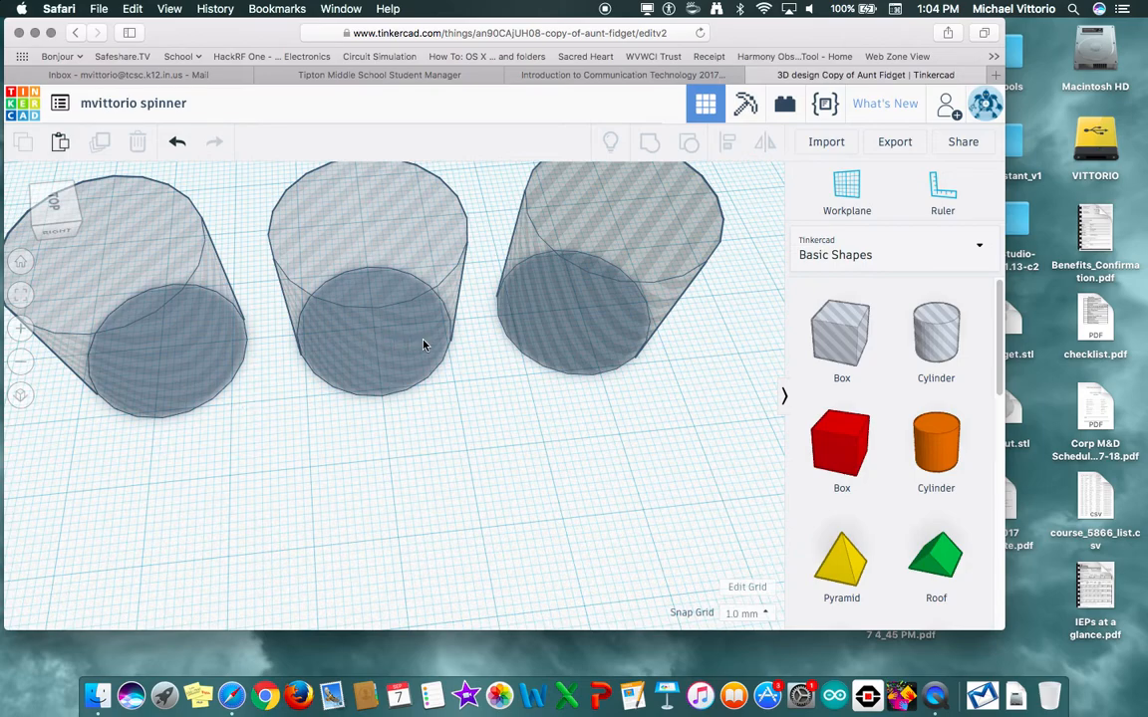
pyautogui.click(198, 347)
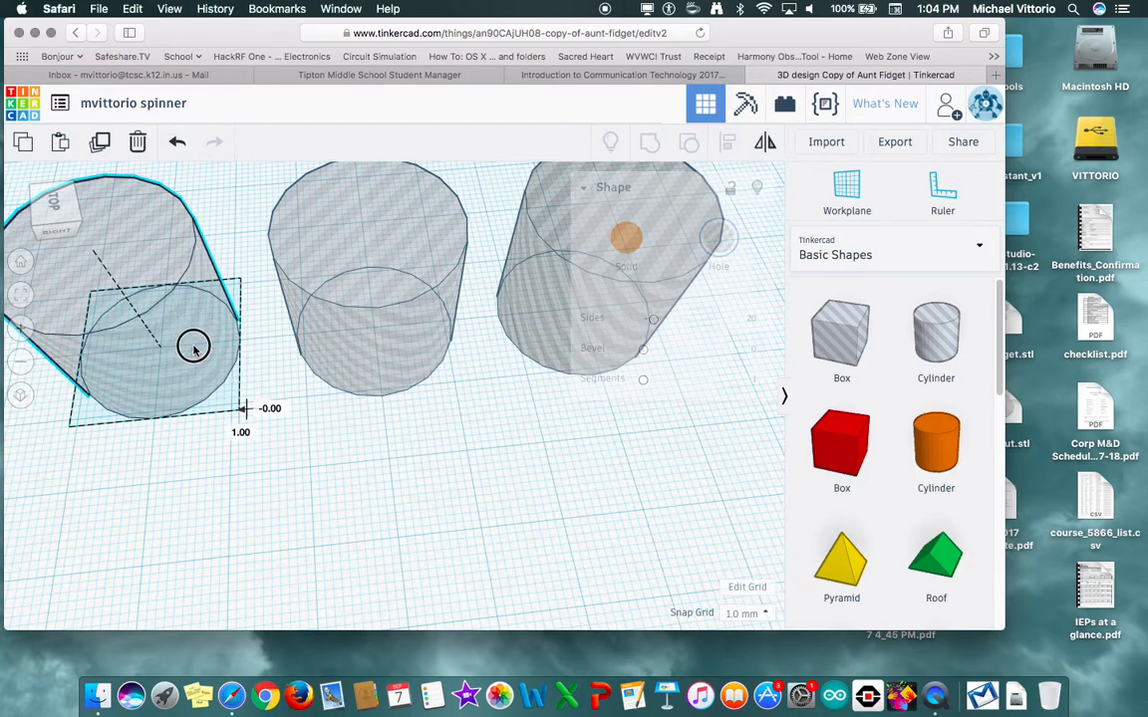
pyautogui.click(528, 324)
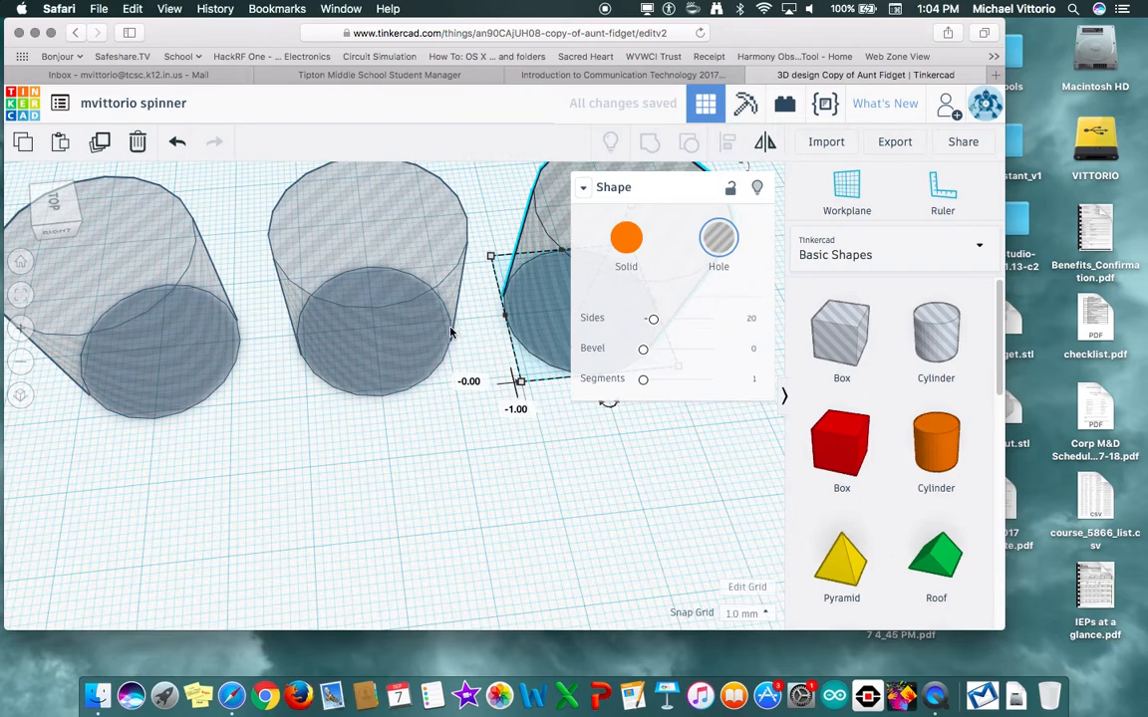
pyautogui.click(530, 322)
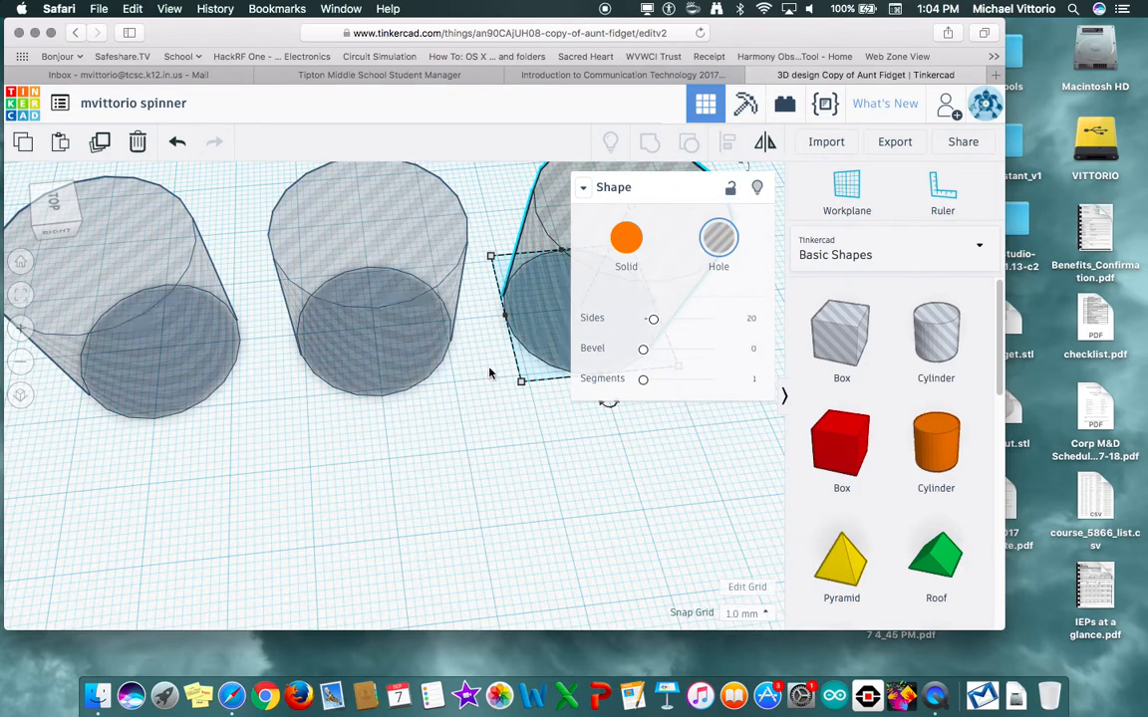
pyautogui.click(498, 415)
pyautogui.scroll(-5, 389, 384)
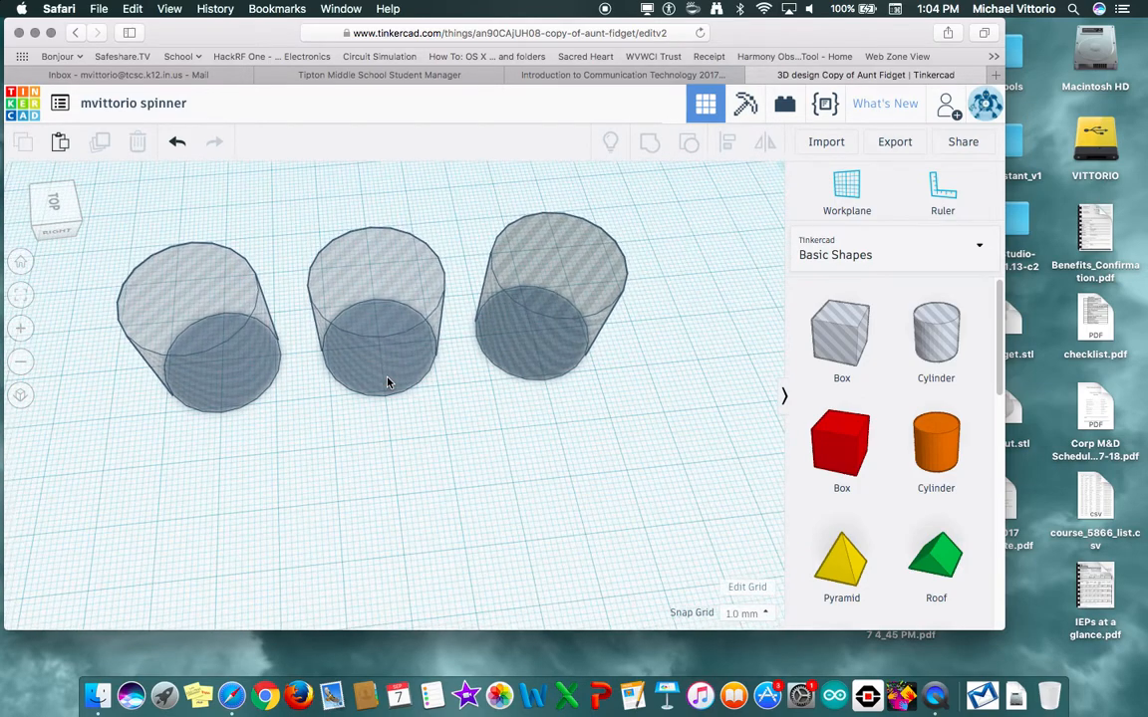
# Add a solid orange cylinder, enlarge it beyond the hole's diameter and position it around the left hole cylinder
pyautogui.scroll(3, 386, 382)
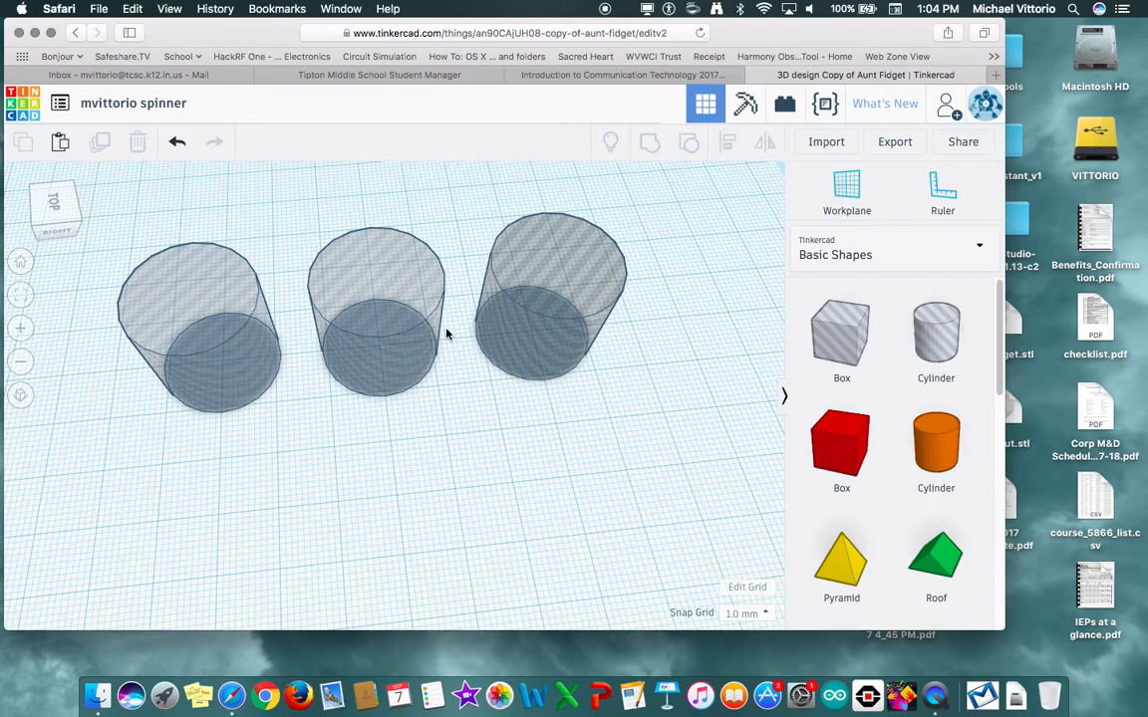
pyautogui.click(931, 446)
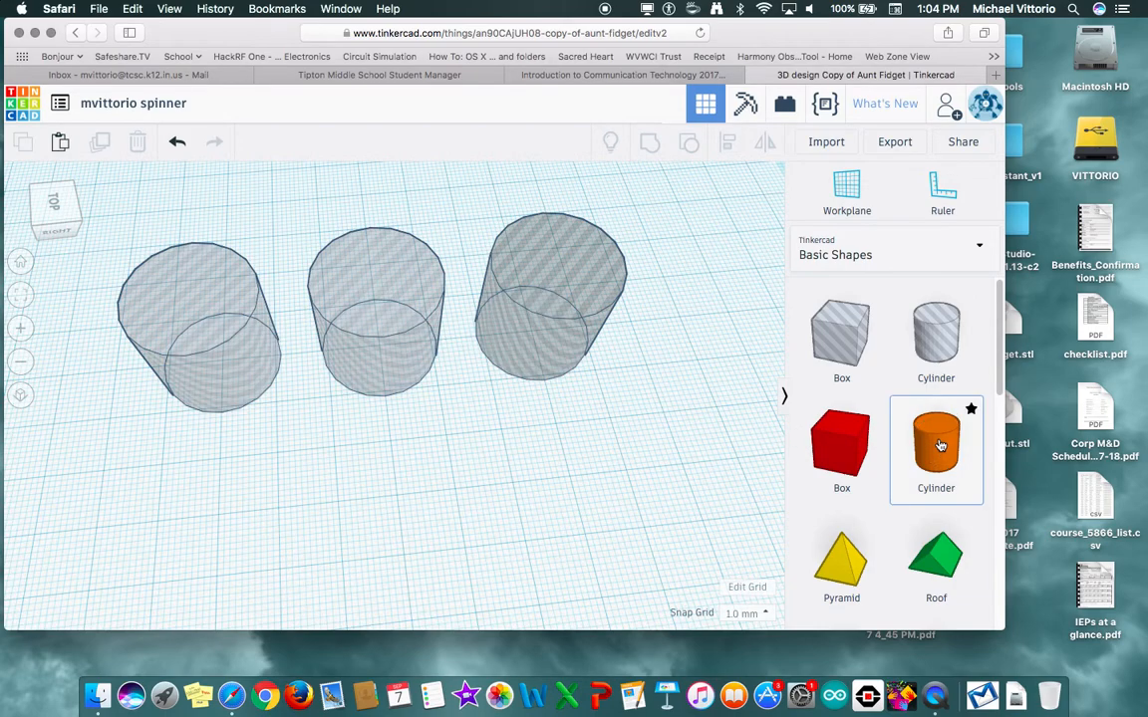
pyautogui.click(223, 366)
pyautogui.moveTo(277, 403); pyautogui.dragTo(244, 379)
pyautogui.scroll(5, 234, 358)
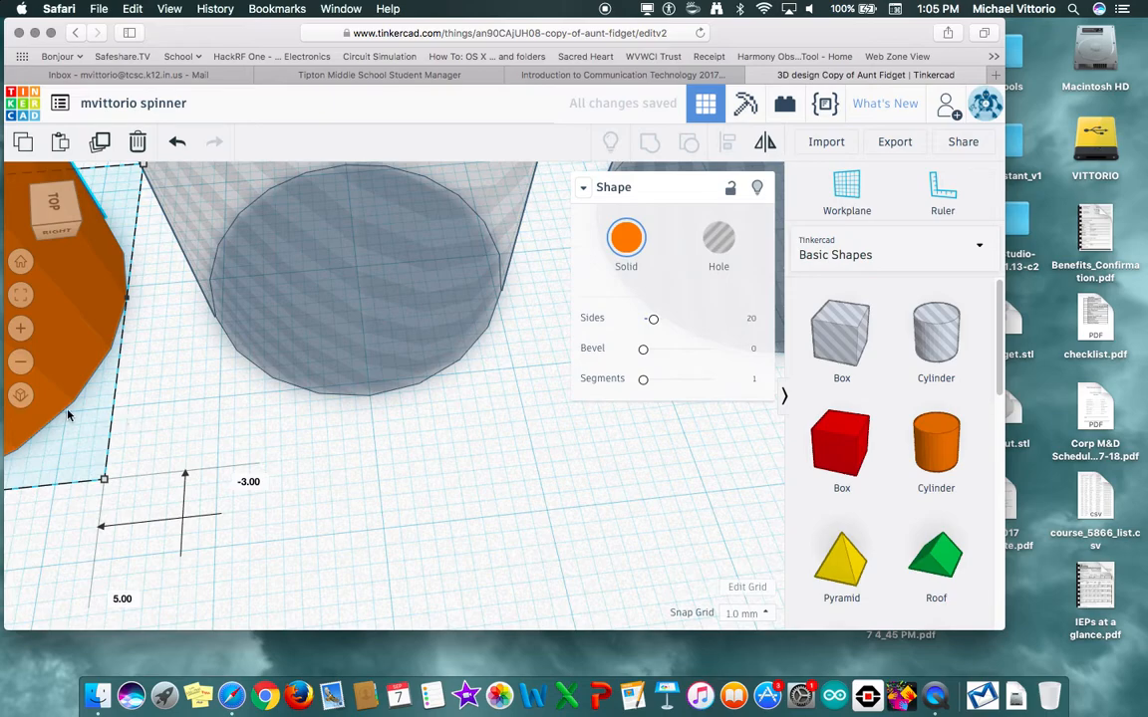
pyautogui.scroll(-3, 89, 438)
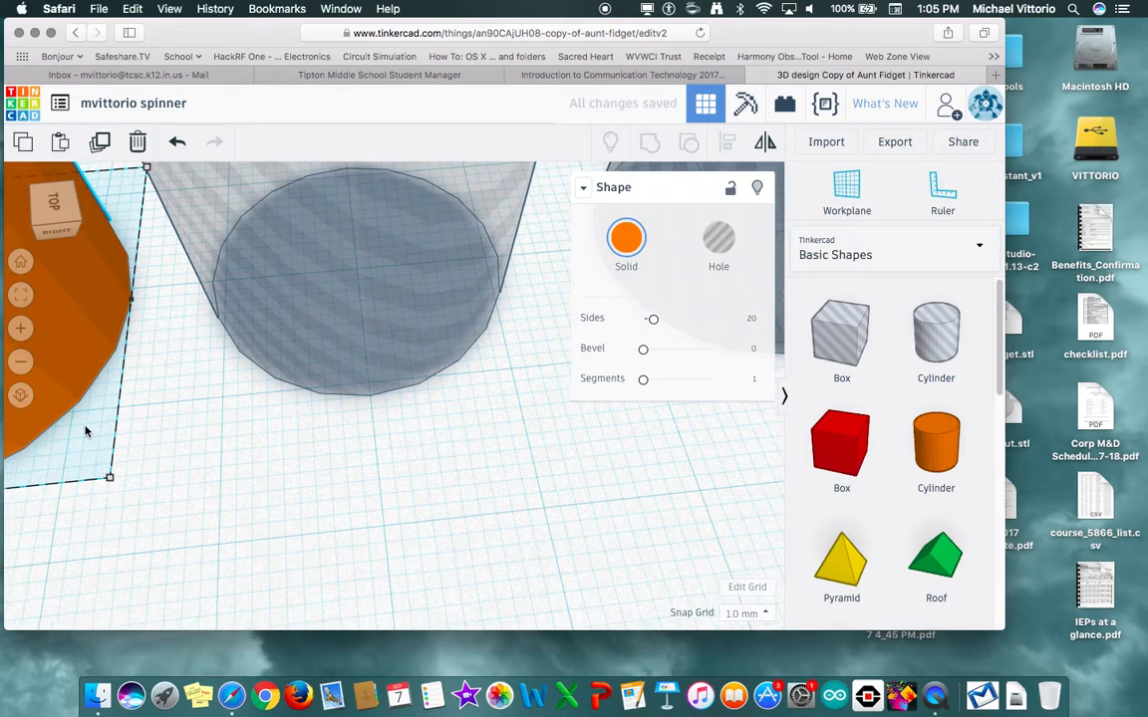
pyautogui.scroll(-2, 87, 435)
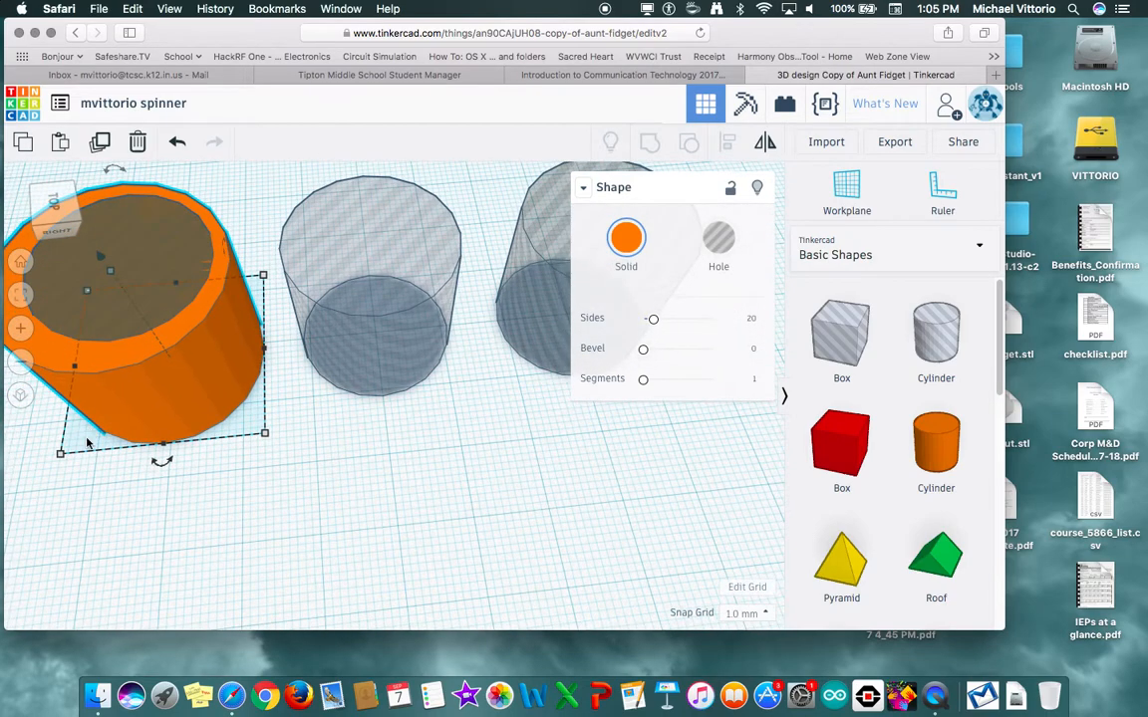
pyautogui.moveTo(62, 492); pyautogui.dragTo(83, 509, button='right')
pyautogui.click(107, 489)
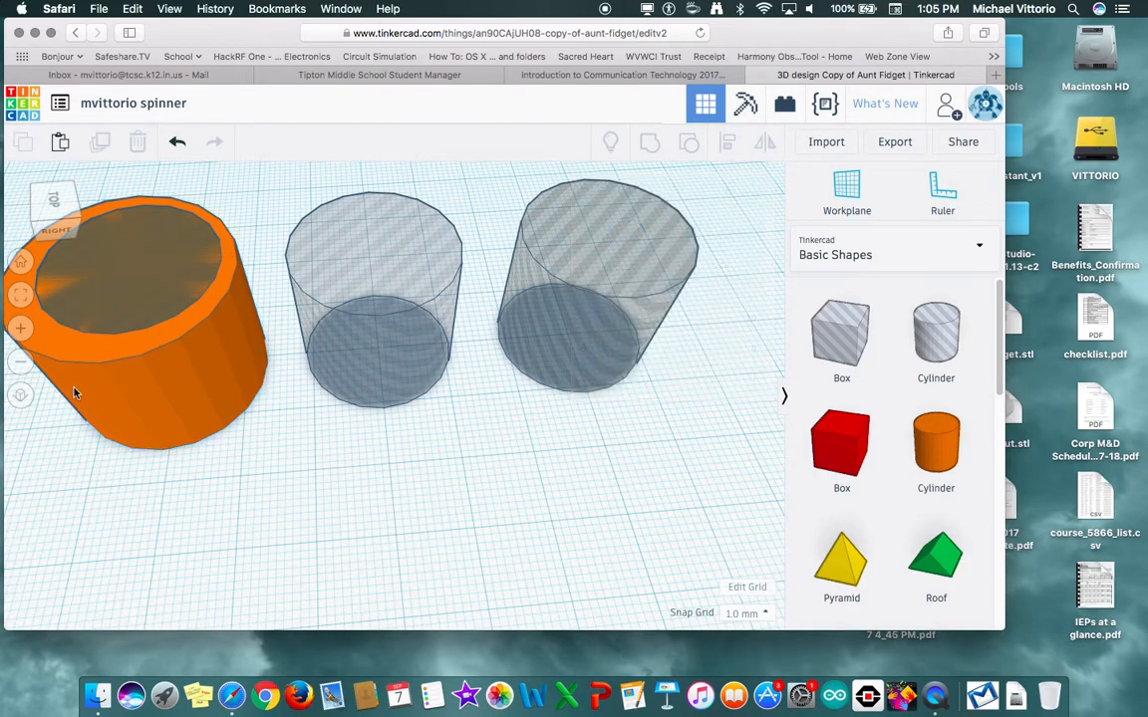
# Move the solid orange cylinder from the left hole cylinder onto the middle hole cylinder so it surrounds it evenly
pyautogui.moveTo(172, 400); pyautogui.dragTo(428, 379)
pyautogui.scroll(5, 414, 384)
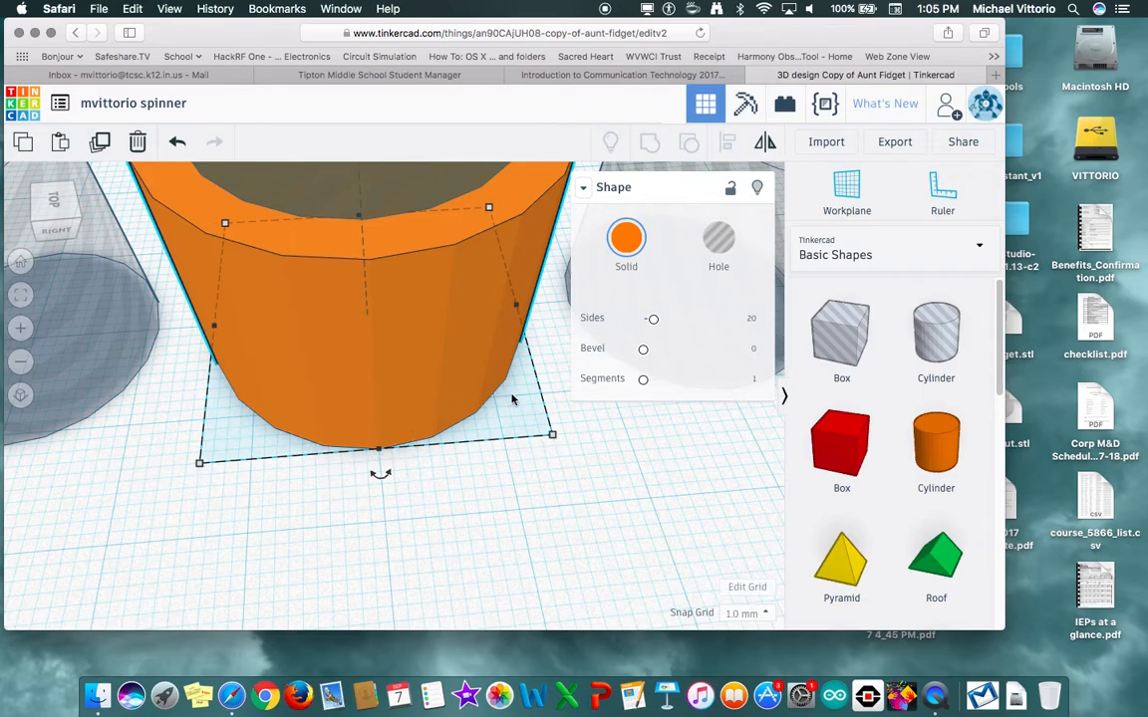
pyautogui.moveTo(541, 359); pyautogui.dragTo(246, 325, button='right')
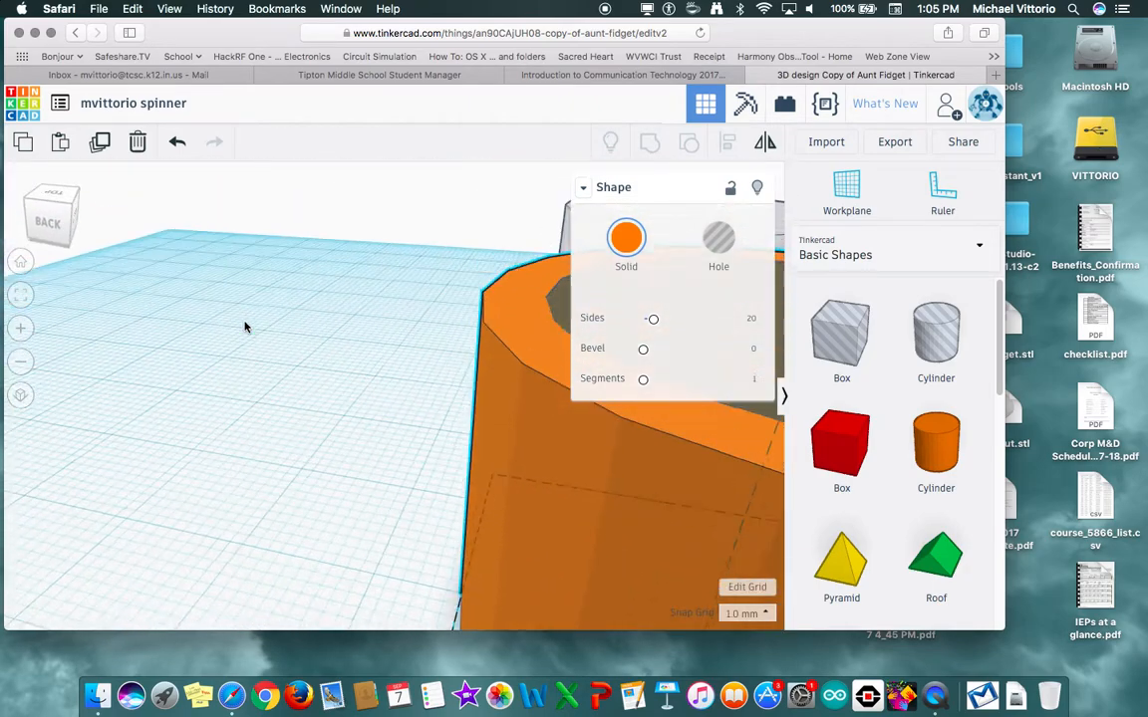
pyautogui.scroll(-5, 250, 330)
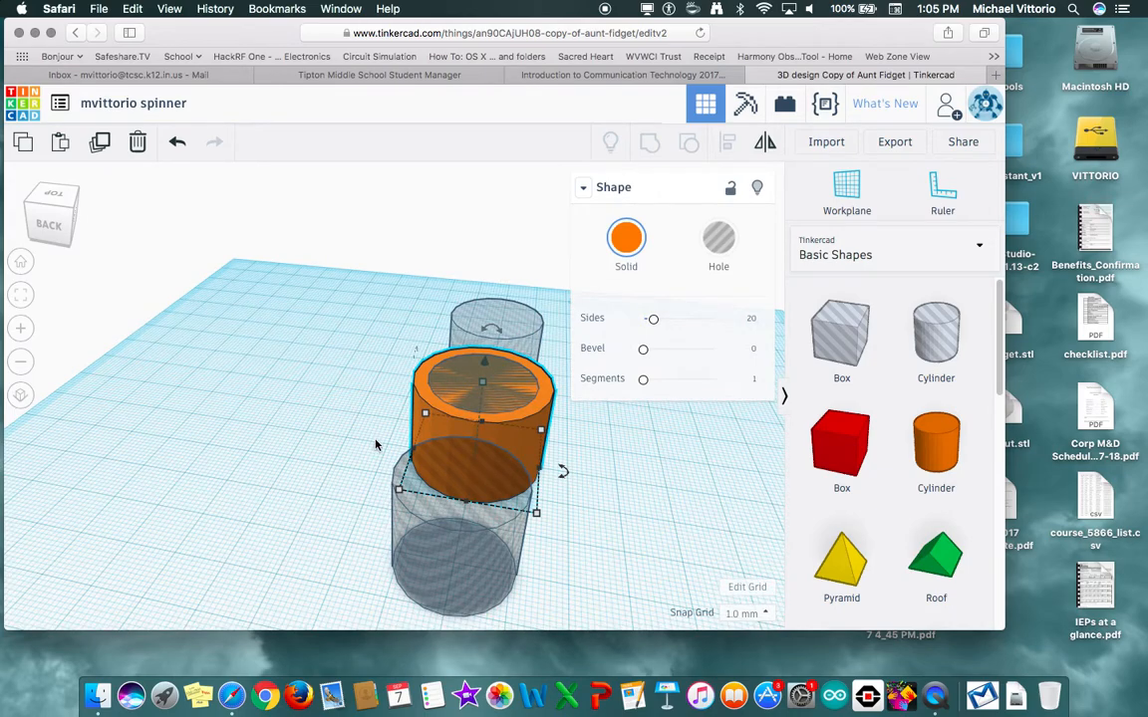
# Duplicate the orange cylinder and move the copy 30 mm sideways so it surrounds the left hole cylinder
pyautogui.moveTo(374, 474); pyautogui.dragTo(389, 486, button='right')
pyautogui.scroll(5, 386, 477)
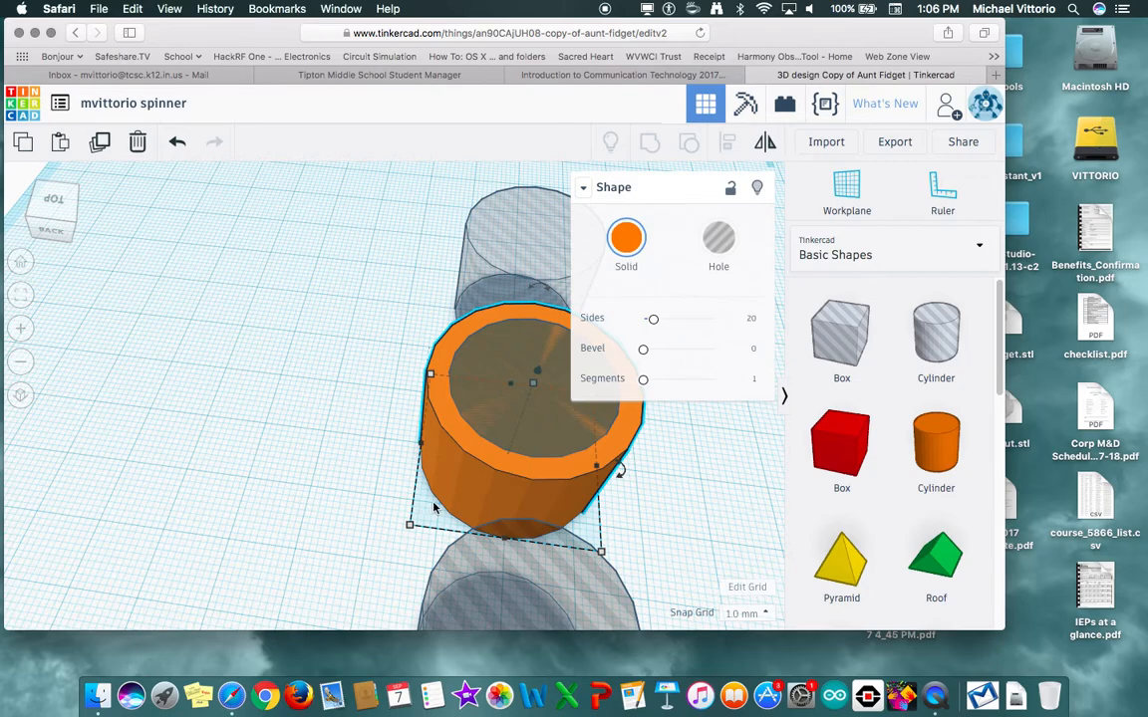
pyautogui.moveTo(346, 457); pyautogui.dragTo(430, 459, button='right')
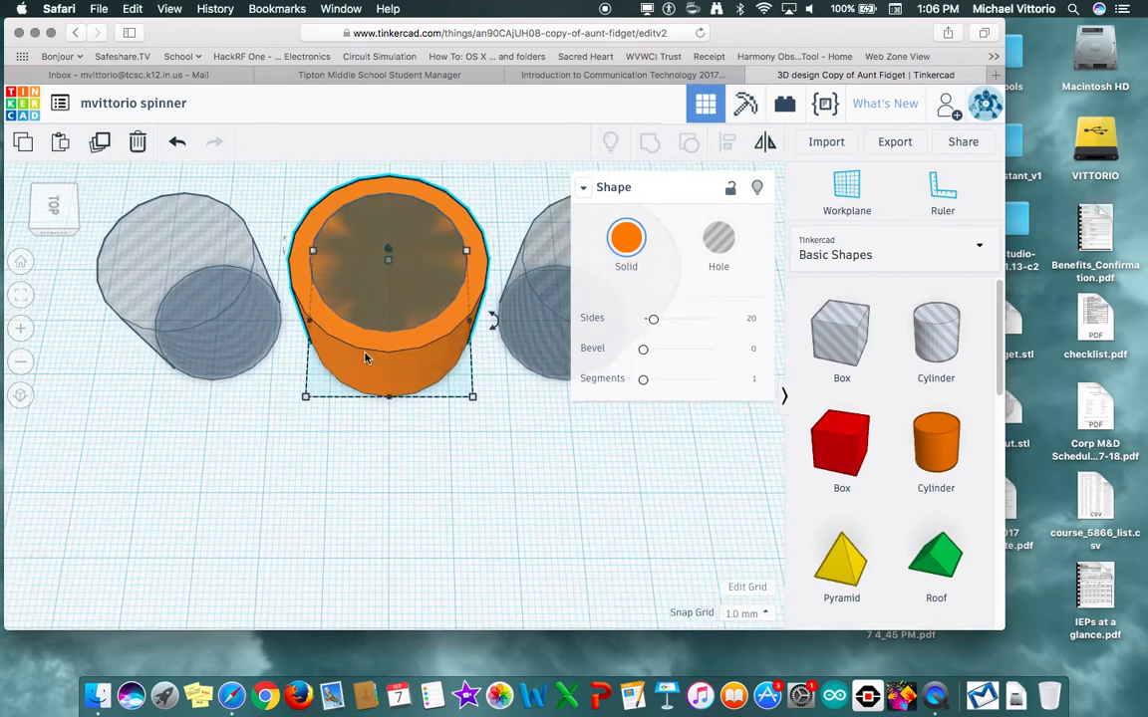
pyautogui.click(100, 142)
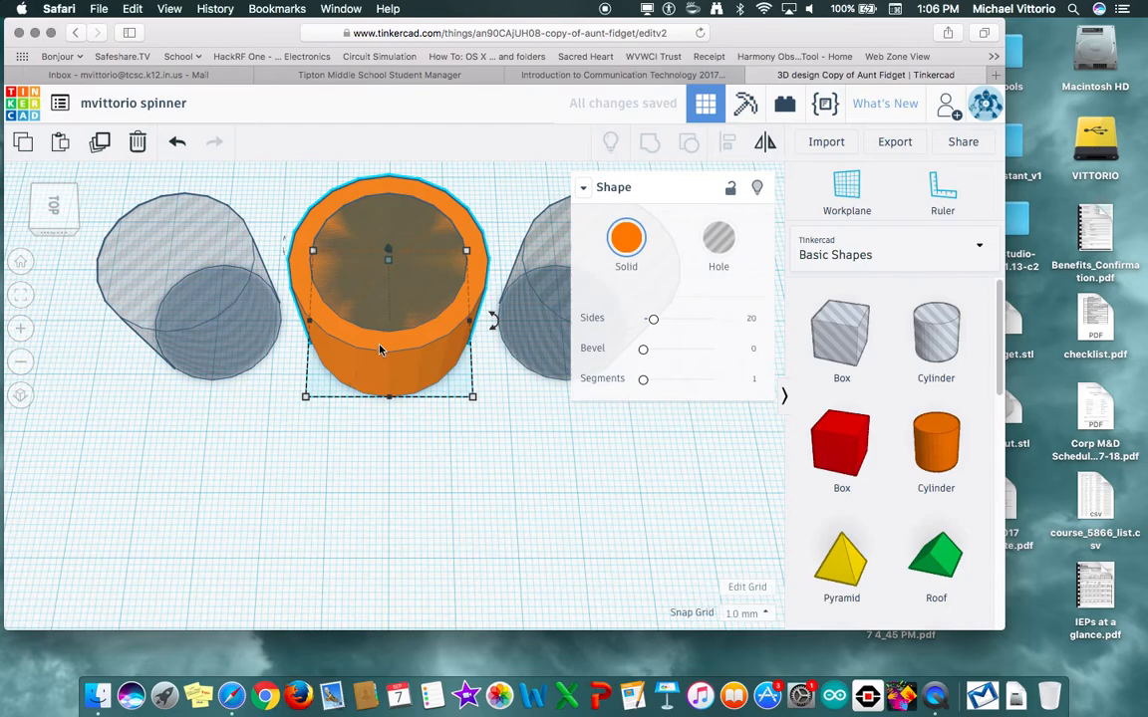
pyautogui.moveTo(395, 342); pyautogui.dragTo(162, 340)
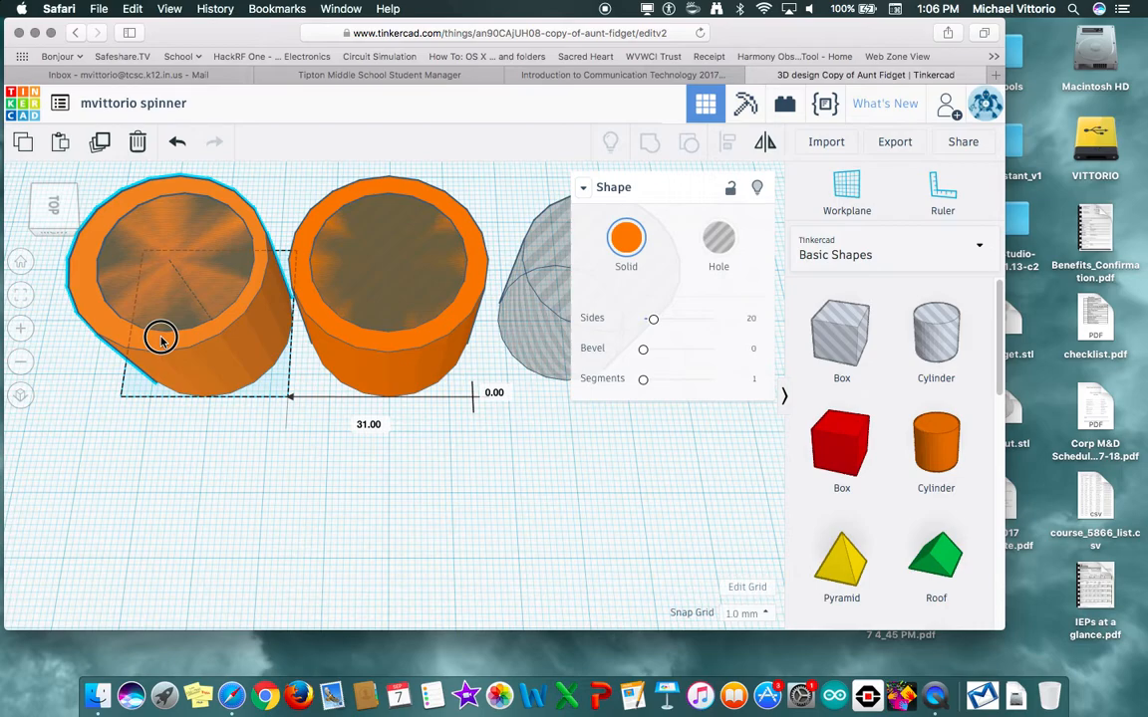
pyautogui.moveTo(162, 340); pyautogui.dragTo(170, 340)
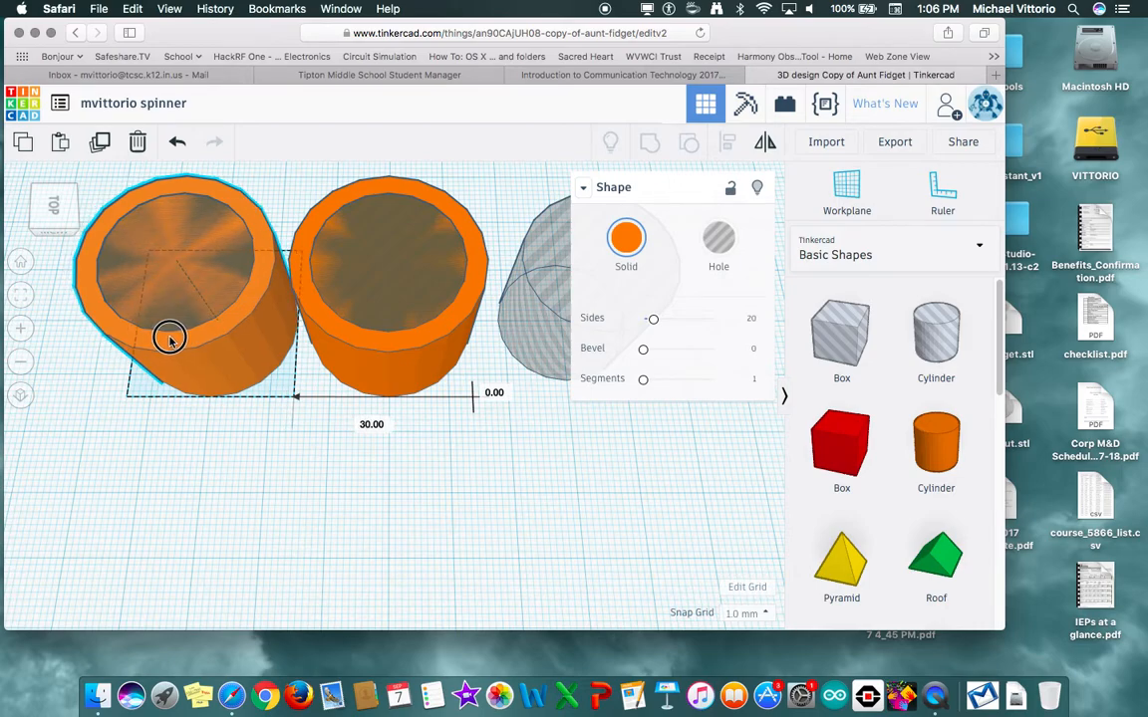
pyautogui.moveTo(169, 338); pyautogui.dragTo(170, 338)
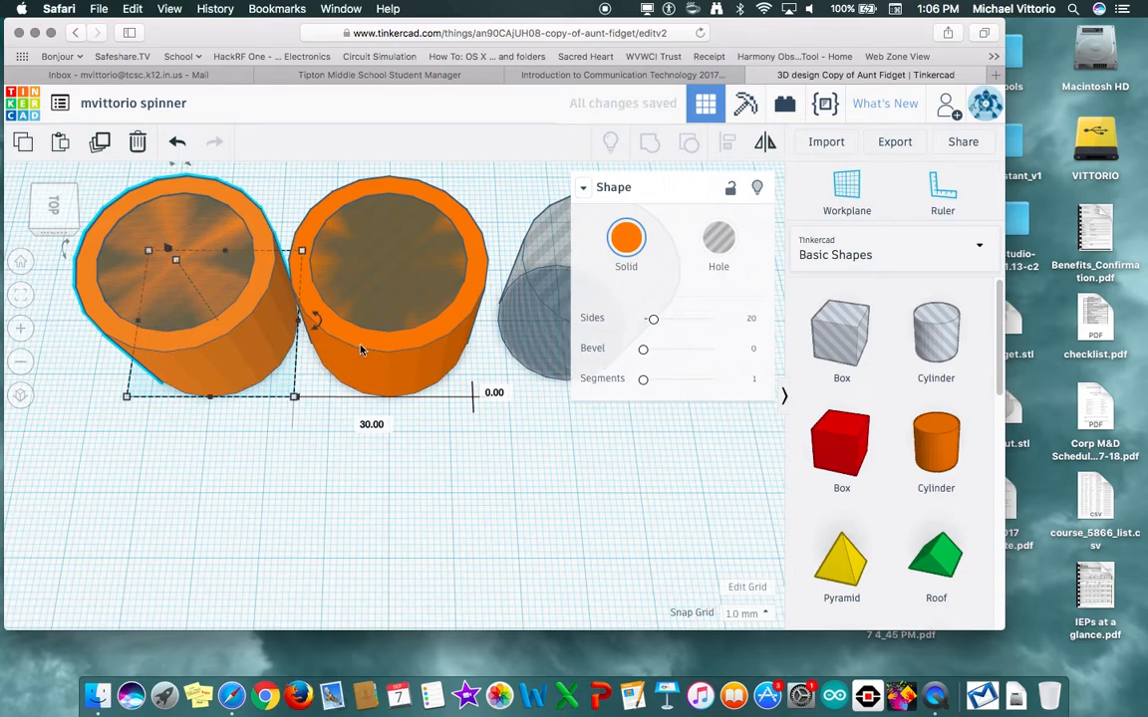
# Duplicate the middle orange cylinder and move the copy 30 mm the other way so it surrounds the right hole cylinder
pyautogui.click(459, 311)
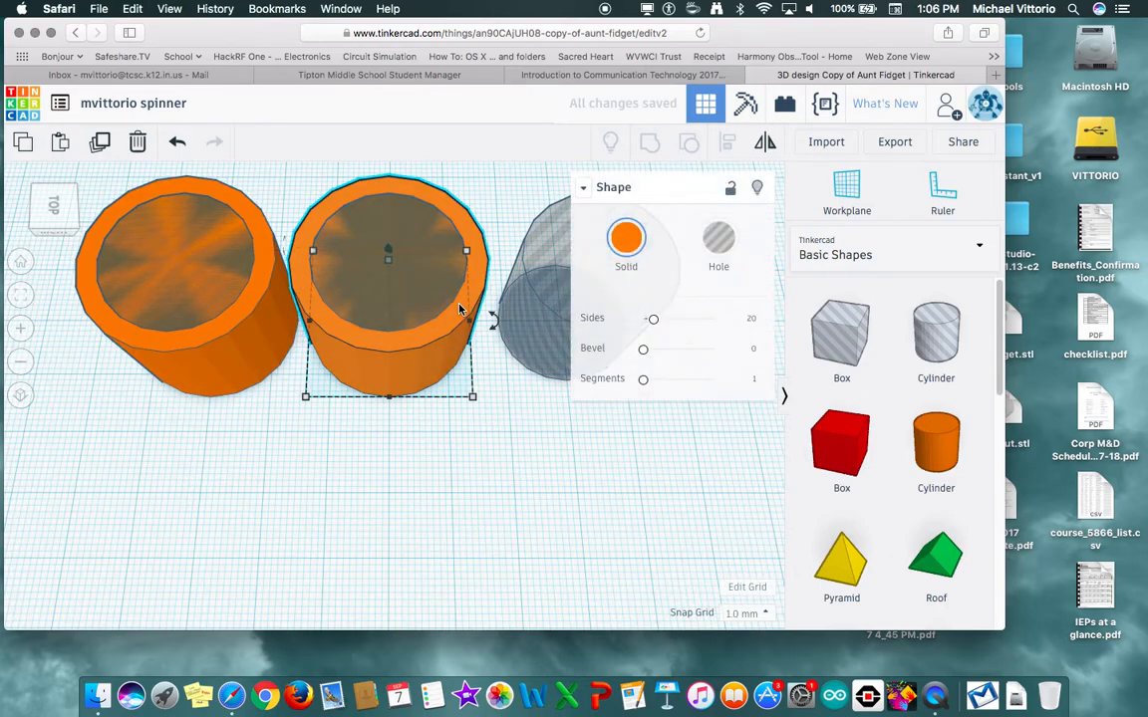
pyautogui.click(97, 144)
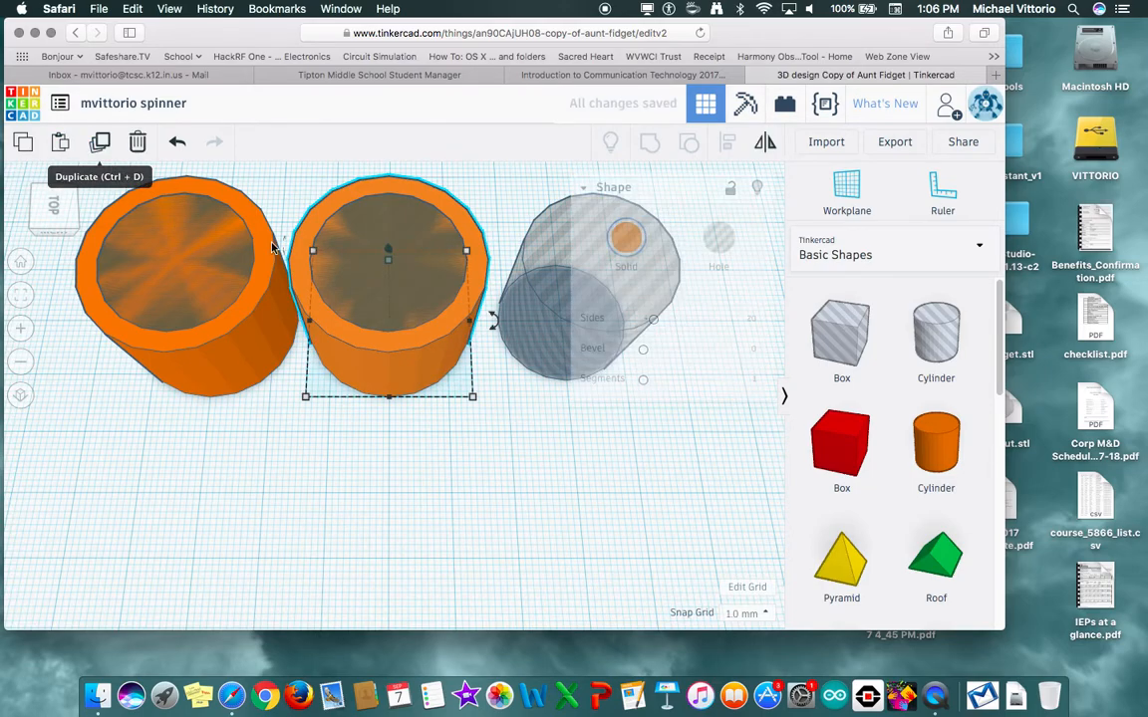
pyautogui.moveTo(413, 345); pyautogui.dragTo(633, 339)
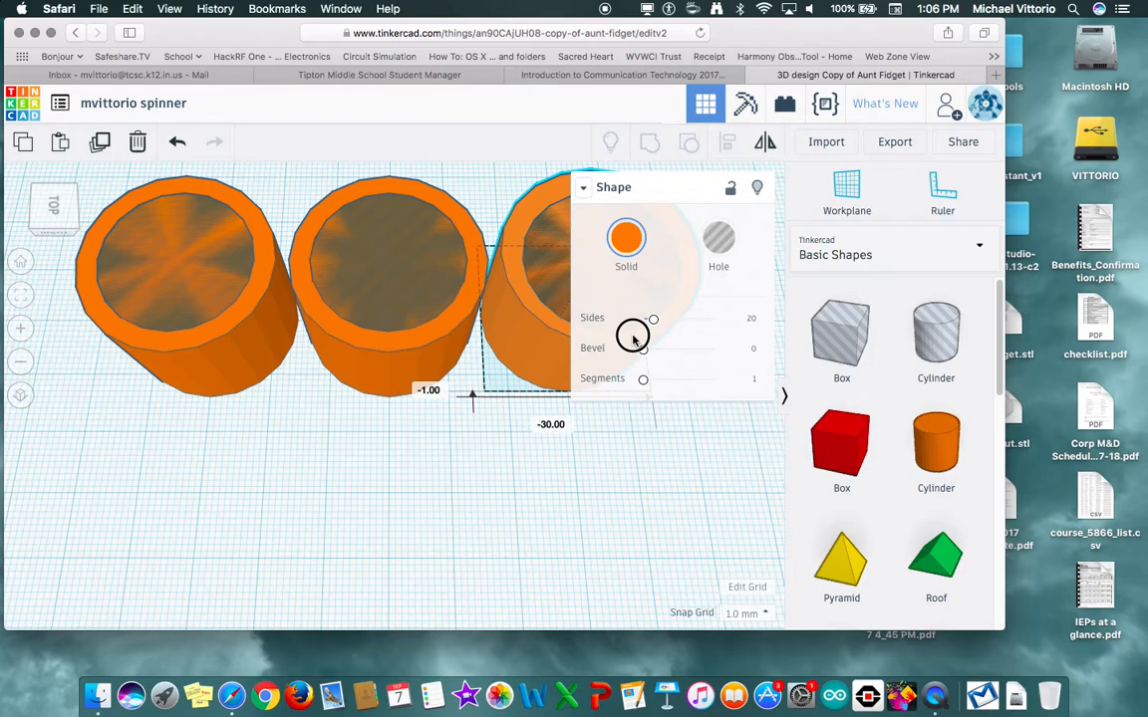
pyautogui.moveTo(634, 340); pyautogui.dragTo(634, 343)
pyautogui.scroll(5, 498, 440)
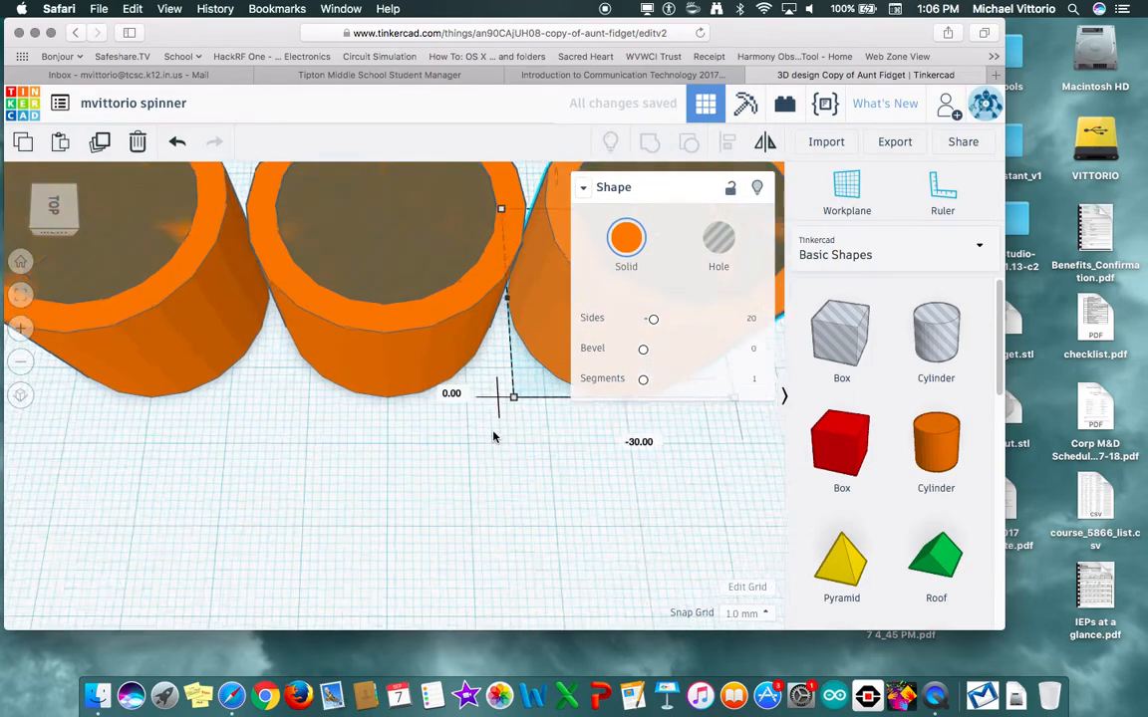
pyautogui.click(584, 187)
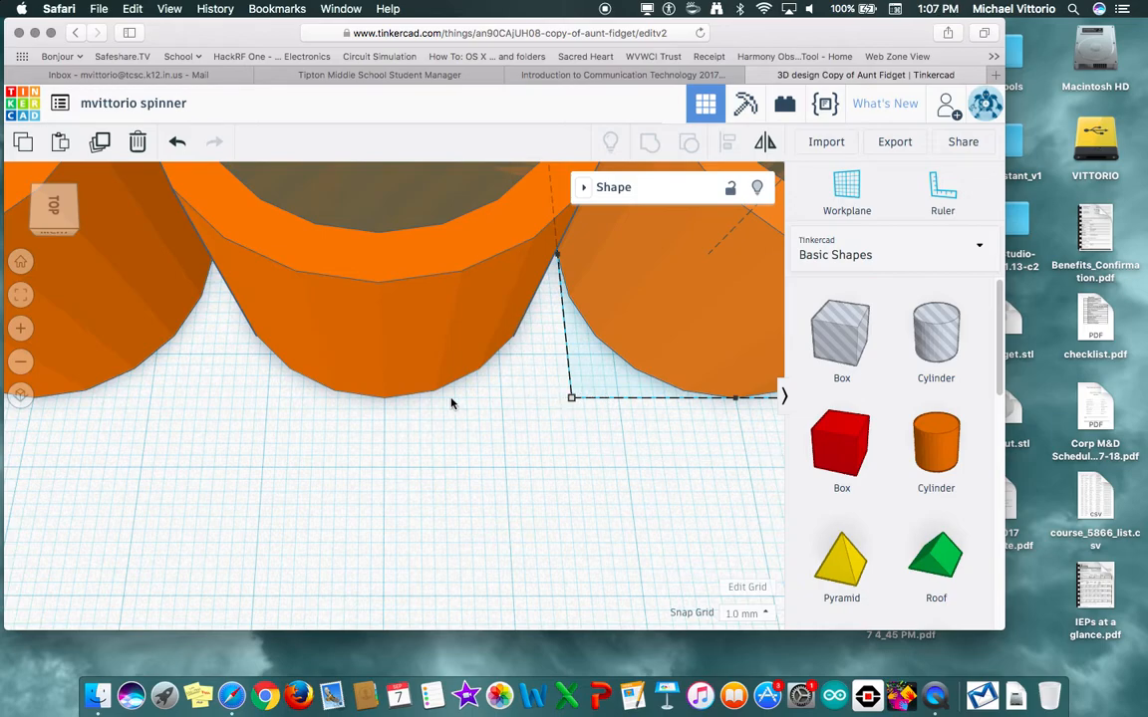
pyautogui.scroll(-5, 431, 393)
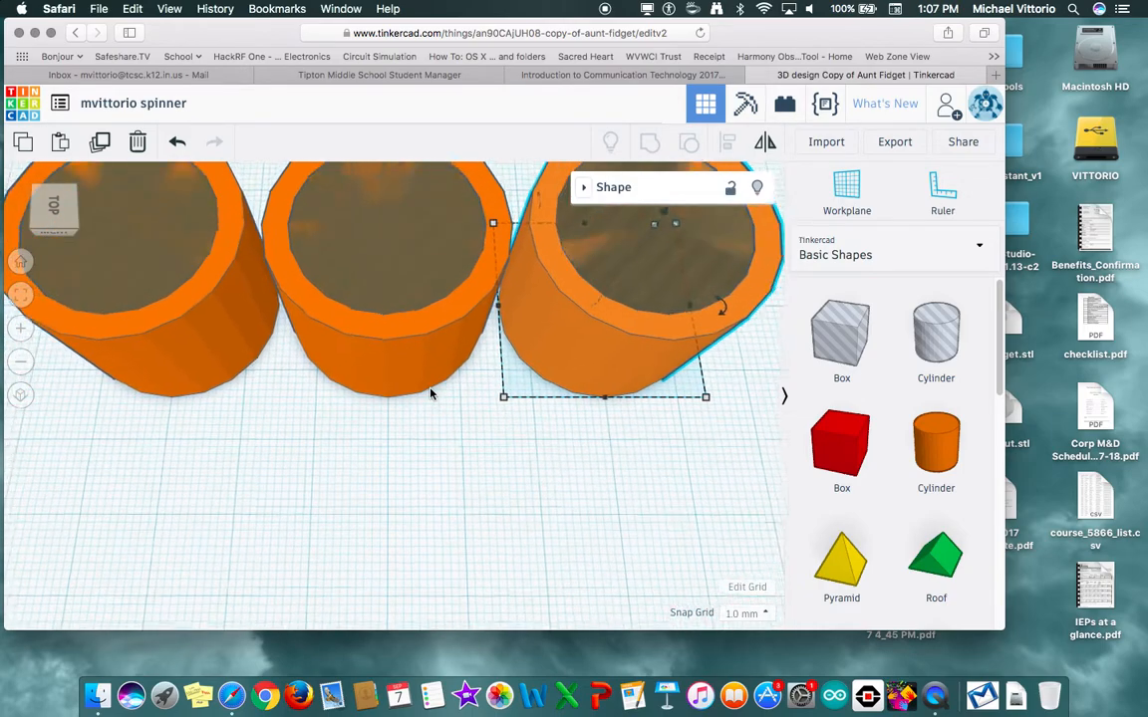
pyautogui.scroll(-4, 432, 392)
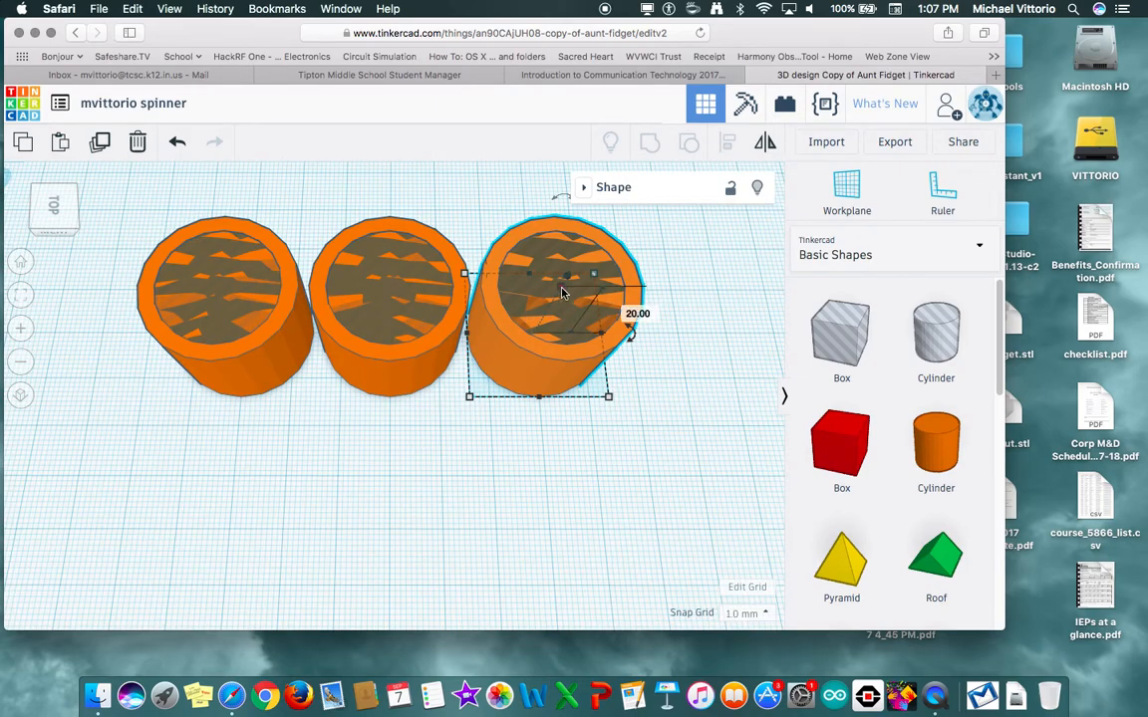
# Try lowering the right orange cylinder alone to a height of 7 mm, and undo the change
pyautogui.moveTo(561, 292); pyautogui.dragTo(551, 322)
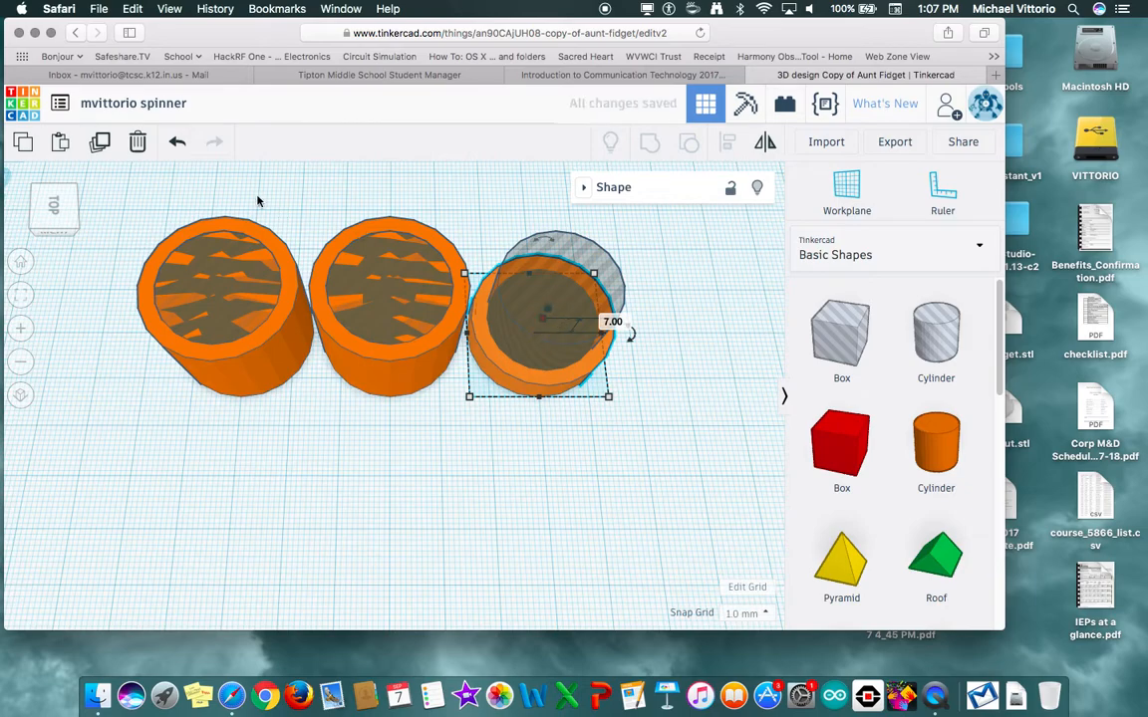
pyautogui.click(175, 148)
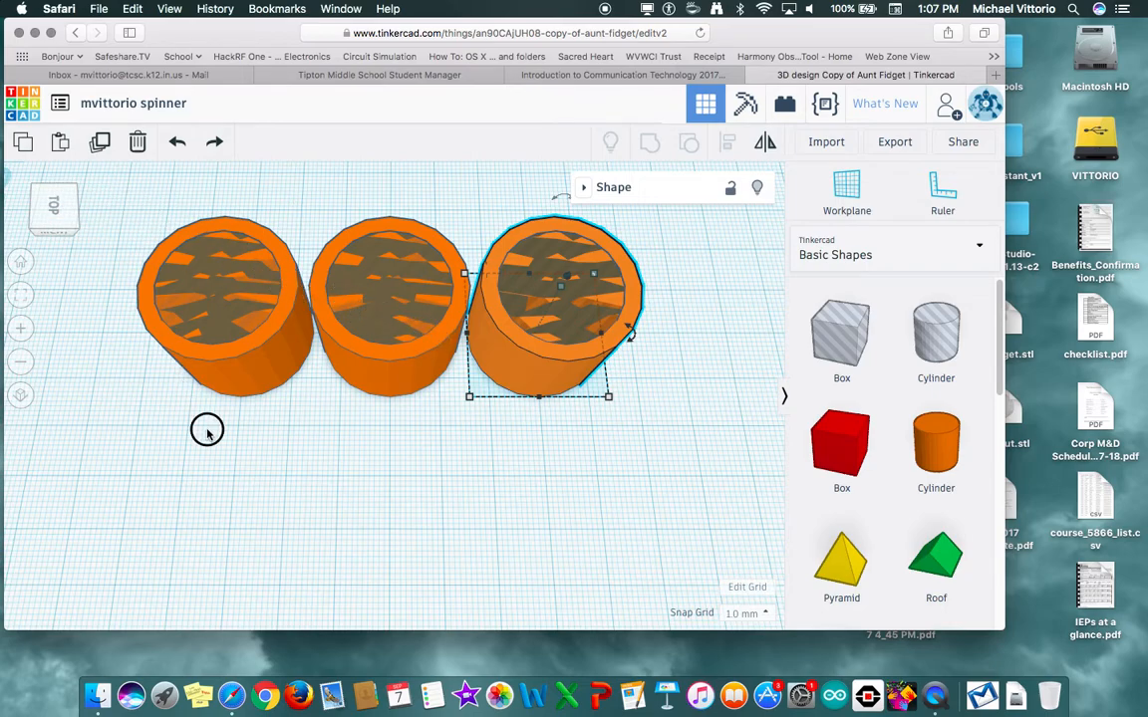
pyautogui.click(584, 187)
pyautogui.click(428, 423)
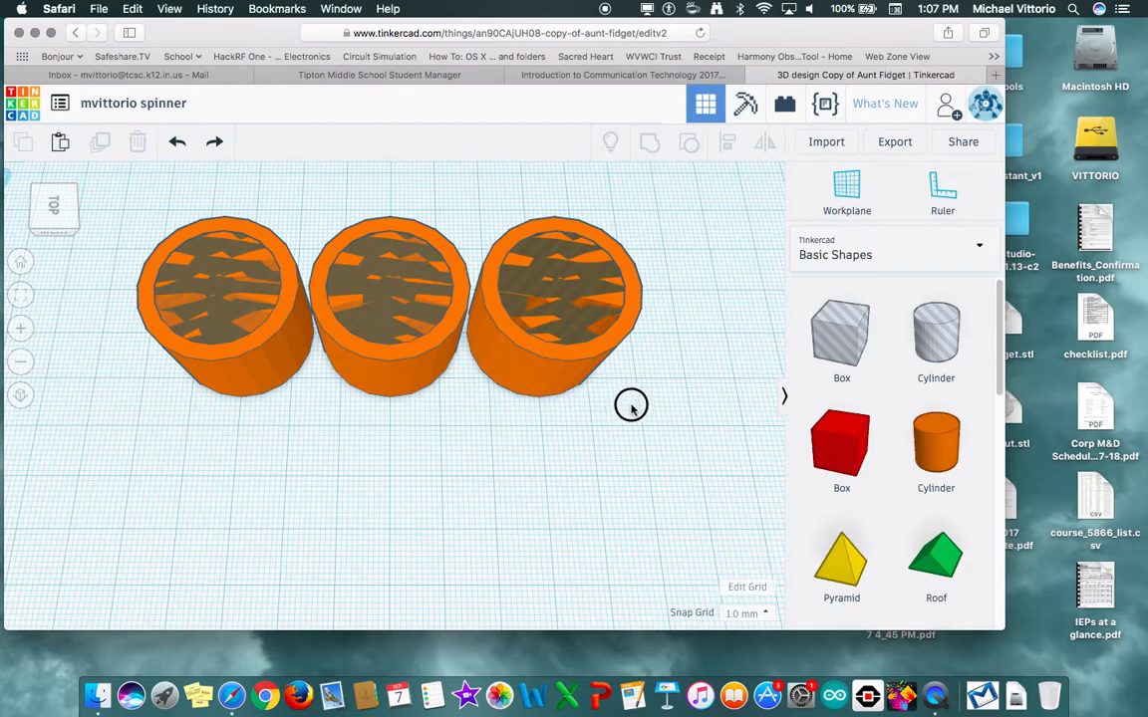
pyautogui.click(488, 298)
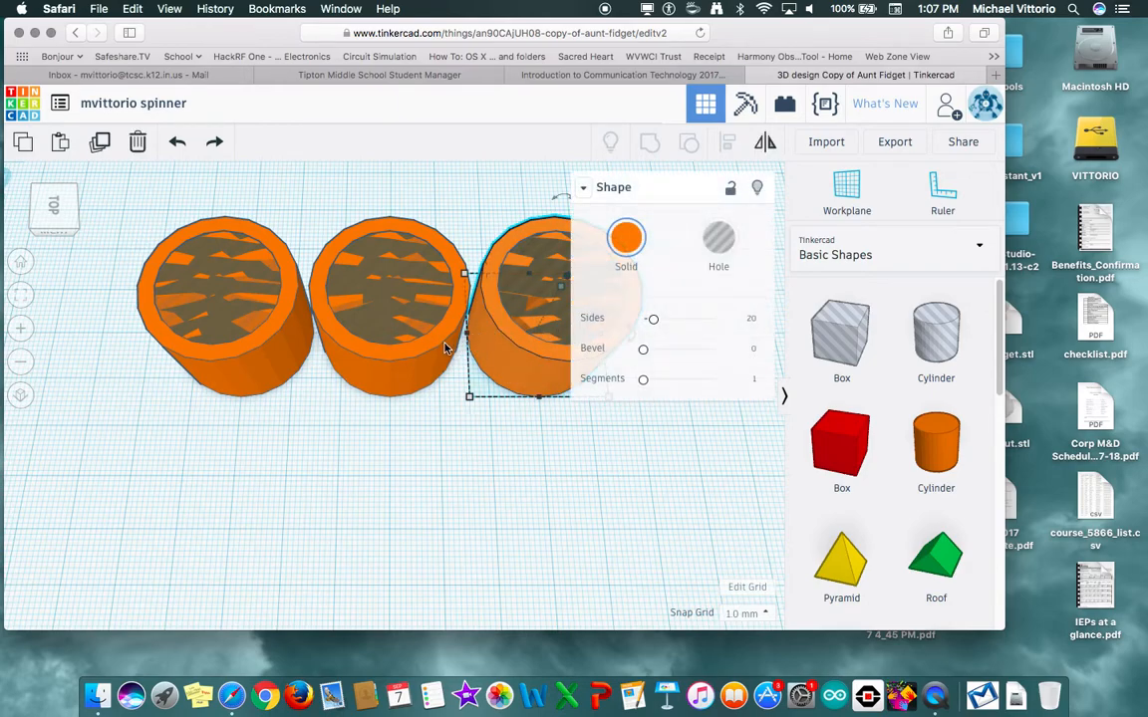
pyautogui.keyDown('shift'); pyautogui.click(391, 367); pyautogui.keyUp('shift')
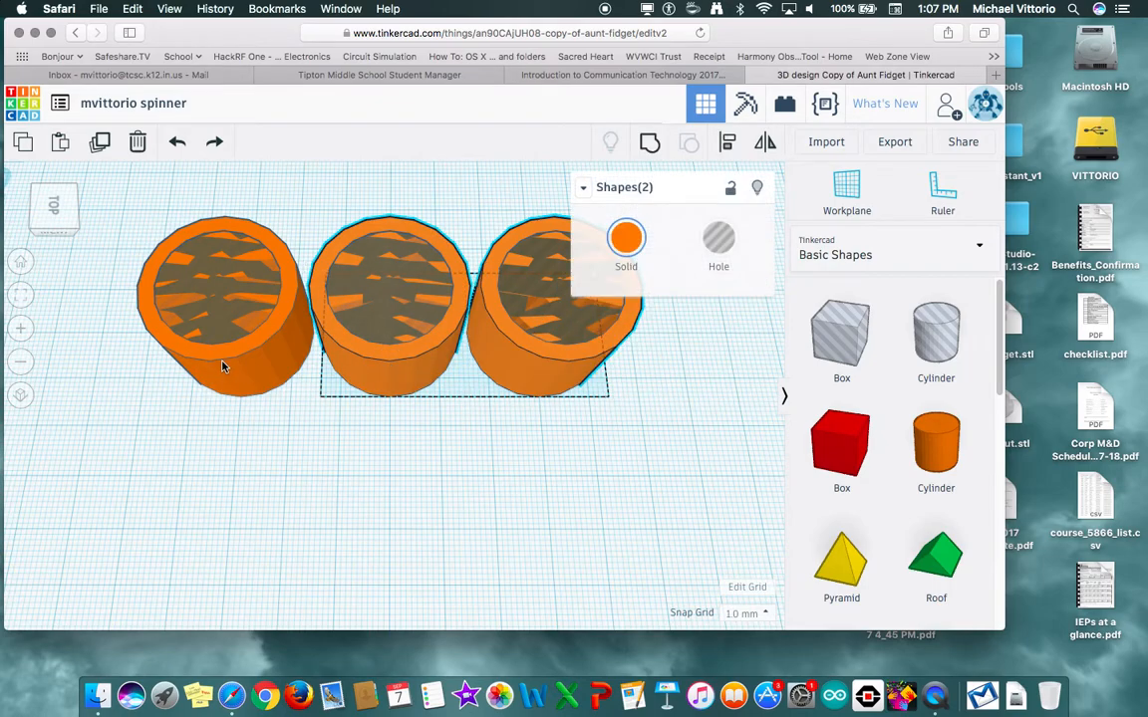
pyautogui.keyDown('shift'); pyautogui.click(227, 368); pyautogui.keyUp('shift')
pyautogui.click(114, 197)
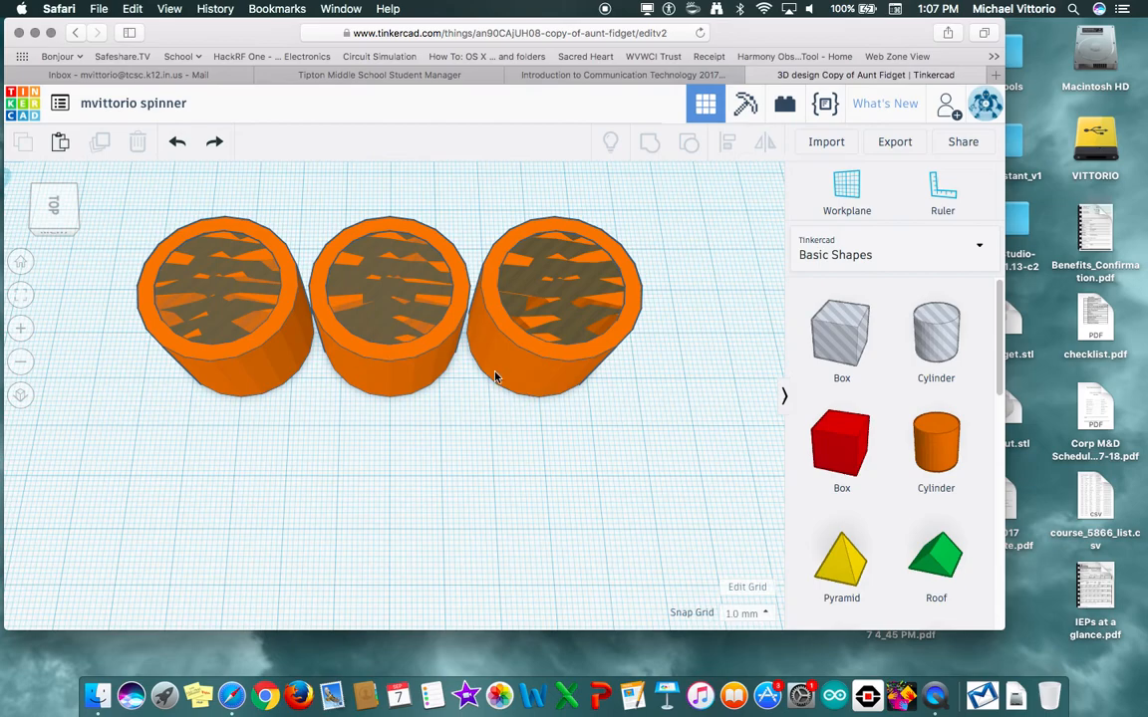
# Select all six solid and hole cylinders together and group them to cut the three openings
pyautogui.press('f')
pyautogui.scroll(-5, 493, 374)
pyautogui.scroll(2, 494, 375)
pyautogui.moveTo(506, 435); pyautogui.dragTo(279, 298)
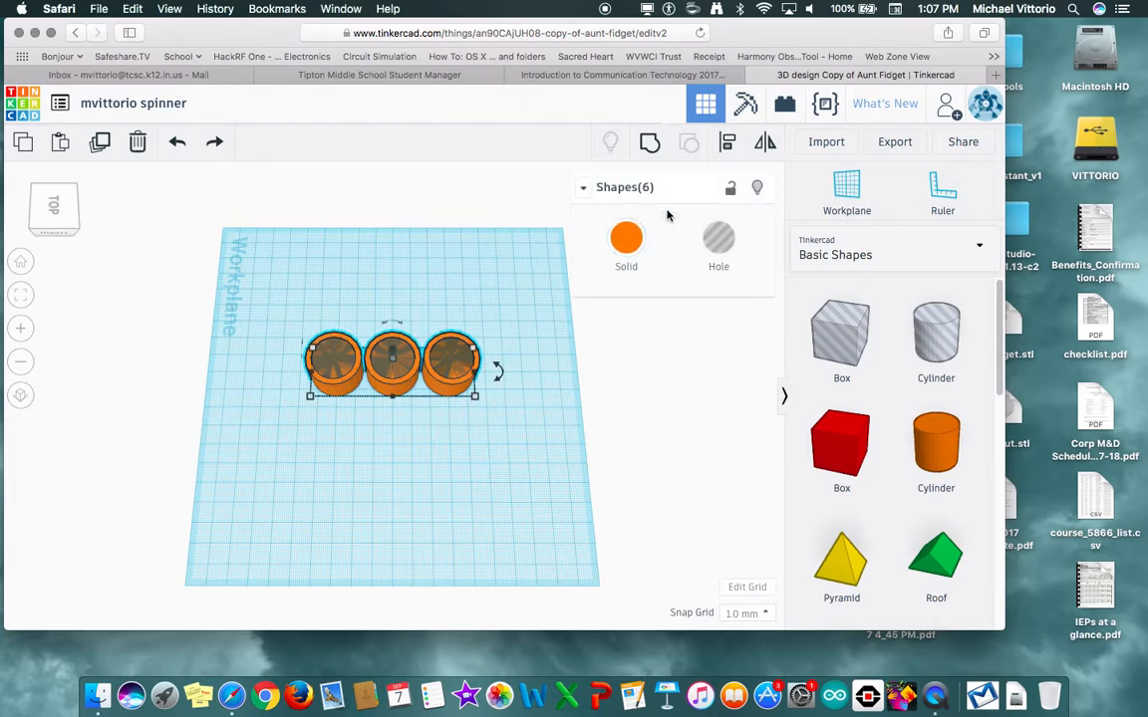
pyautogui.click(650, 142)
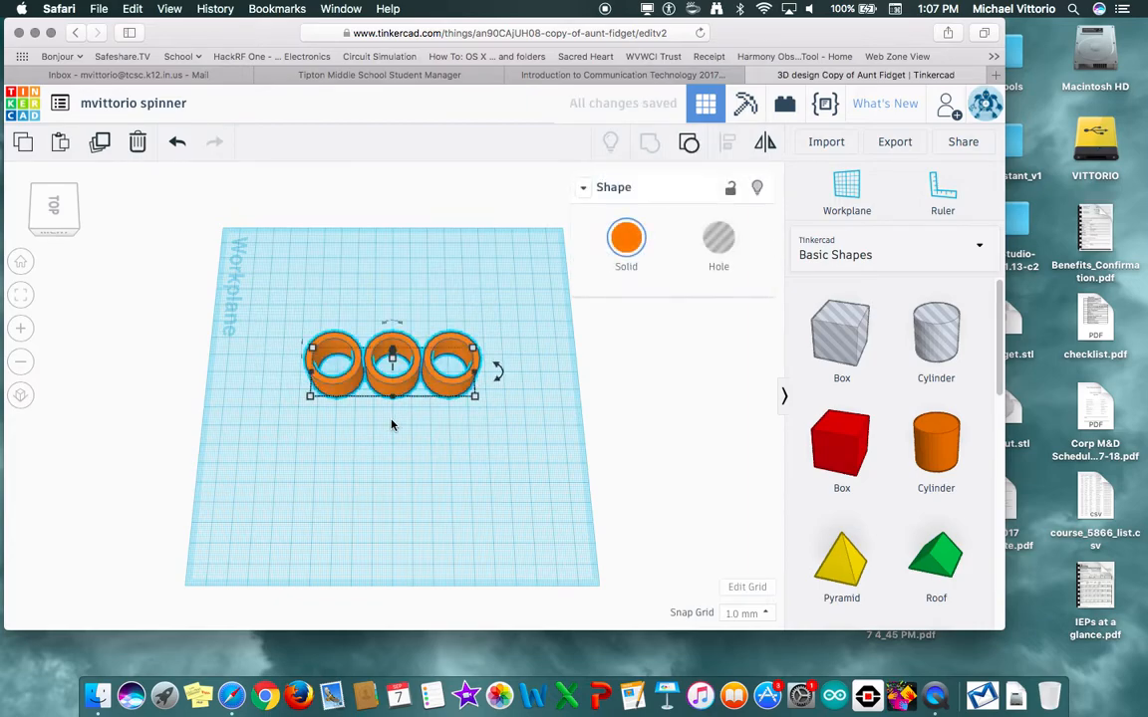
# Reduce the height of the grouped three rings to 7 mm
pyautogui.scroll(5, 365, 413)
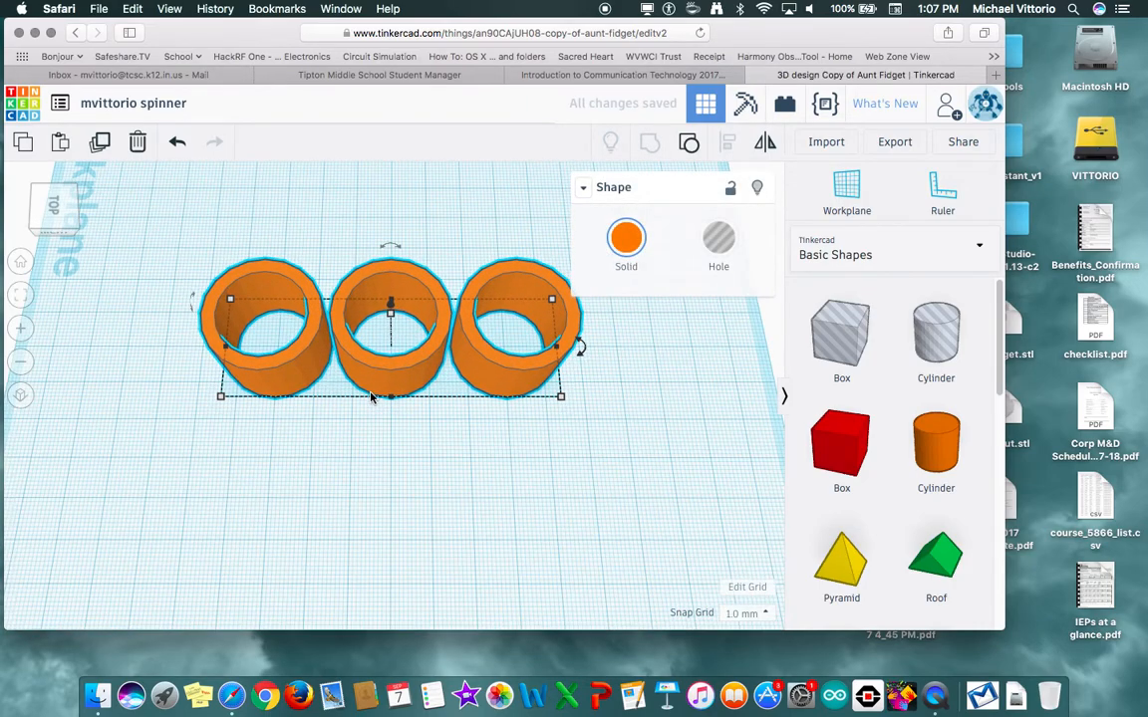
pyautogui.moveTo(391, 316)
pyautogui.moveTo(391, 316); pyautogui.dragTo(394, 339)
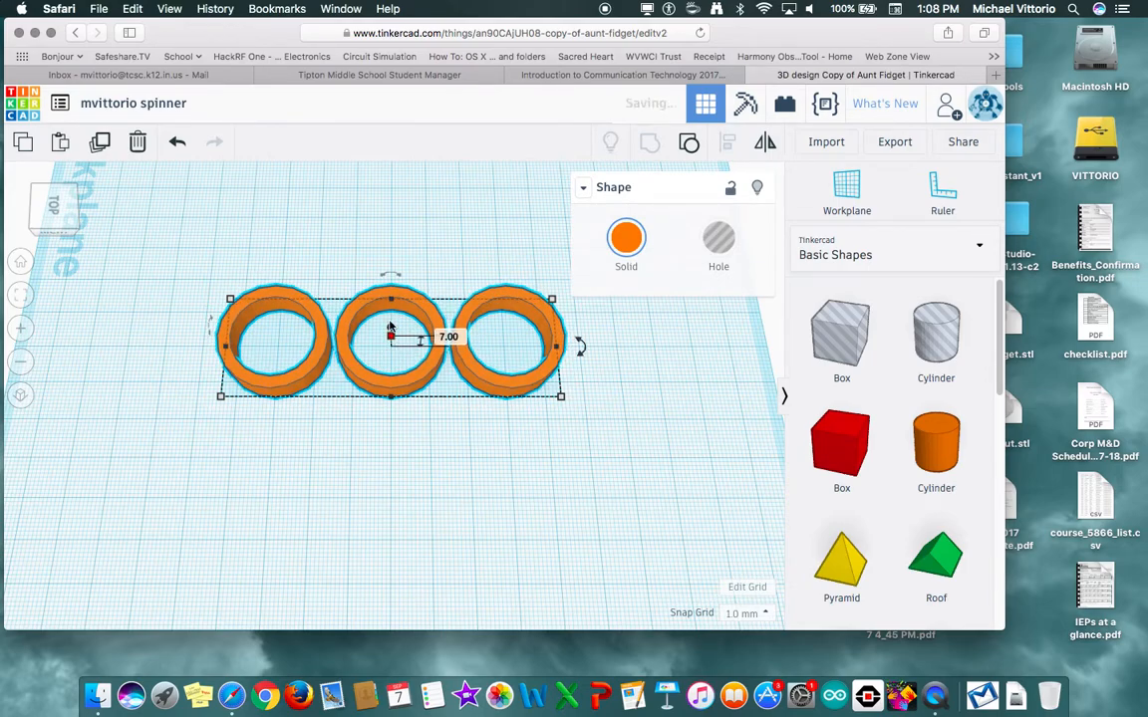
# Ungroup the three rings back into their separate solid and hole cylinders
pyautogui.click(408, 255)
pyautogui.moveTo(184, 255); pyautogui.dragTo(627, 436)
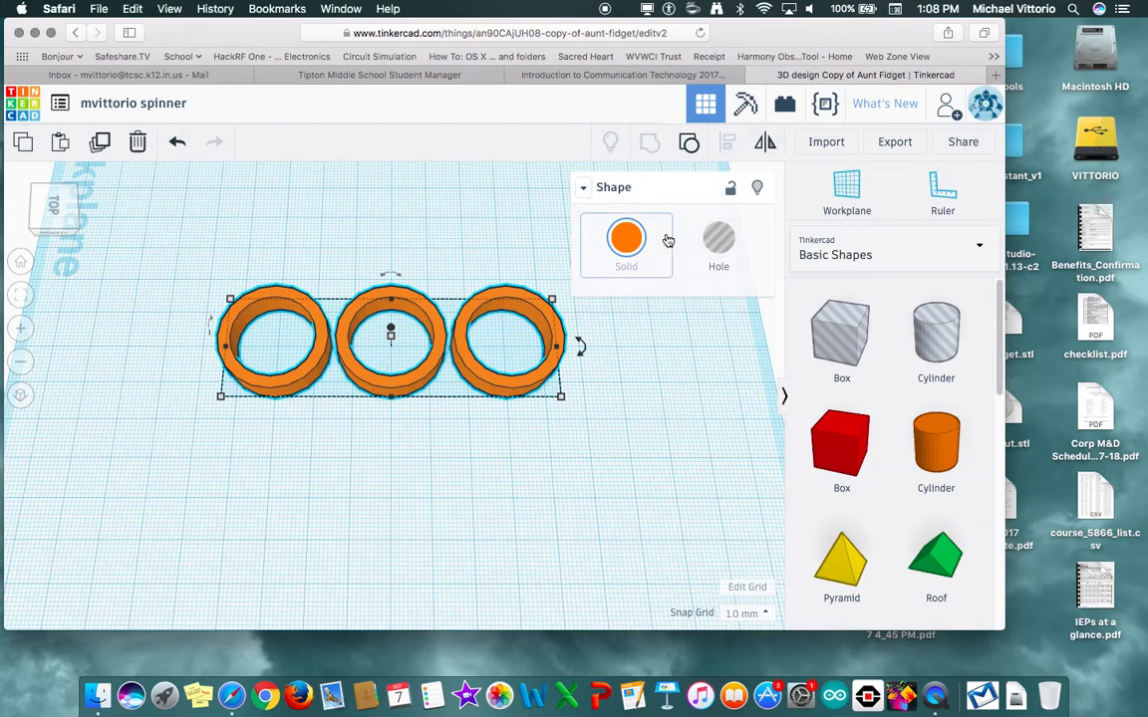
pyautogui.click(688, 141)
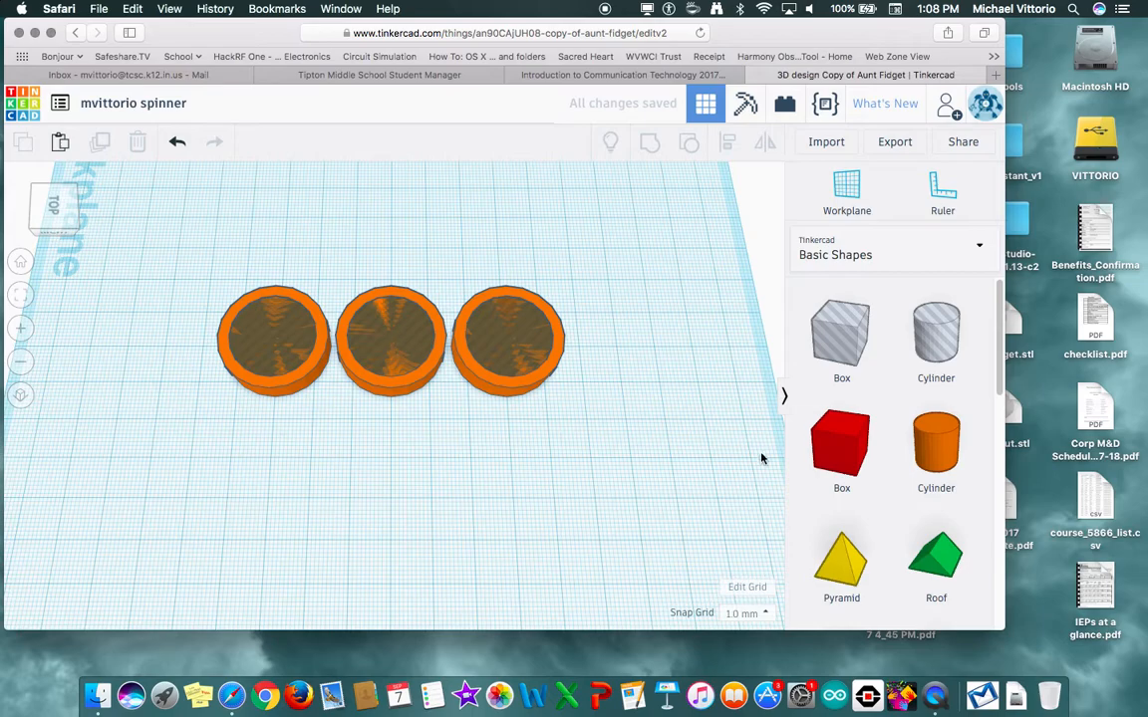
# Add two red boxes bridging the gaps between neighbouring rings and lower them to fit within the rings' thickness
pyautogui.moveTo(815, 449); pyautogui.dragTo(449, 348)
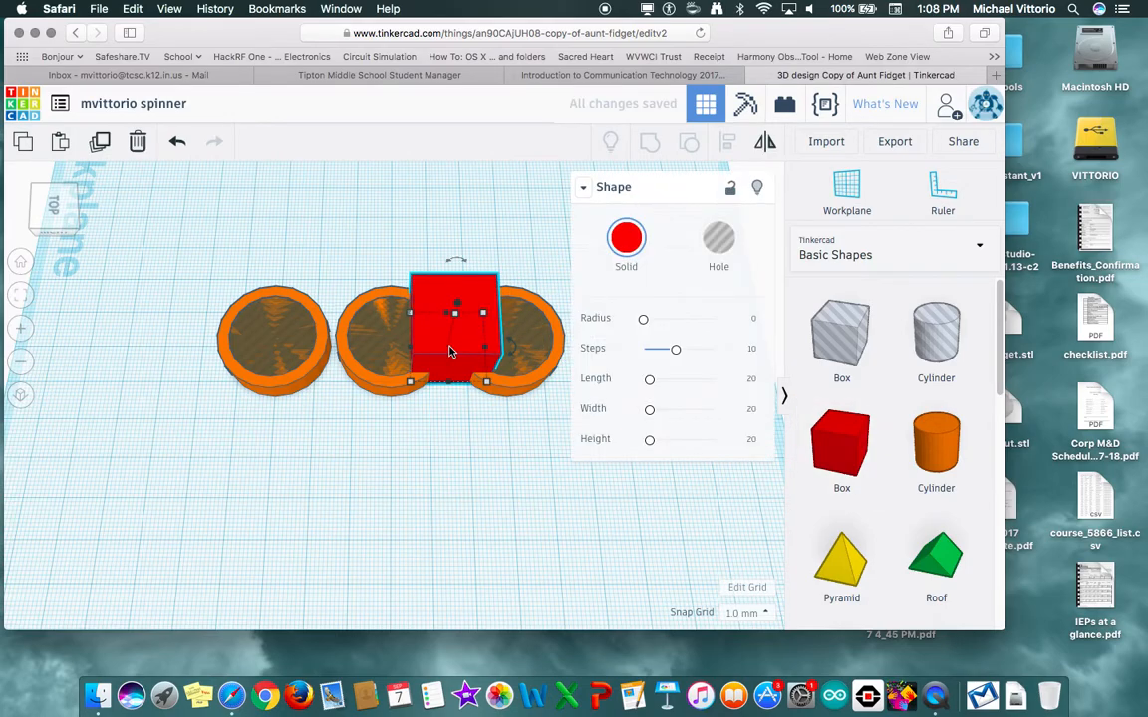
pyautogui.moveTo(845, 452); pyautogui.dragTo(331, 338)
pyautogui.click(457, 315)
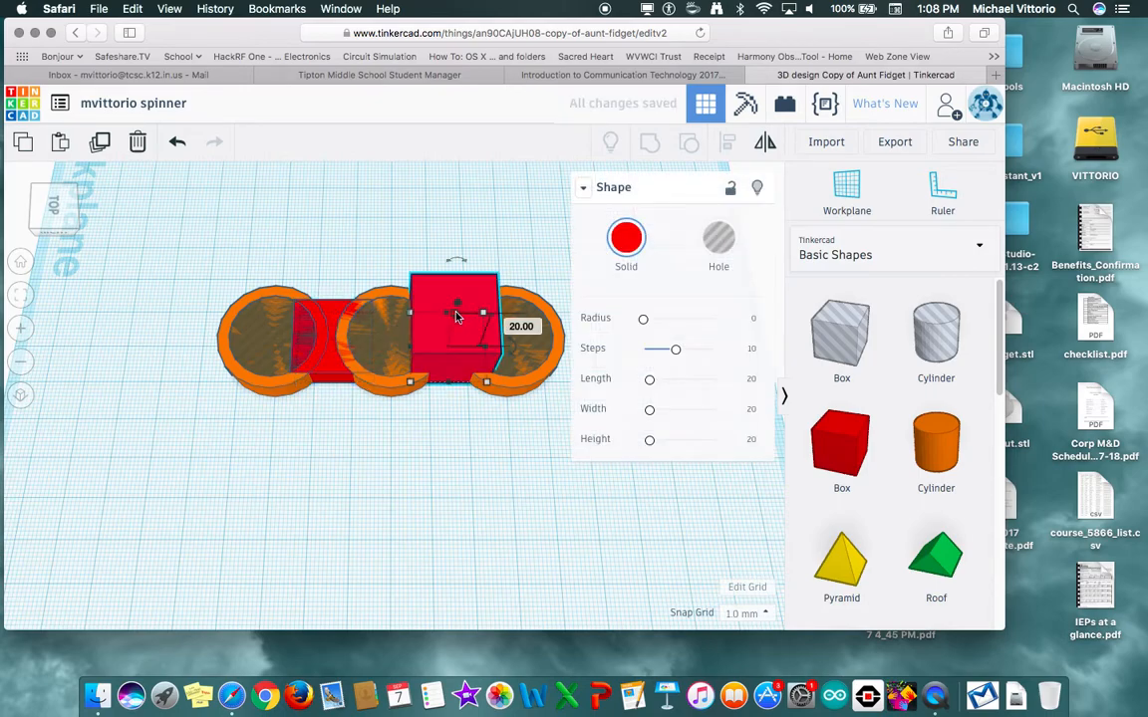
pyautogui.moveTo(456, 317); pyautogui.dragTo(454, 340)
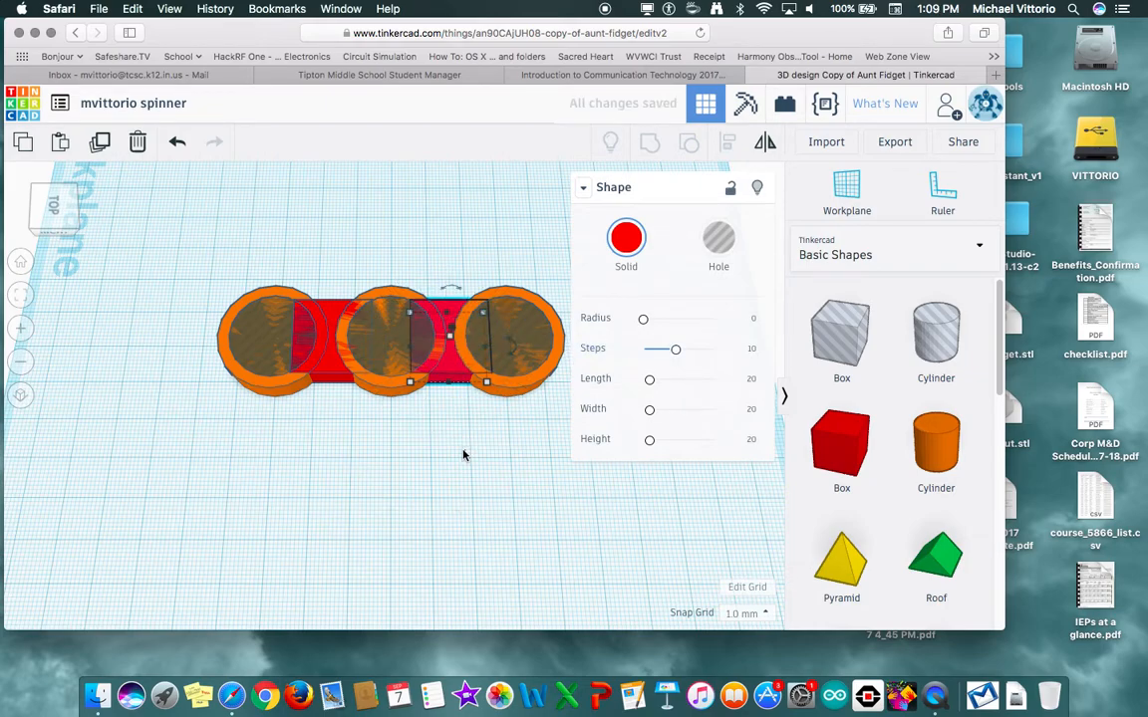
# Select all eight cylinders and boxes and group them into one connected spinner body with three openings
pyautogui.click(518, 450)
pyautogui.scroll(-10, 499, 468)
pyautogui.scroll(4, 499, 469)
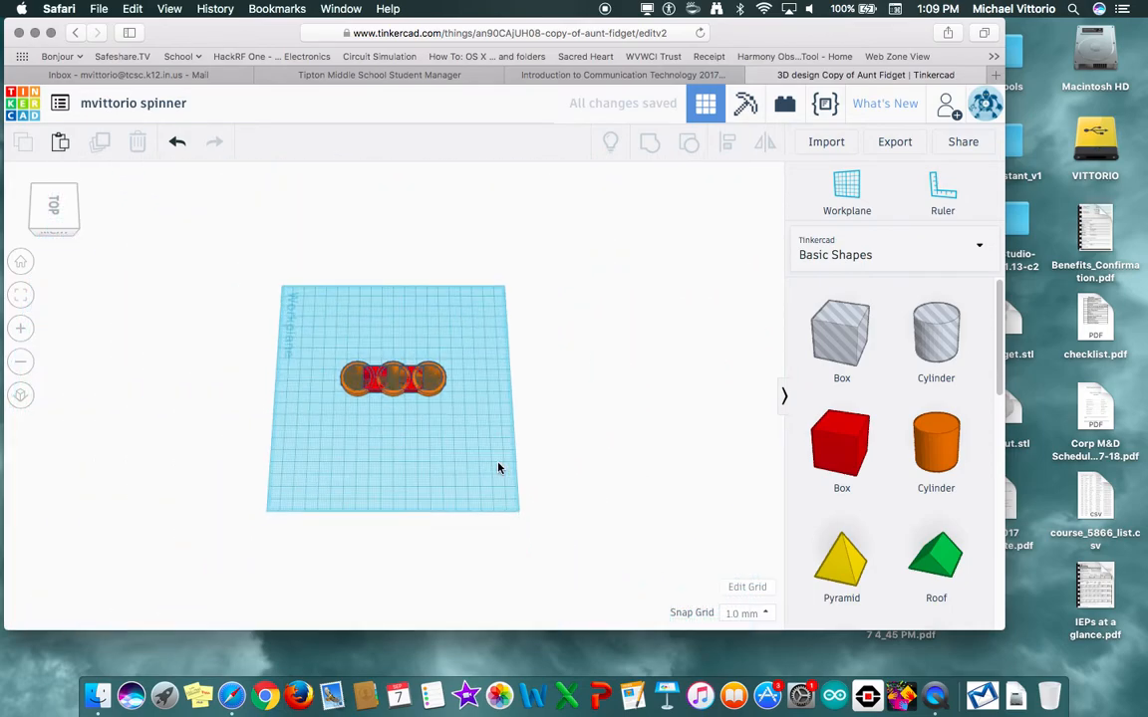
pyautogui.moveTo(308, 329); pyautogui.dragTo(486, 434)
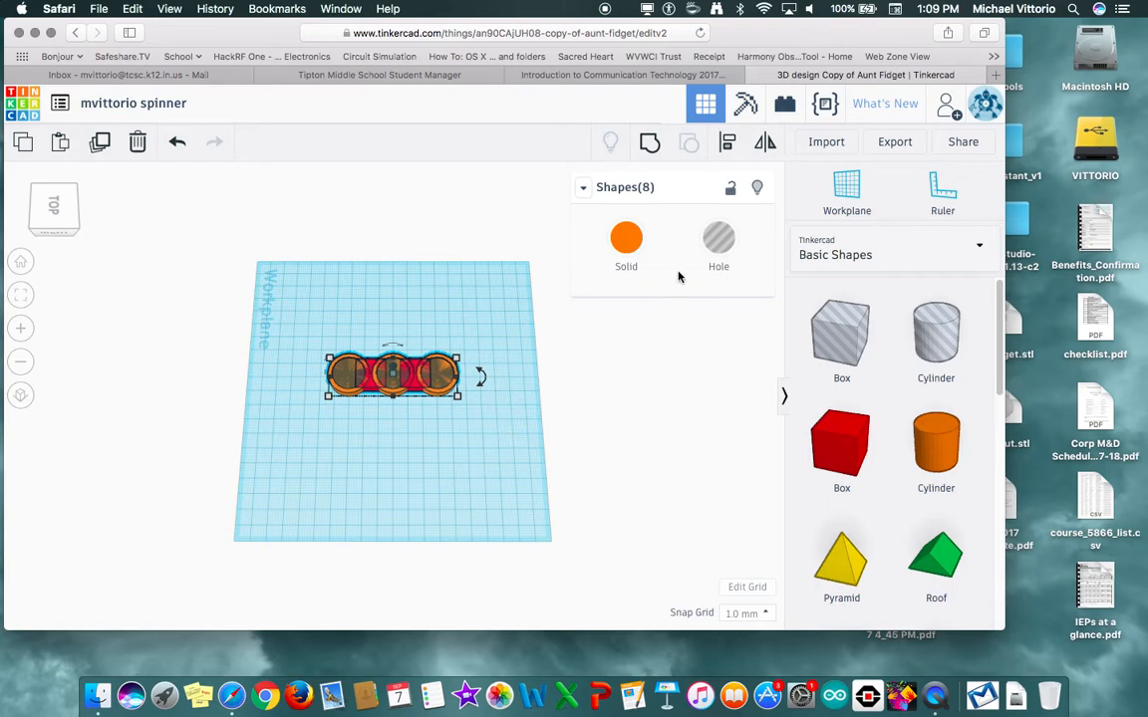
pyautogui.click(649, 141)
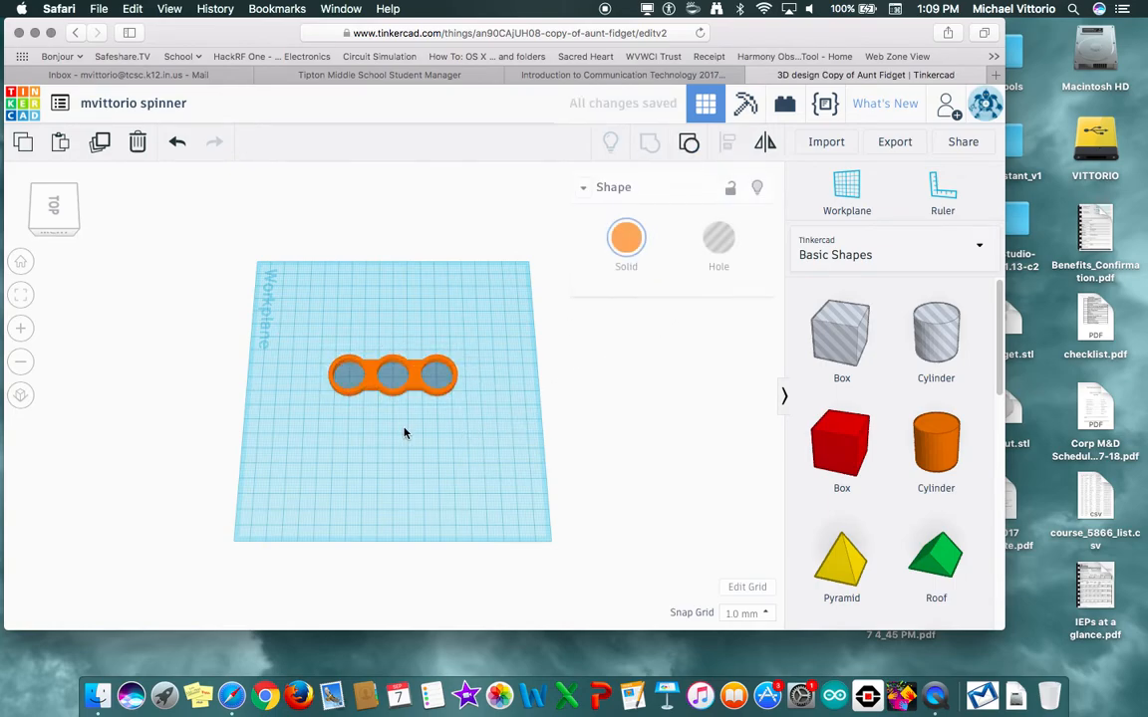
# Add a solid orange cylinder on the workplane in front of the finished spinner body
pyautogui.press('f')
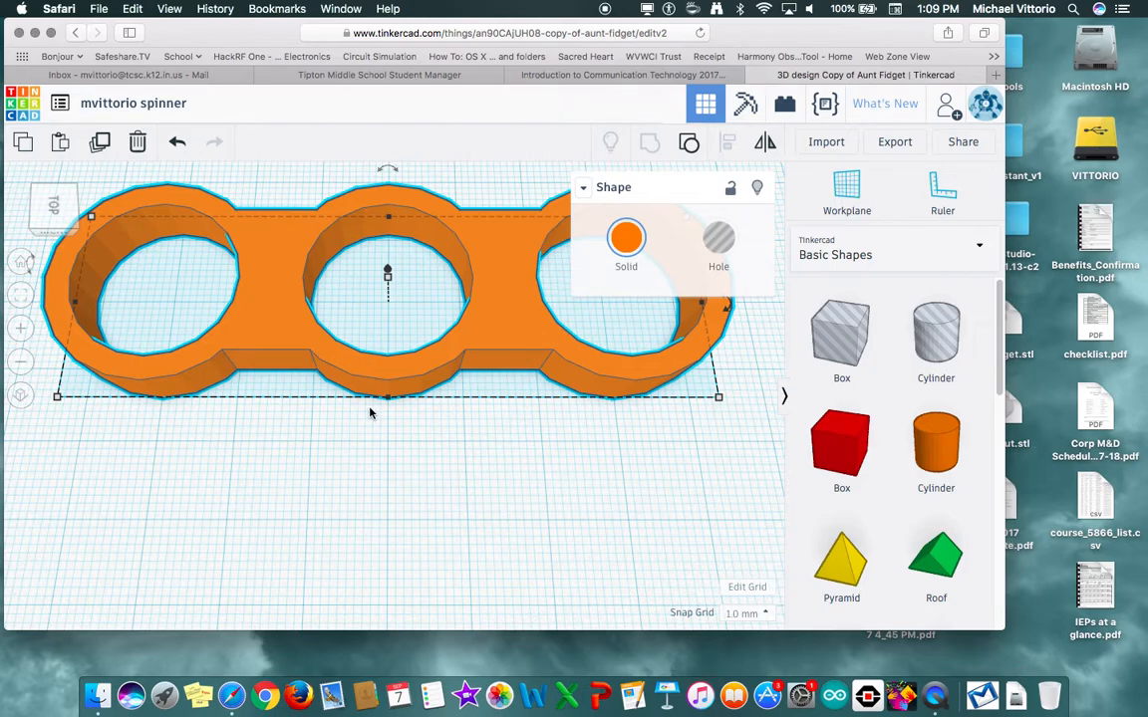
pyautogui.scroll(-3, 369, 413)
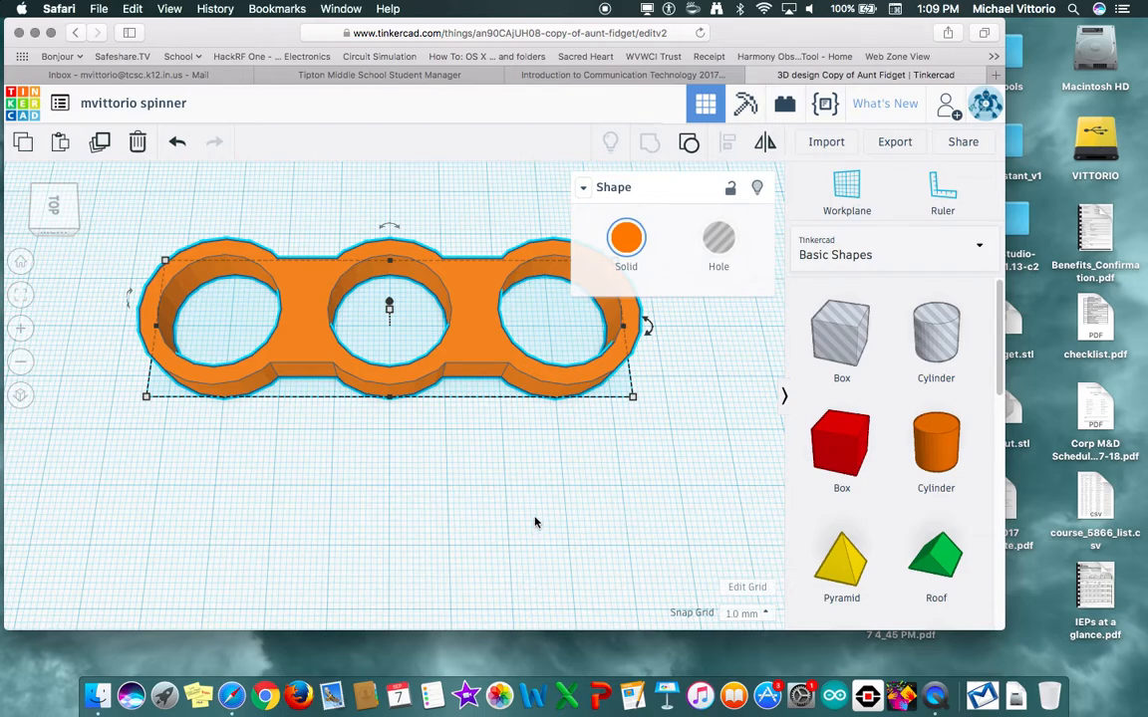
pyautogui.click(922, 456)
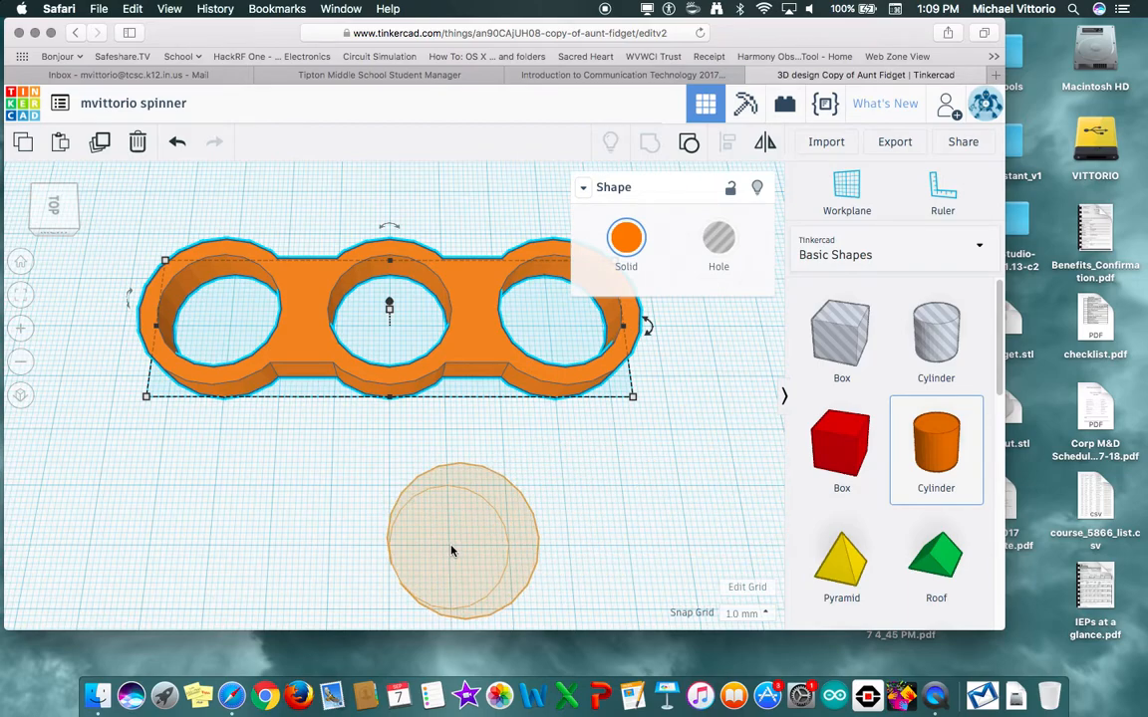
pyautogui.click(451, 547)
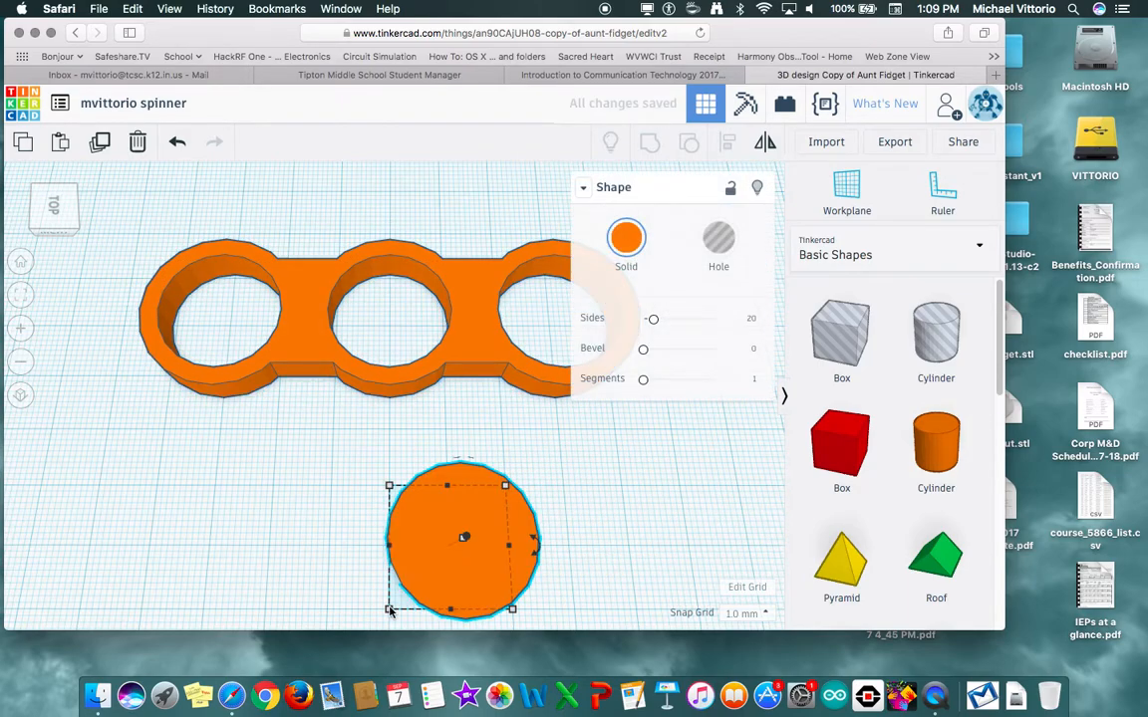
# Shrink the orange cylinder's diameter evenly so that it forms a narrow peg in front of the spinner body
pyautogui.moveTo(388, 611)
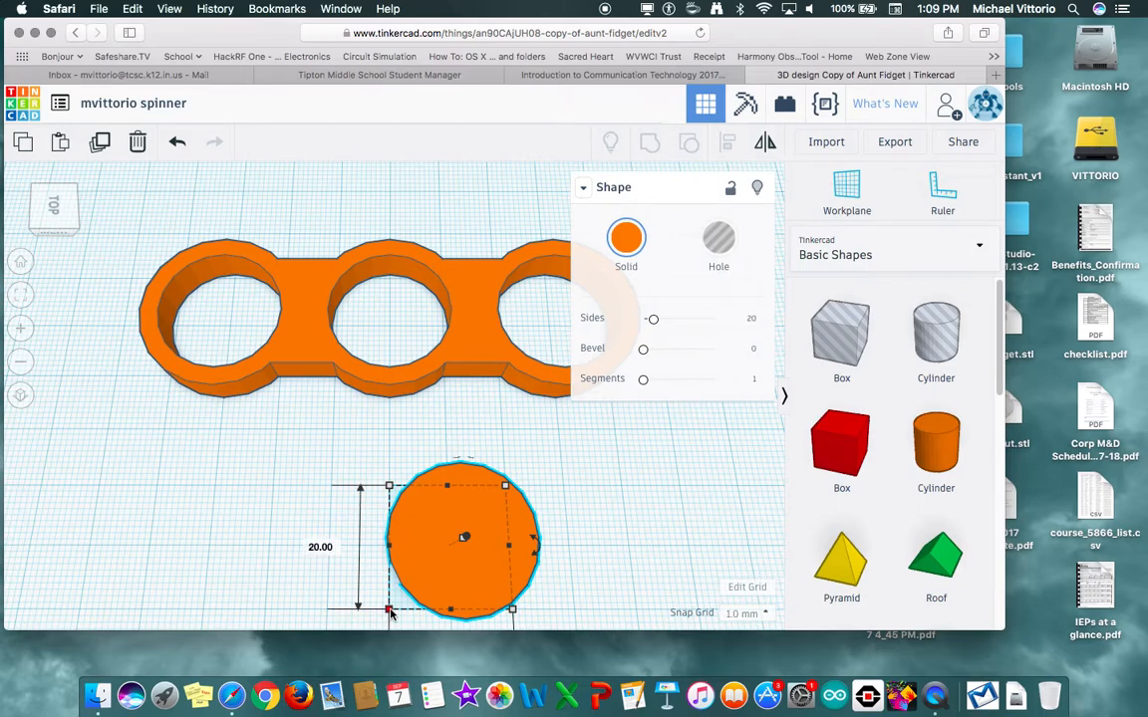
pyautogui.moveTo(390, 610); pyautogui.dragTo(453, 558)
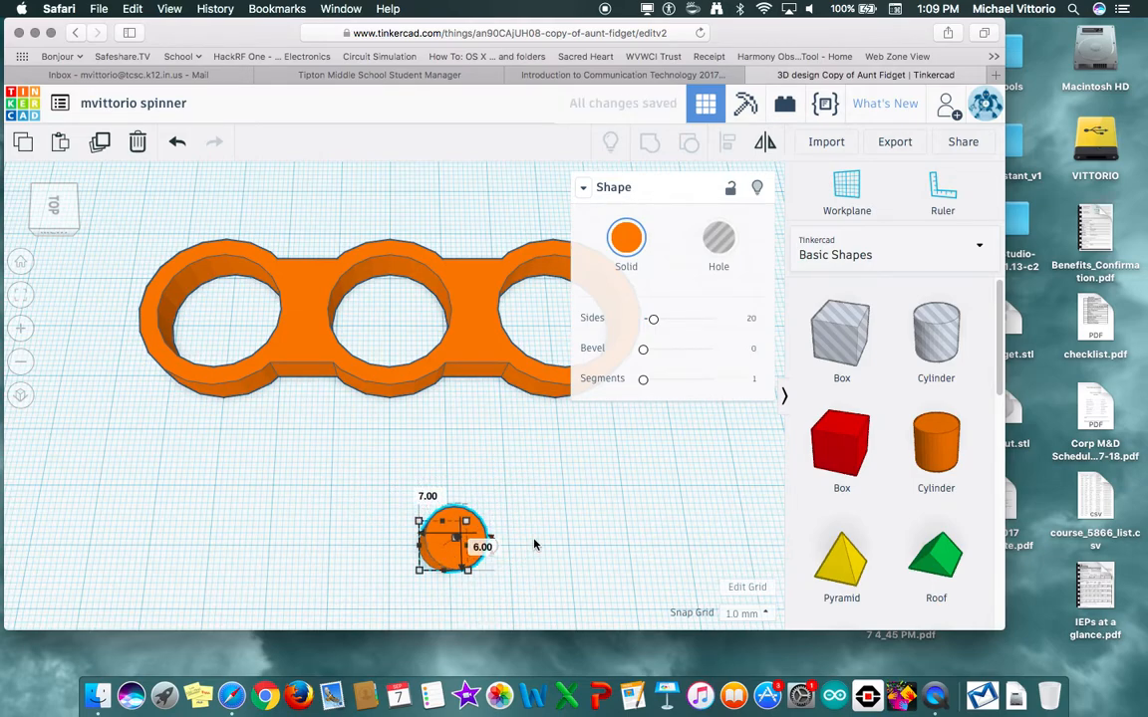
pyautogui.click(716, 249)
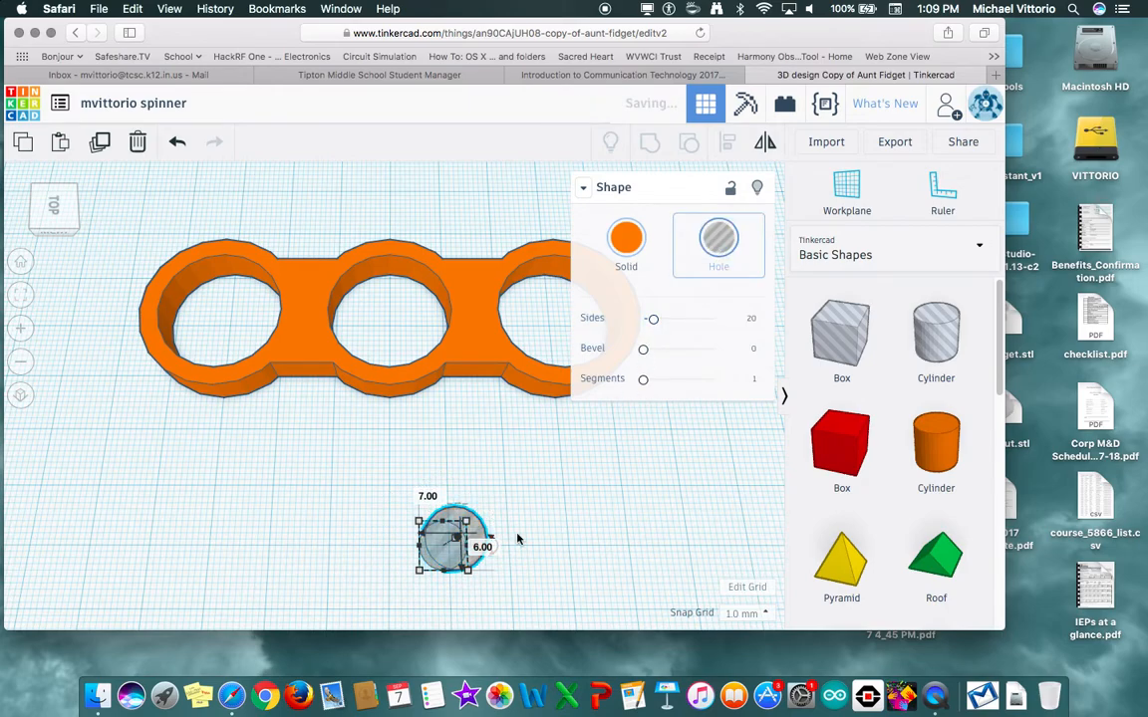
pyautogui.scroll(3, 468, 581)
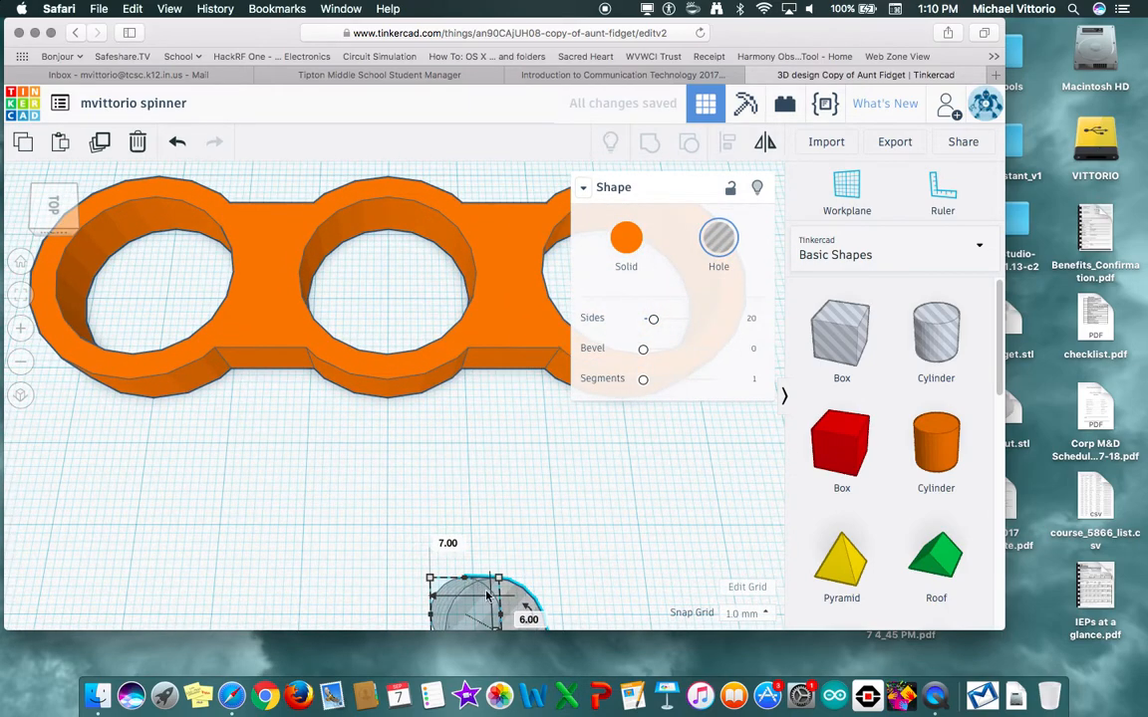
pyautogui.moveTo(561, 562); pyautogui.dragTo(469, 586, button='right')
pyautogui.moveTo(449, 585); pyautogui.dragTo(453, 584)
pyautogui.click(625, 244)
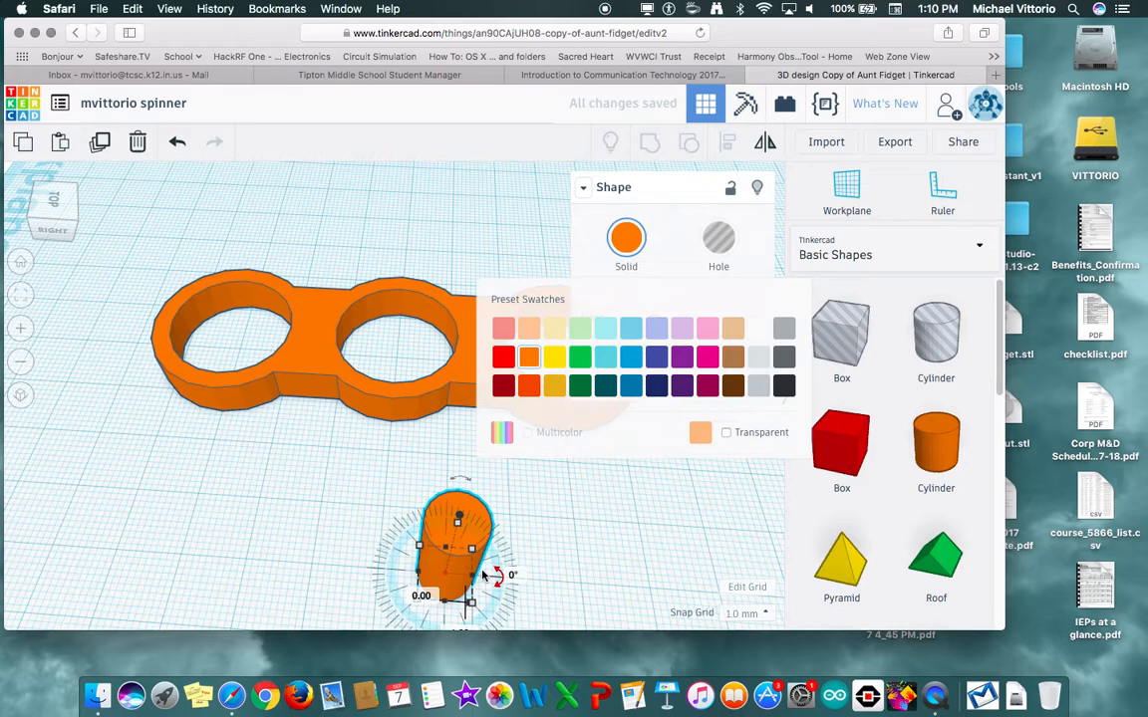
# Add a second solid cylinder beside the narrow peg and colour it red
pyautogui.scroll(-3, 483, 563)
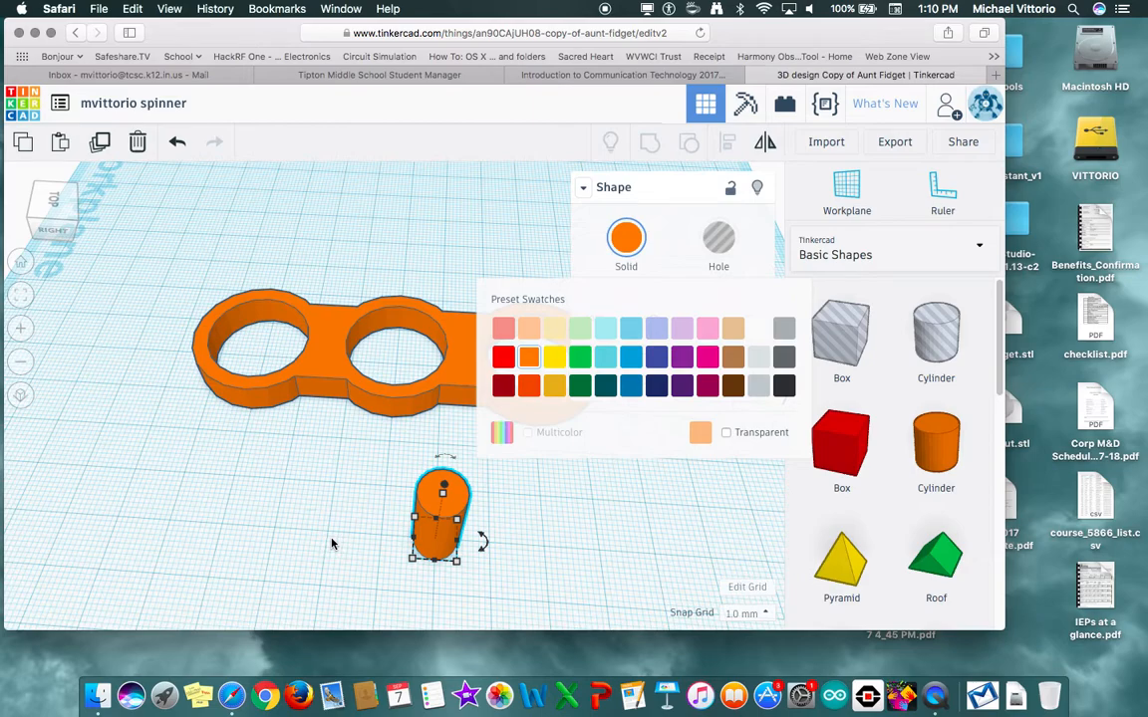
pyautogui.moveTo(936, 448); pyautogui.dragTo(292, 528)
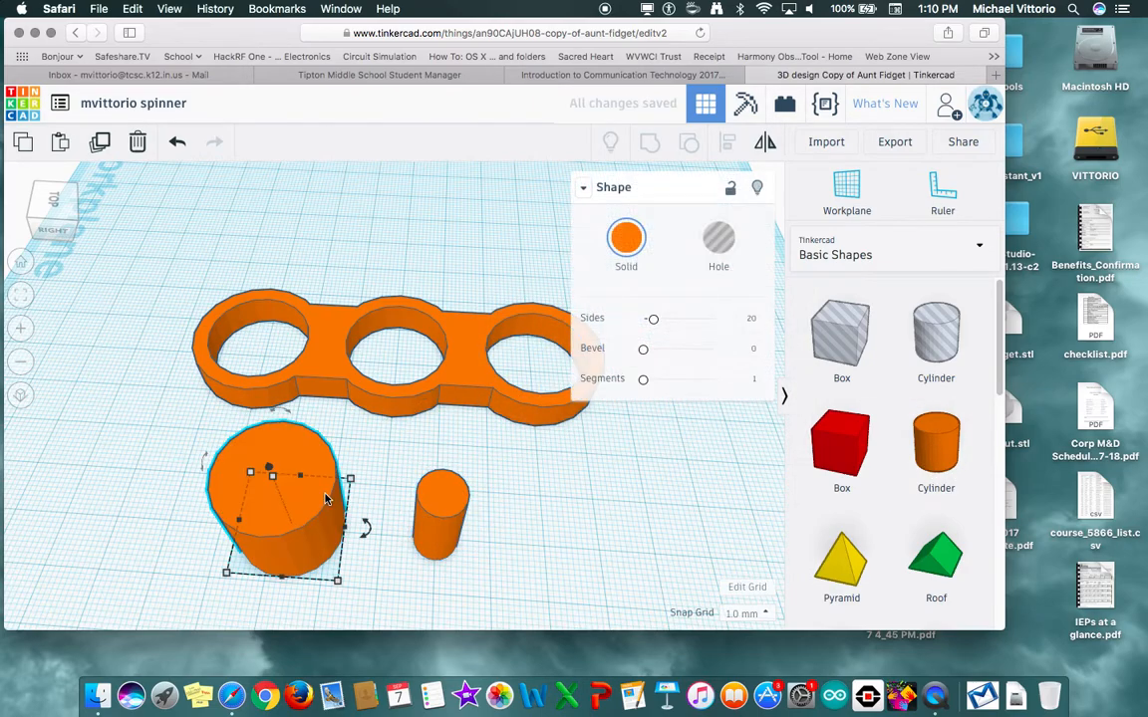
pyautogui.click(626, 239)
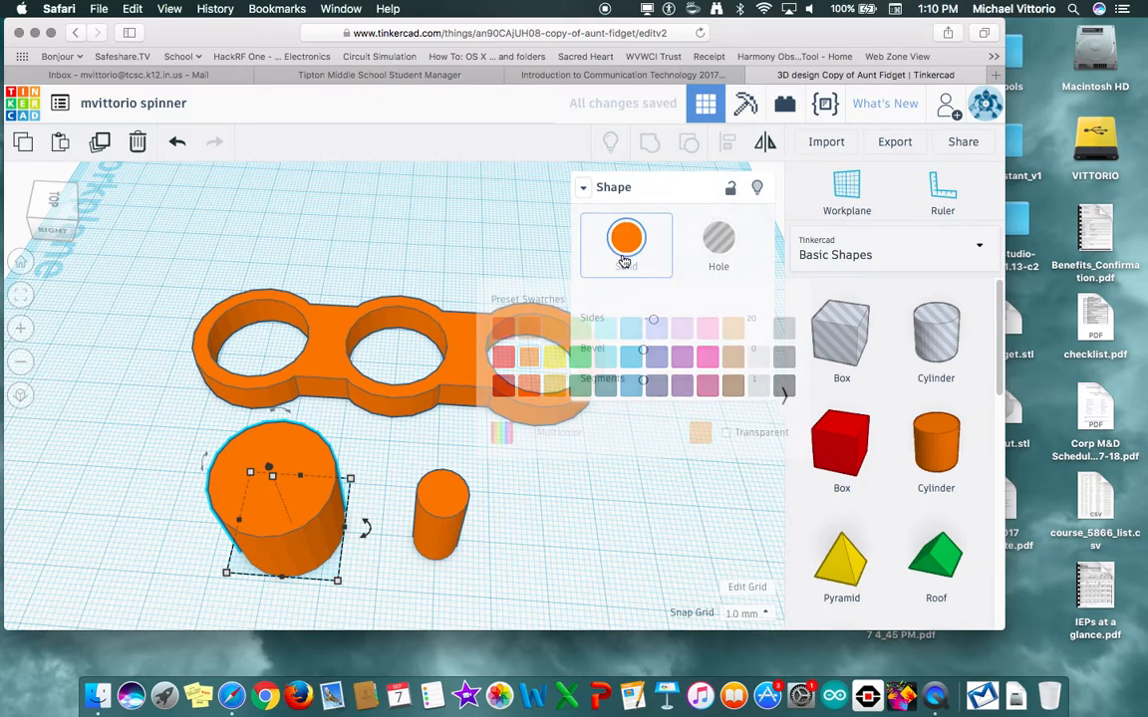
pyautogui.click(503, 357)
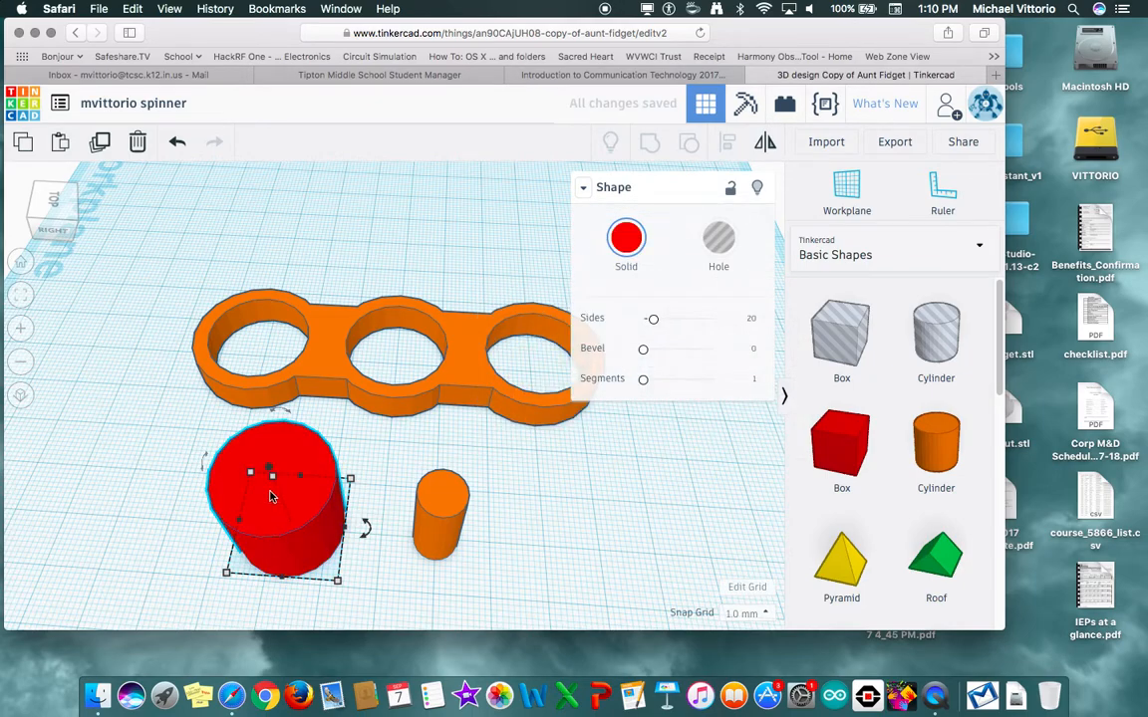
pyautogui.click(626, 254)
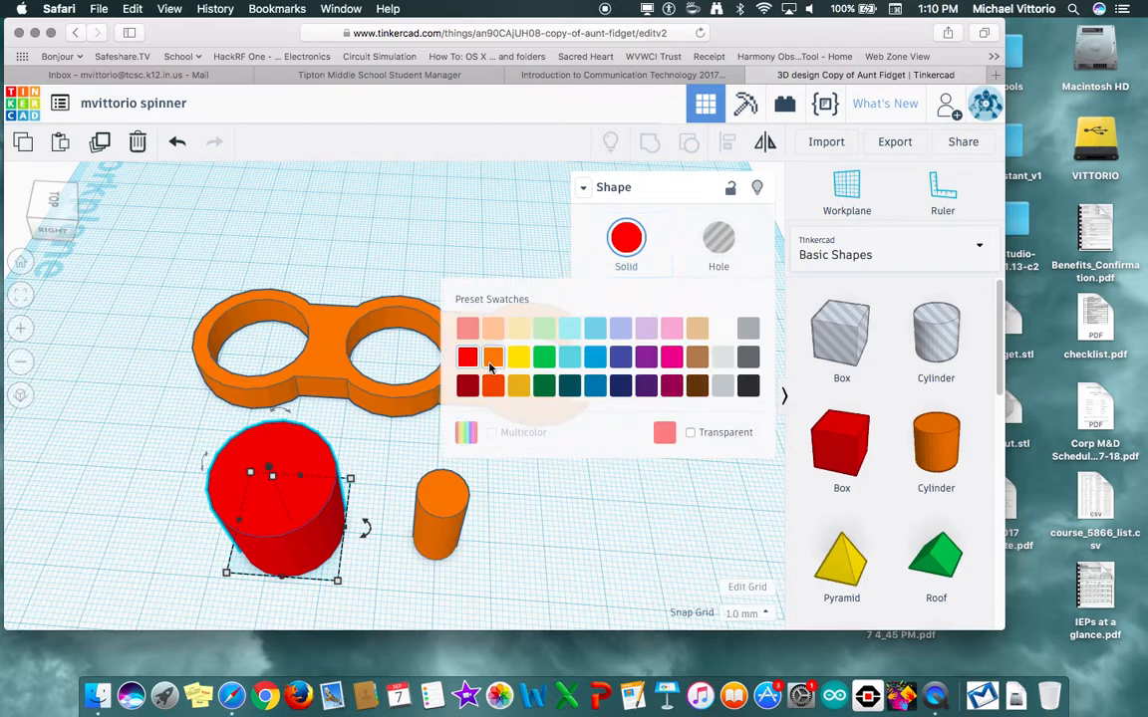
# Flatten the red cylinder to a height of 4.5 mm using a 0.5 mm snap grid, and return the snap grid to 1.0 mm
pyautogui.moveTo(275, 485); pyautogui.dragTo(286, 516)
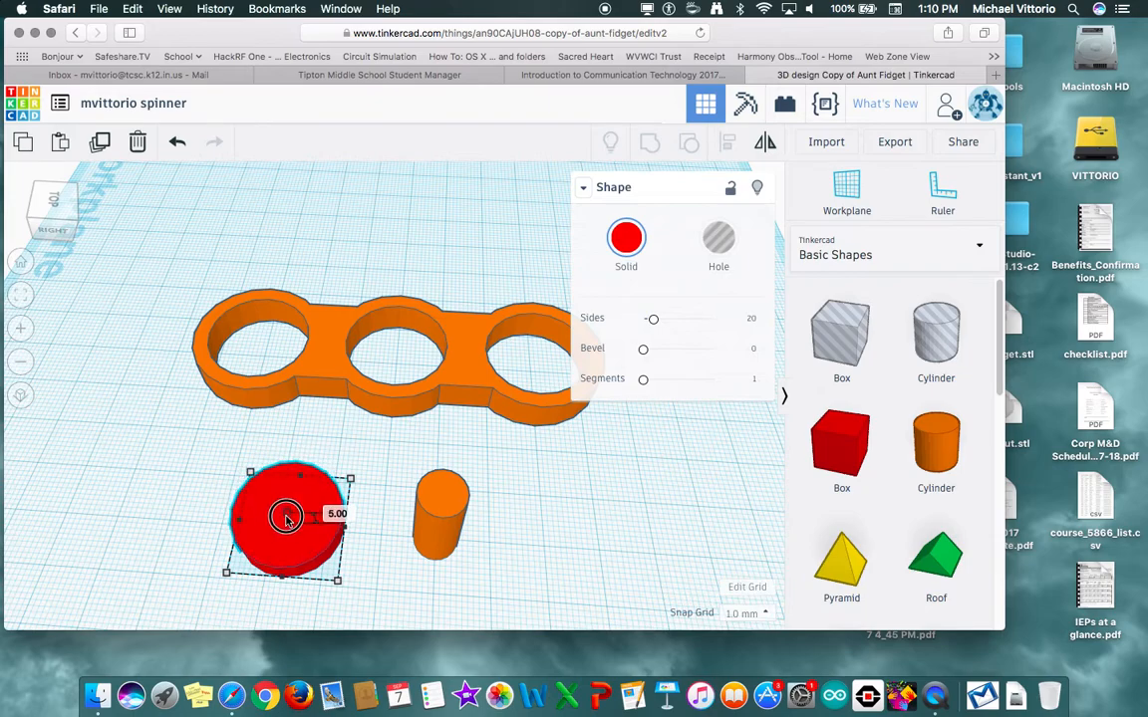
pyautogui.moveTo(286, 516); pyautogui.dragTo(286, 516)
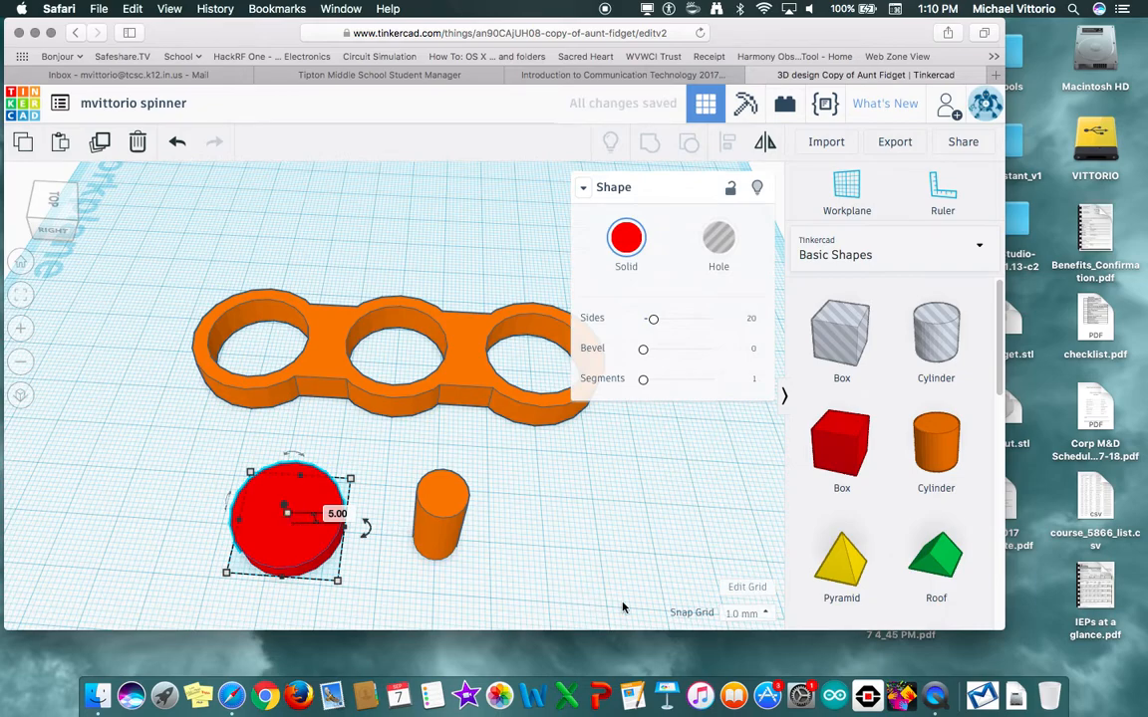
pyautogui.click(739, 614)
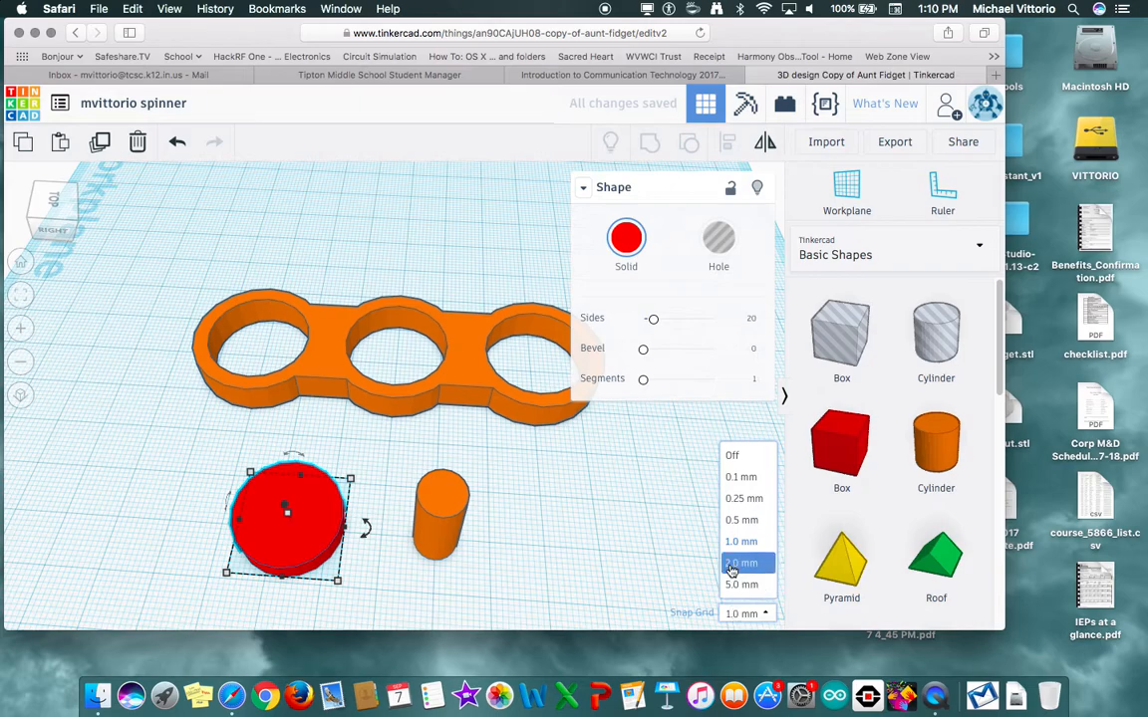
pyautogui.click(741, 520)
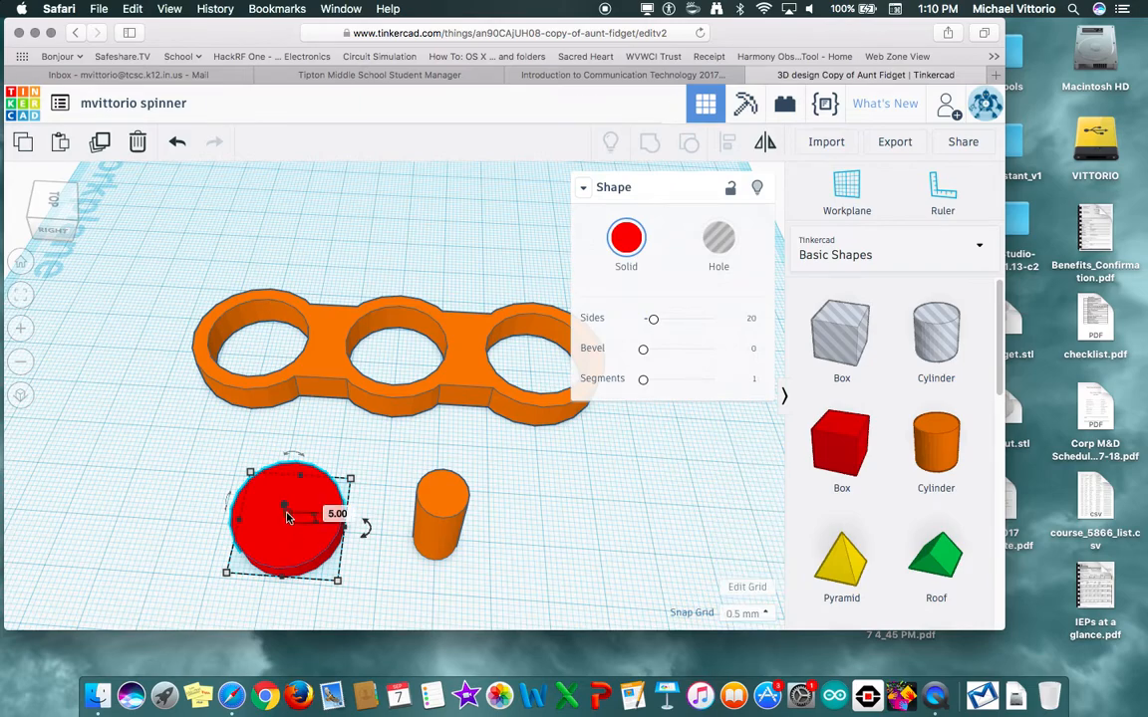
pyautogui.moveTo(287, 514); pyautogui.dragTo(286, 513)
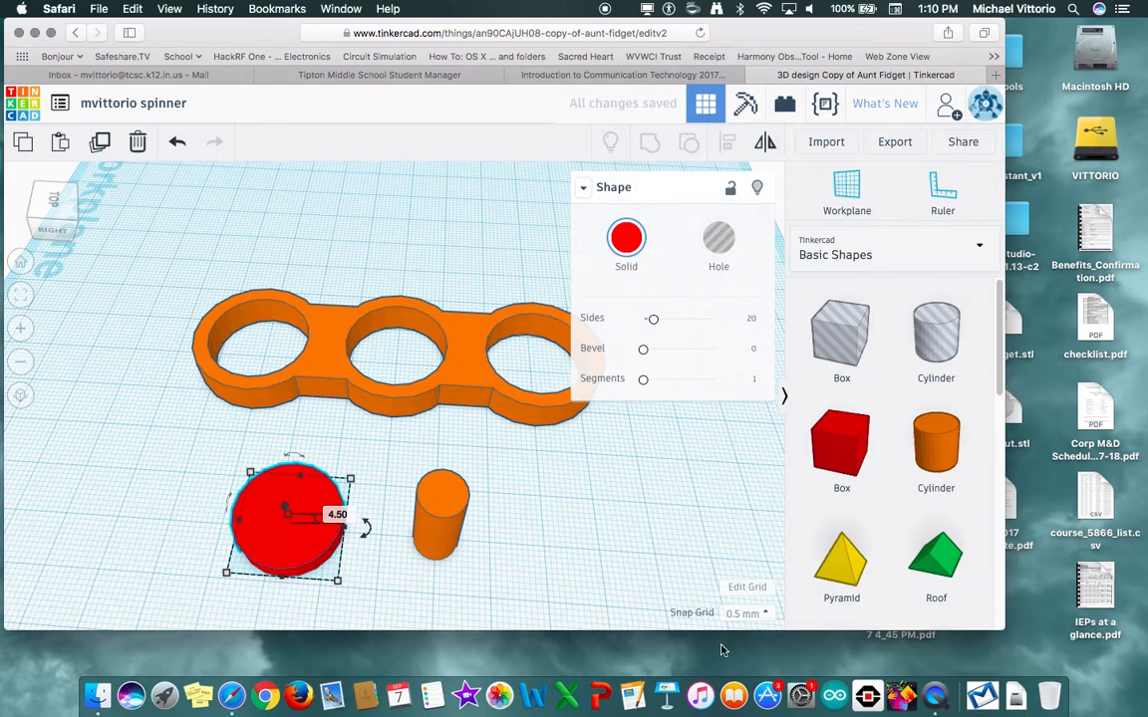
pyautogui.click(755, 615)
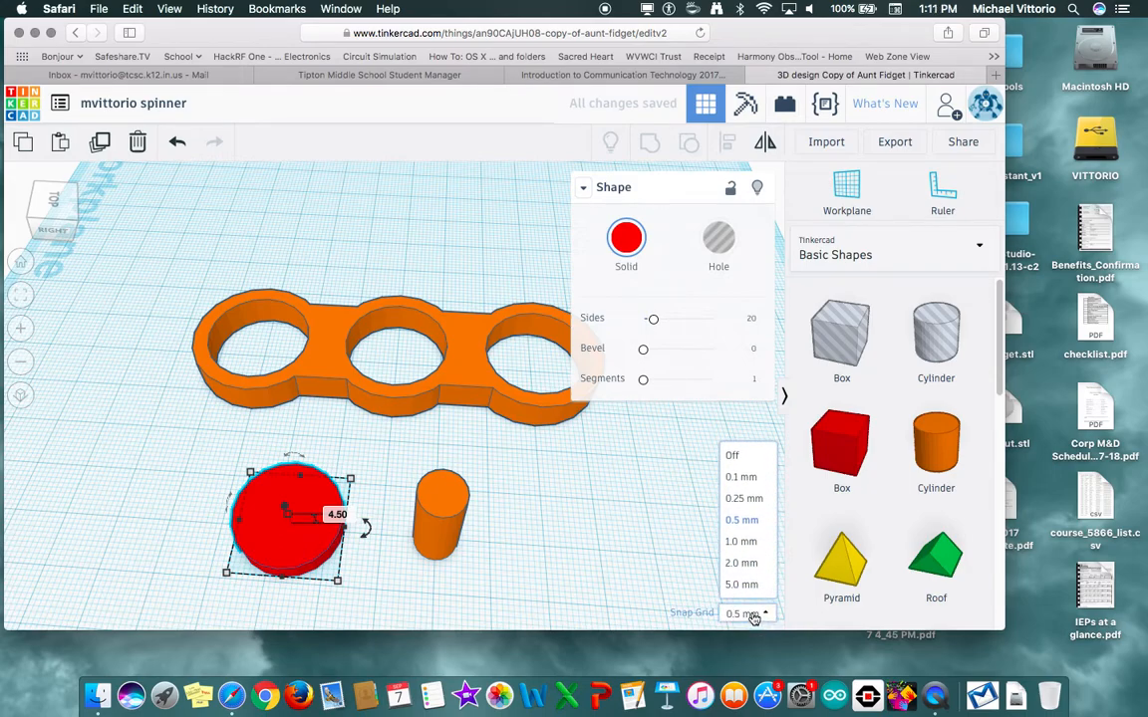
pyautogui.click(744, 557)
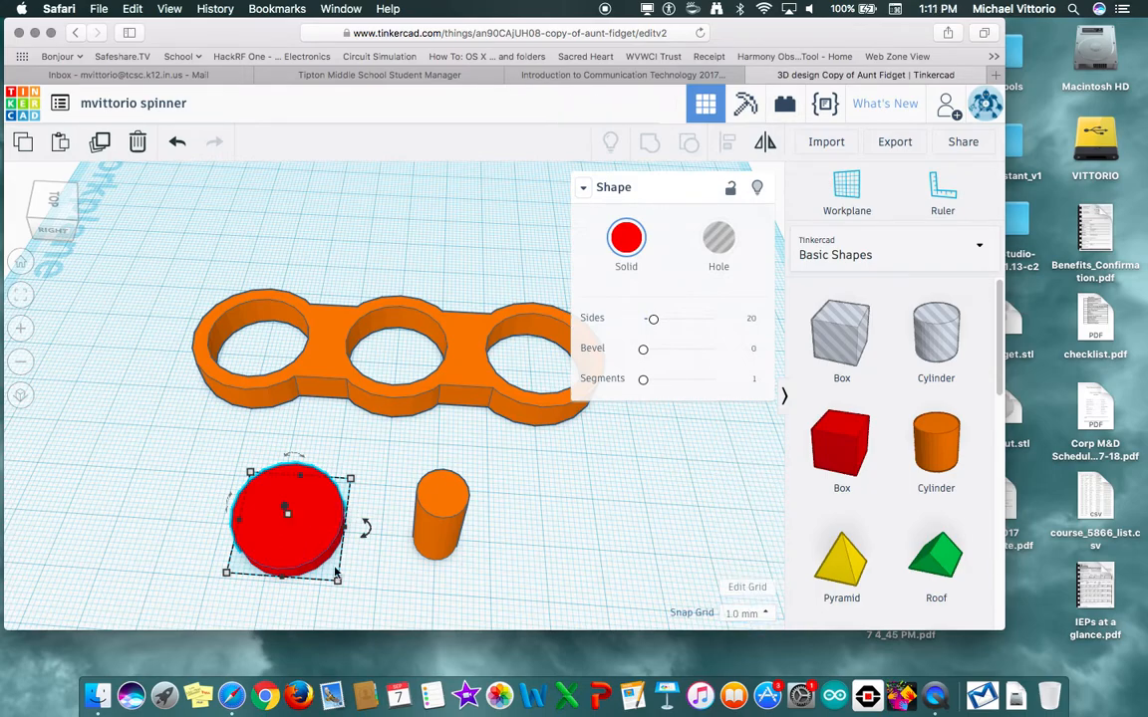
pyautogui.moveTo(288, 516)
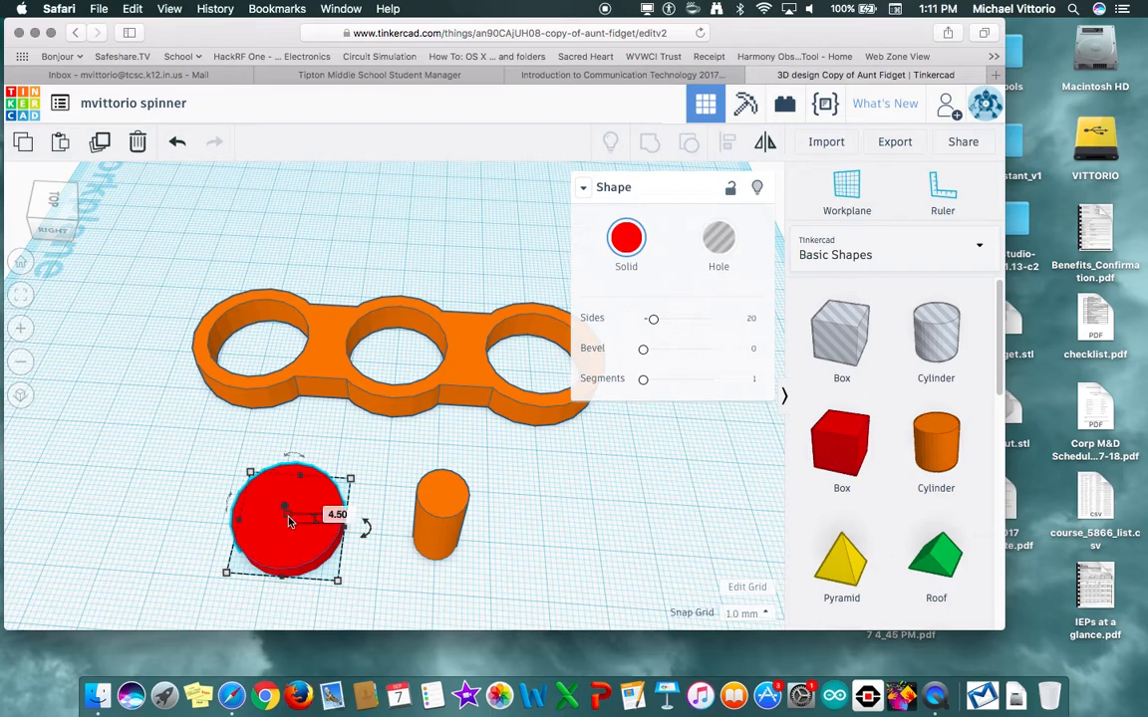
# Shrink the red disc to 12 mm in diameter and centre it around the base of the orange peg
pyautogui.moveTo(338, 582)
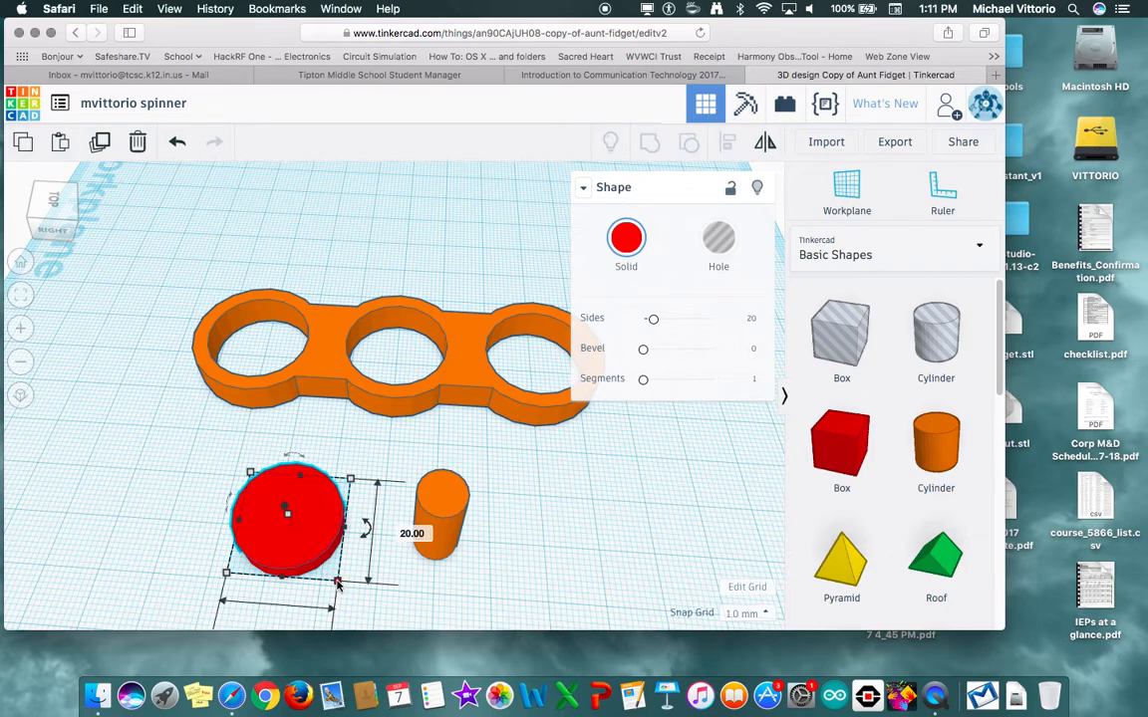
pyautogui.moveTo(338, 582); pyautogui.dragTo(458, 556)
pyautogui.scroll(2, 468, 572)
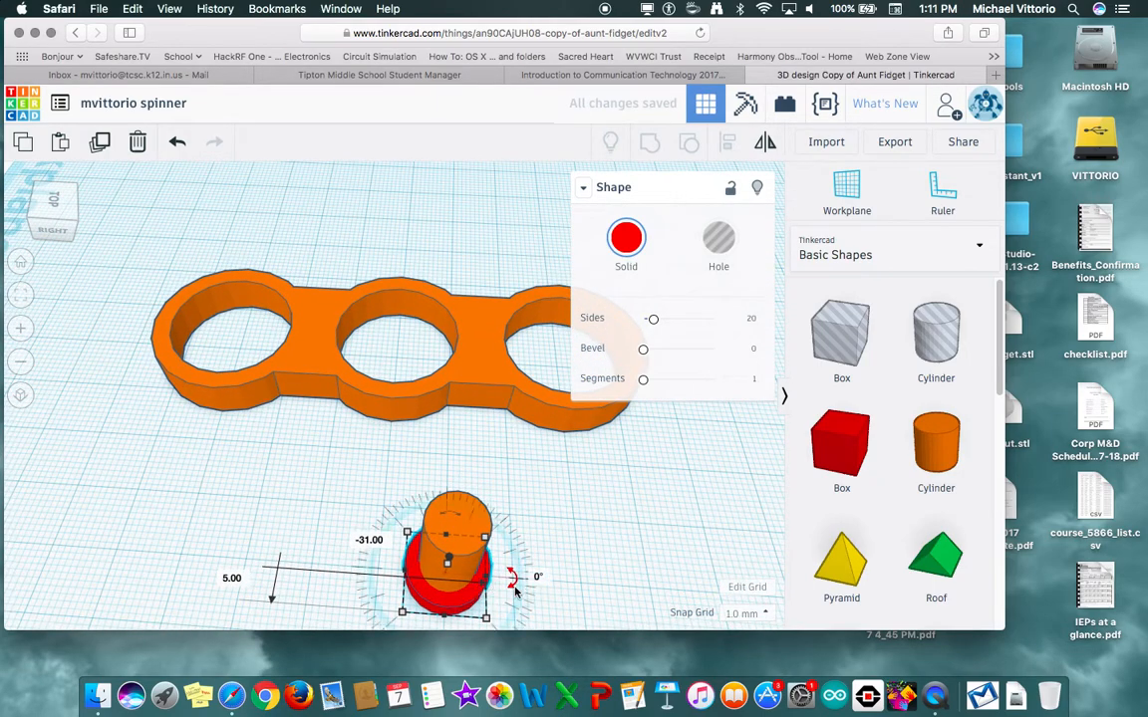
pyautogui.moveTo(546, 577); pyautogui.dragTo(546, 566, button='right')
pyautogui.scroll(-5, 546, 566)
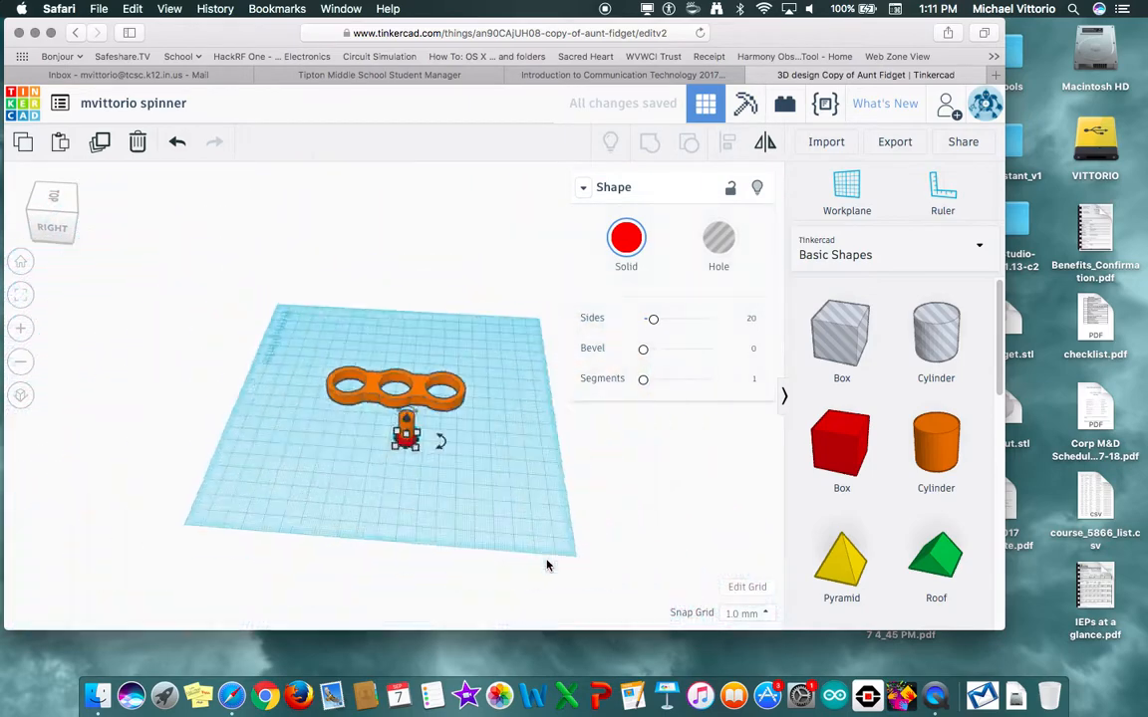
pyautogui.scroll(5, 543, 565)
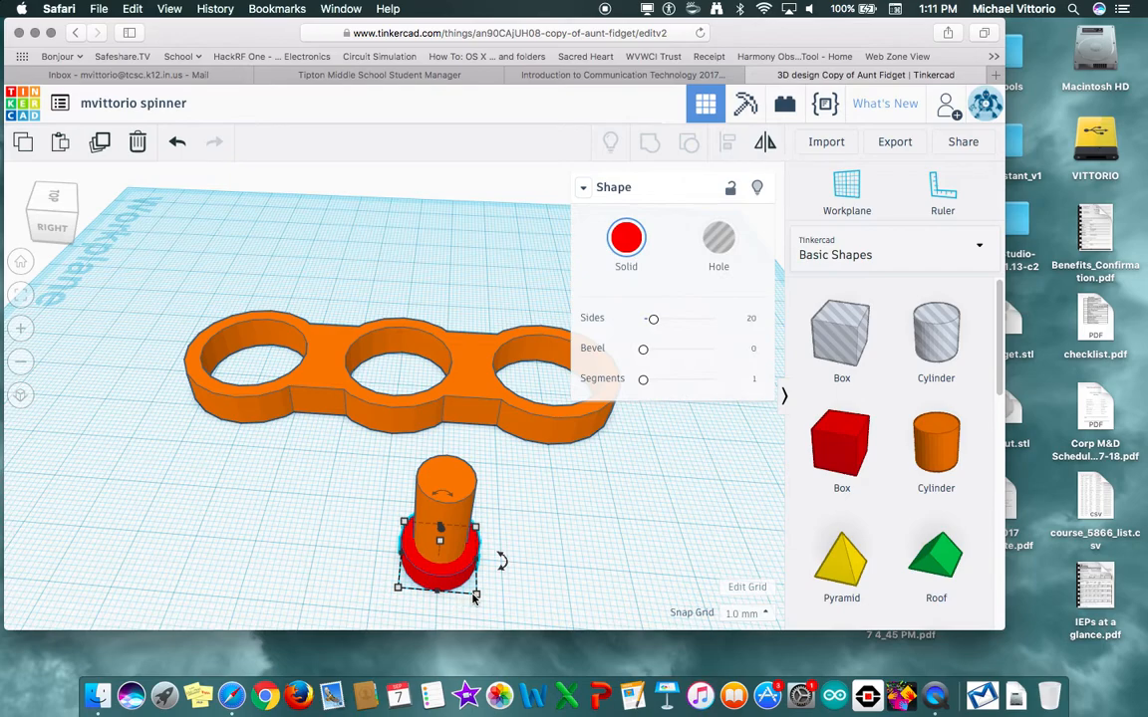
pyautogui.moveTo(538, 545); pyautogui.dragTo(361, 541, button='right')
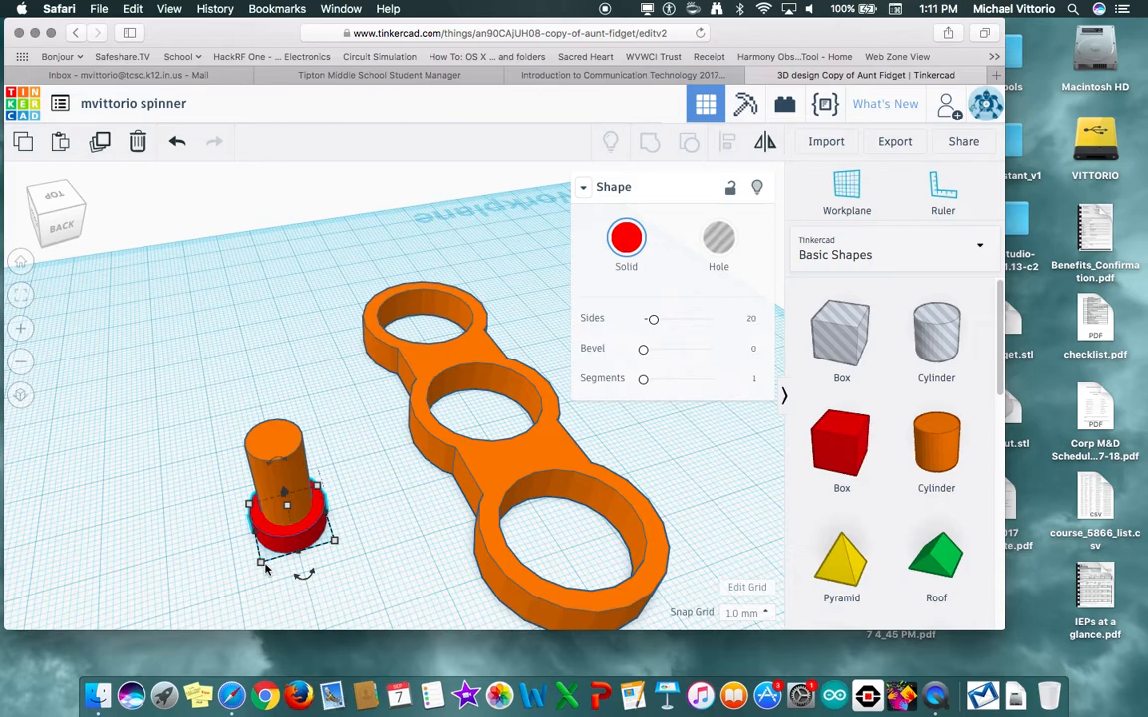
pyautogui.scroll(3, 301, 568)
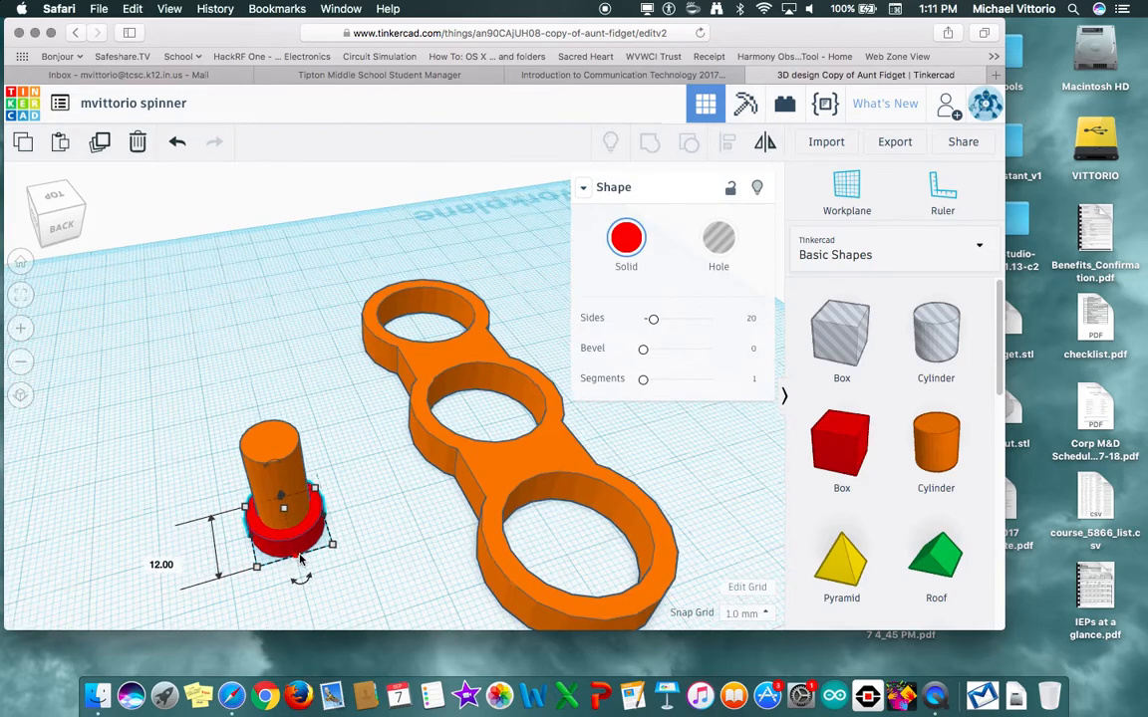
pyautogui.scroll(-2, 281, 601)
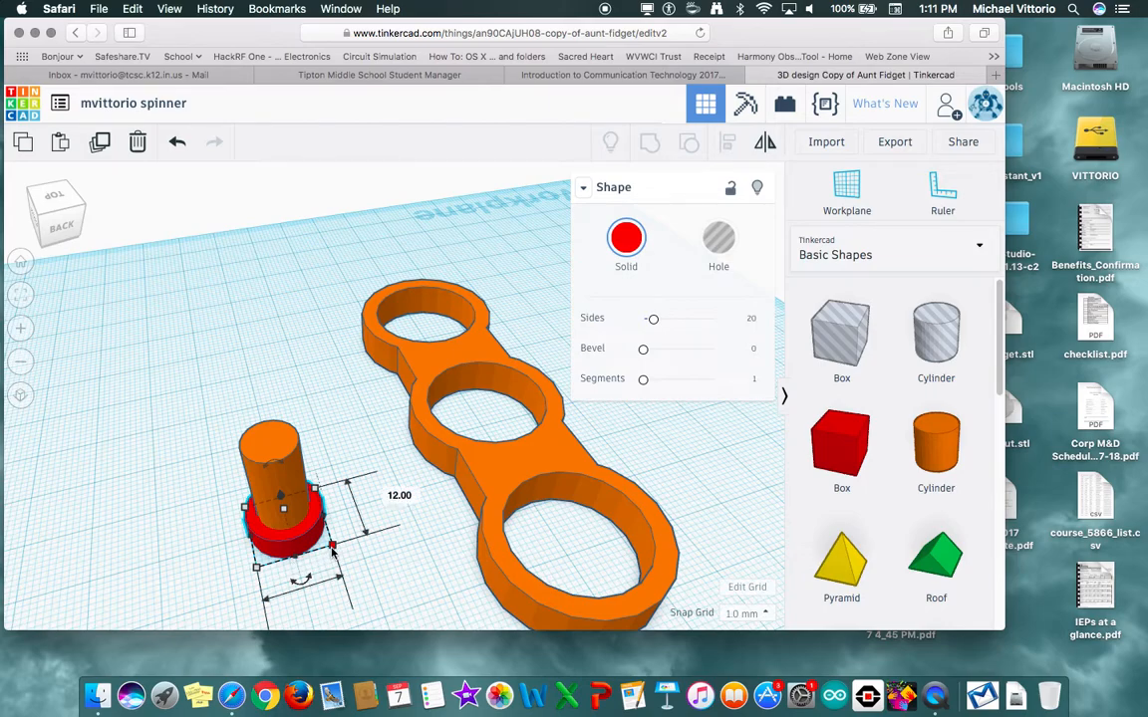
pyautogui.moveTo(295, 578); pyautogui.dragTo(400, 540, button='right')
pyautogui.moveTo(441, 540)
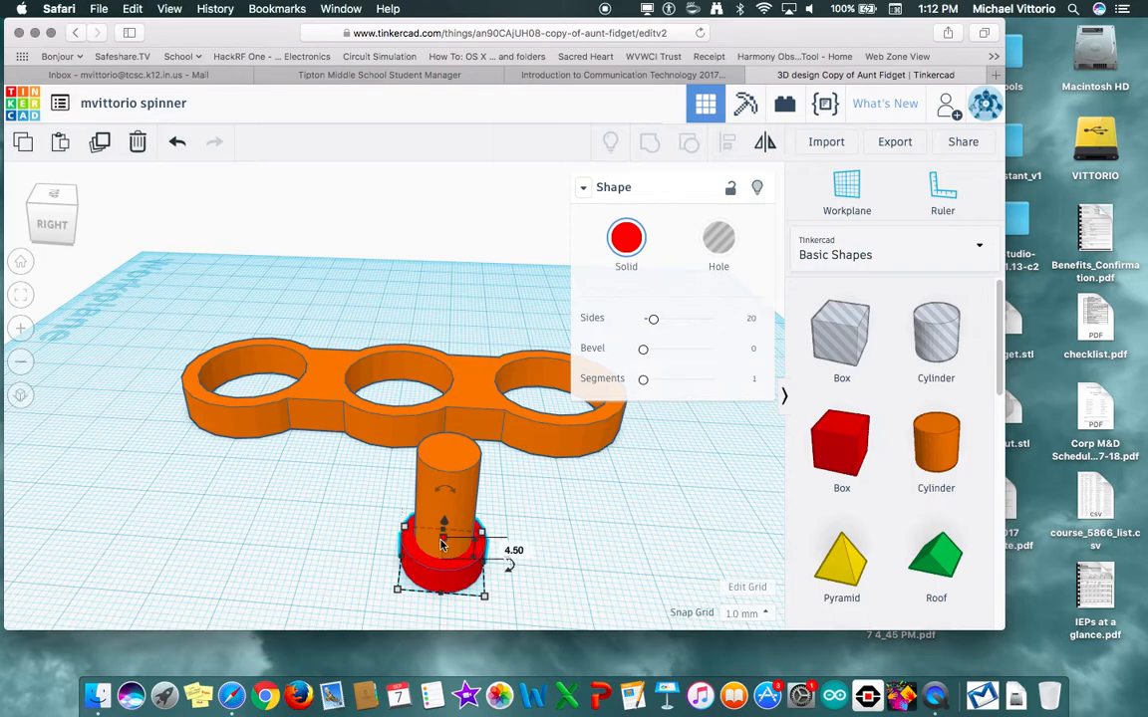
# Lower the orange peg standing in the red disc to a height of 8 mm
pyautogui.click(451, 457)
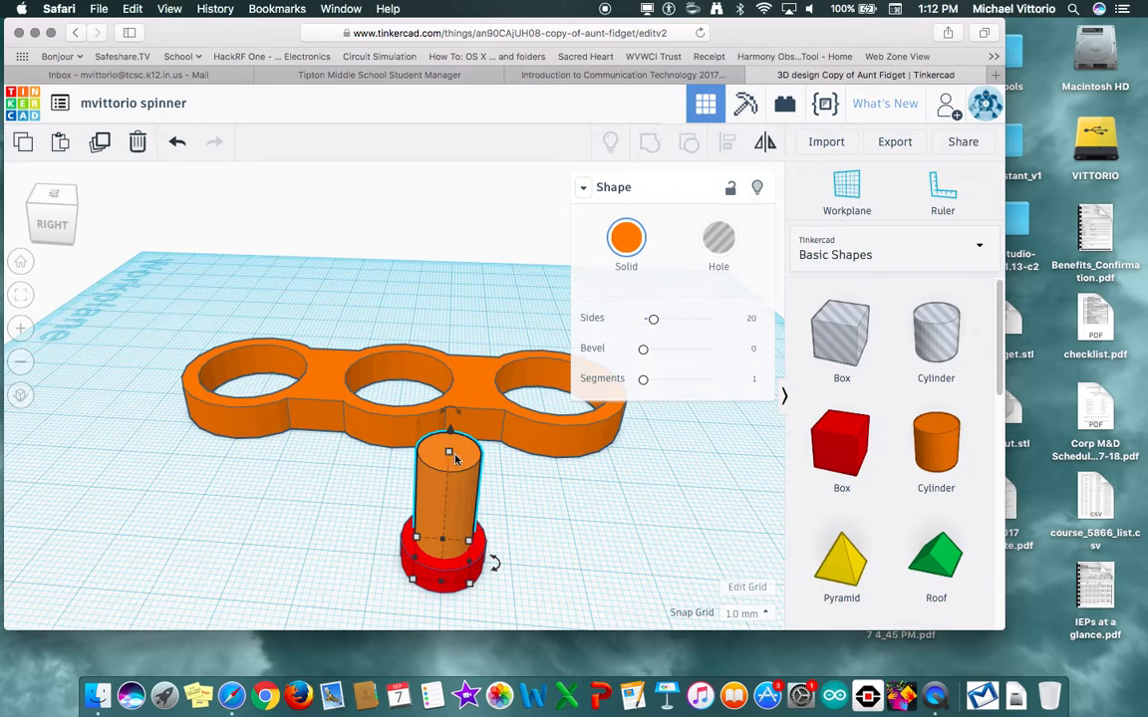
pyautogui.click(519, 480)
pyautogui.click(454, 467)
pyautogui.moveTo(448, 457); pyautogui.dragTo(446, 519)
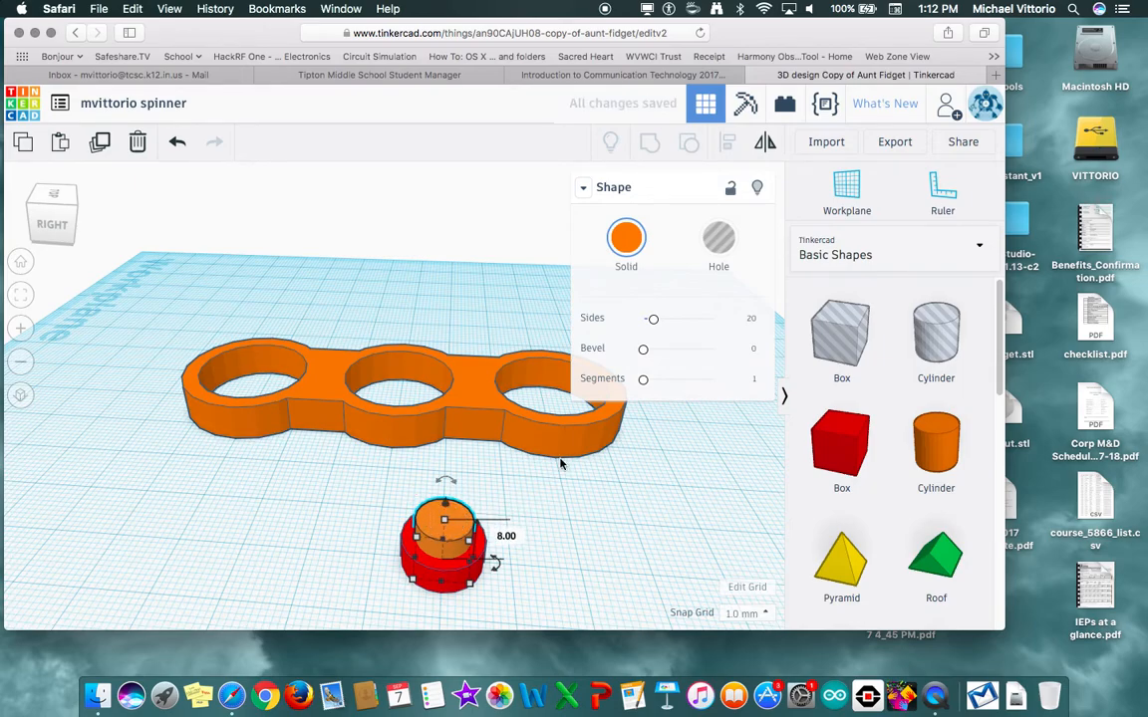
# Give the orange peg a bevel of 0.5
pyautogui.click(645, 356)
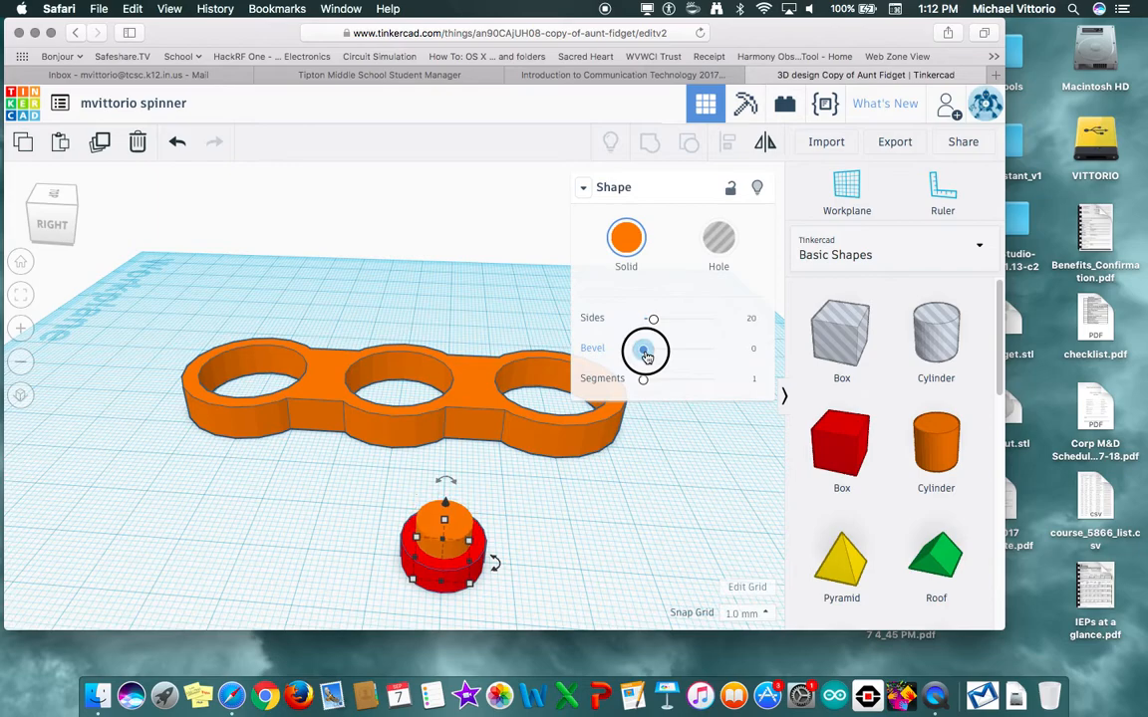
pyautogui.moveTo(646, 356)
pyautogui.mouseDown()
pyautogui.moveTo(694, 346)
pyautogui.moveTo(643, 346)
pyautogui.mouseUp()
pyautogui.moveTo(641, 346); pyautogui.dragTo(649, 347)
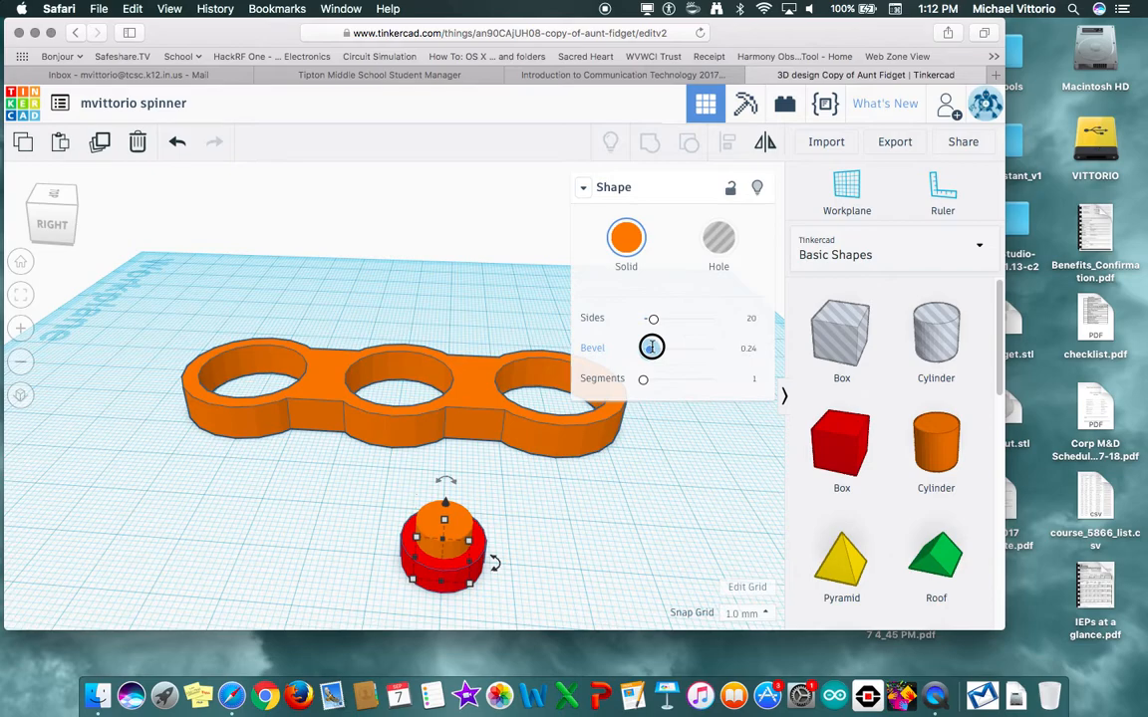
pyautogui.moveTo(650, 346); pyautogui.dragTo(659, 347)
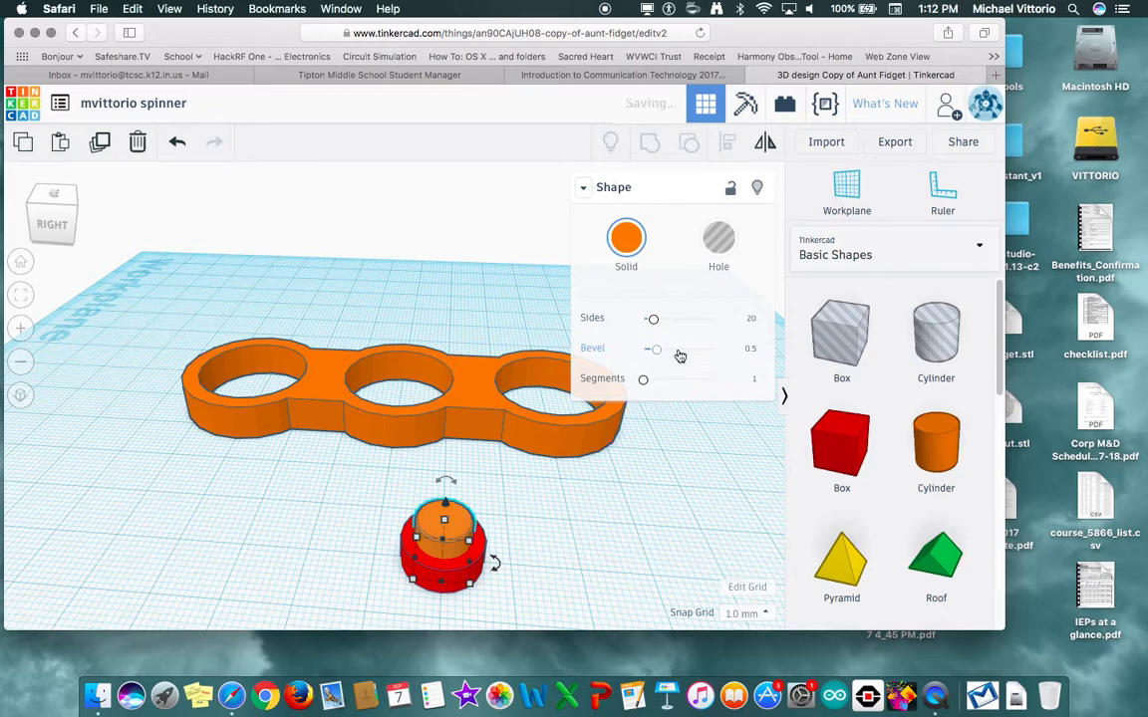
pyautogui.click(750, 349)
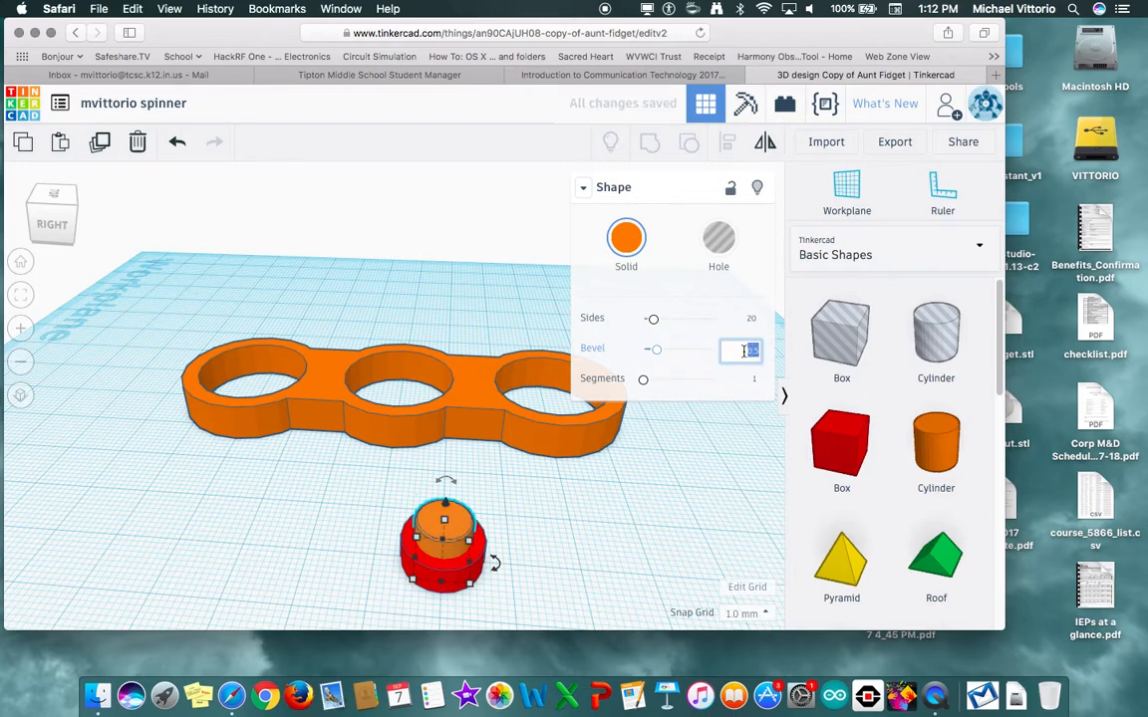
pyautogui.press('BackSpace')
pyautogui.press('Return')
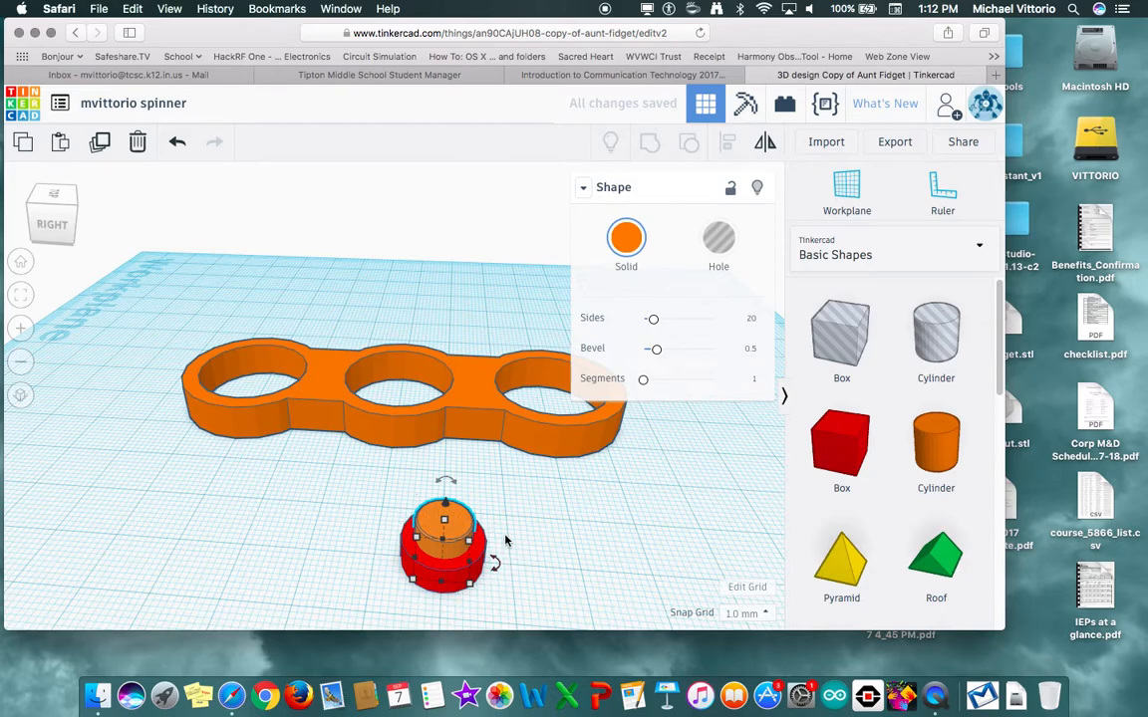
# Add another solid orange cylinder on the workplane beside the red disc and its peg
pyautogui.scroll(-3, 478, 533)
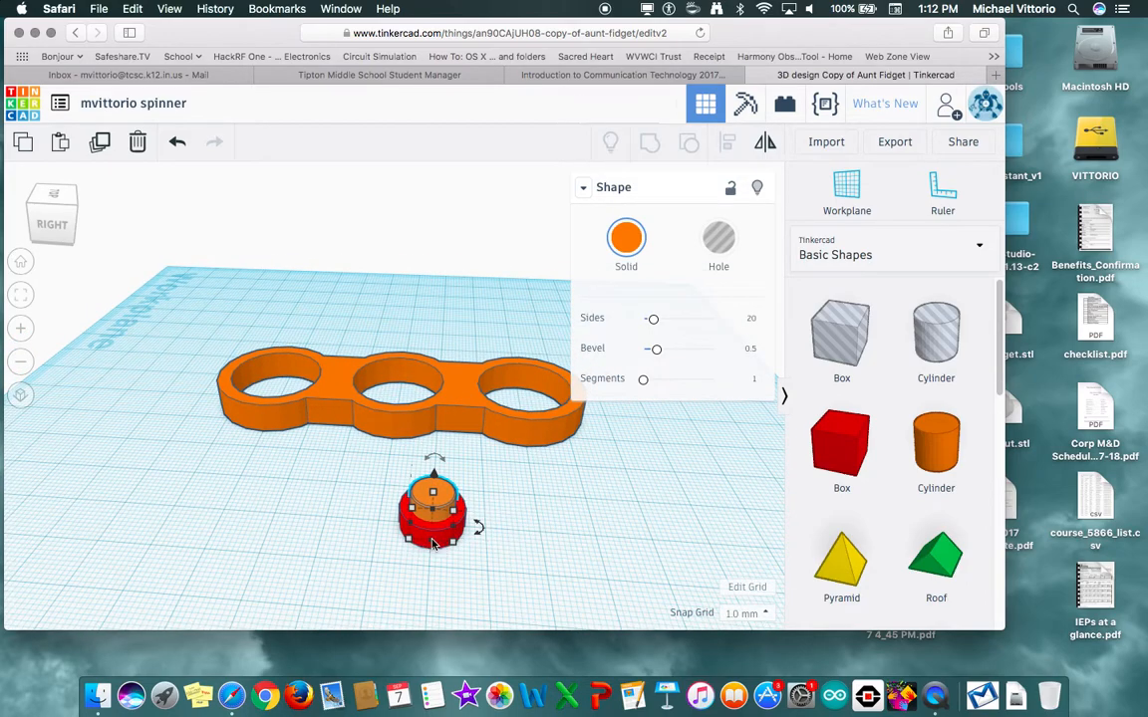
pyautogui.moveTo(936, 444); pyautogui.dragTo(254, 479)
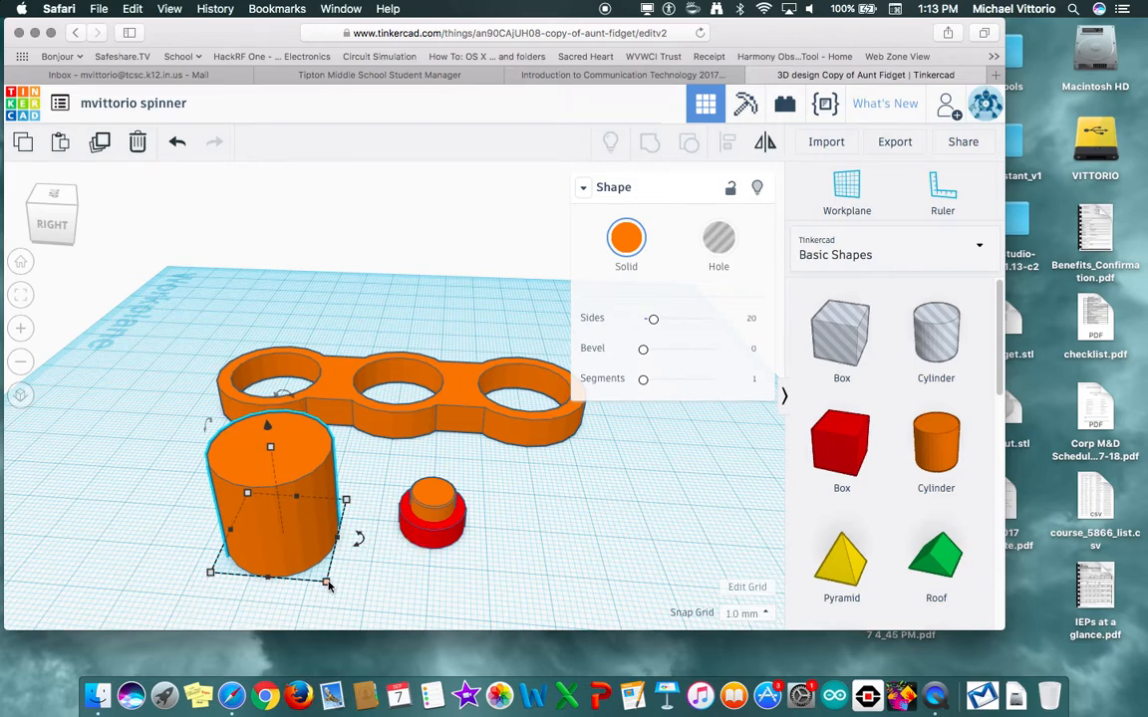
# Enlarge the new orange cylinder's base to 22 mm and lower its height to 4 mm
pyautogui.moveTo(329, 586)
pyautogui.mouseDown()
pyautogui.moveTo(323, 573)
pyautogui.moveTo(344, 581)
pyautogui.moveTo(338, 593)
pyautogui.mouseUp()
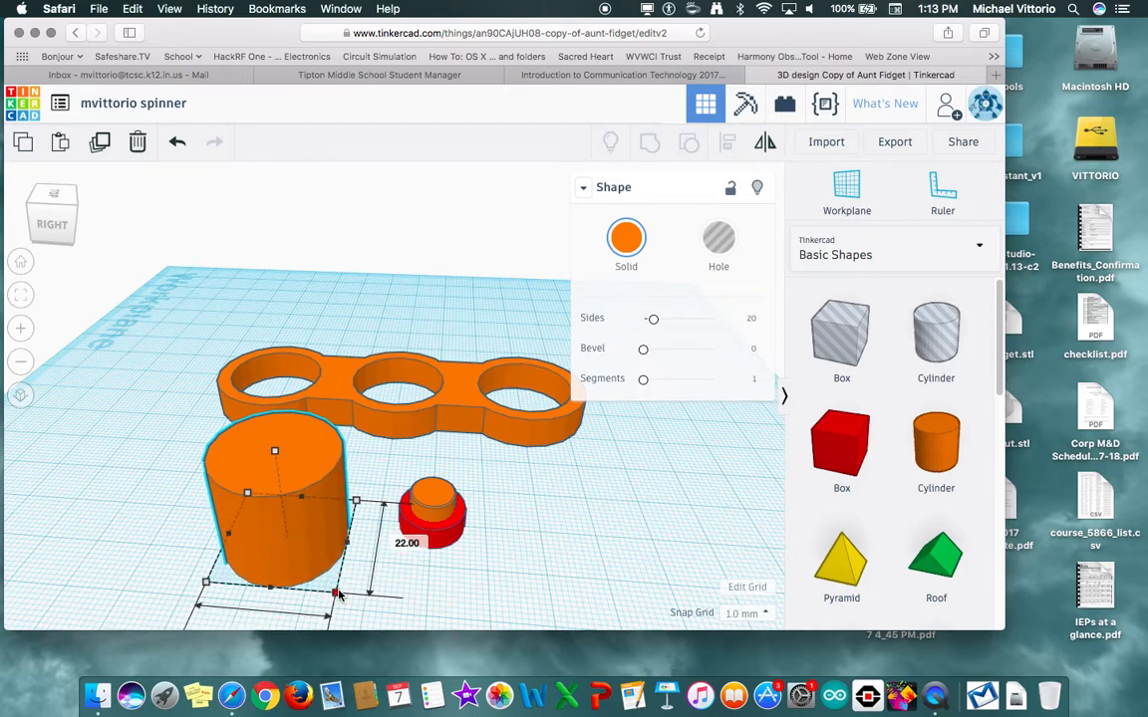
pyautogui.moveTo(276, 455); pyautogui.dragTo(286, 505)
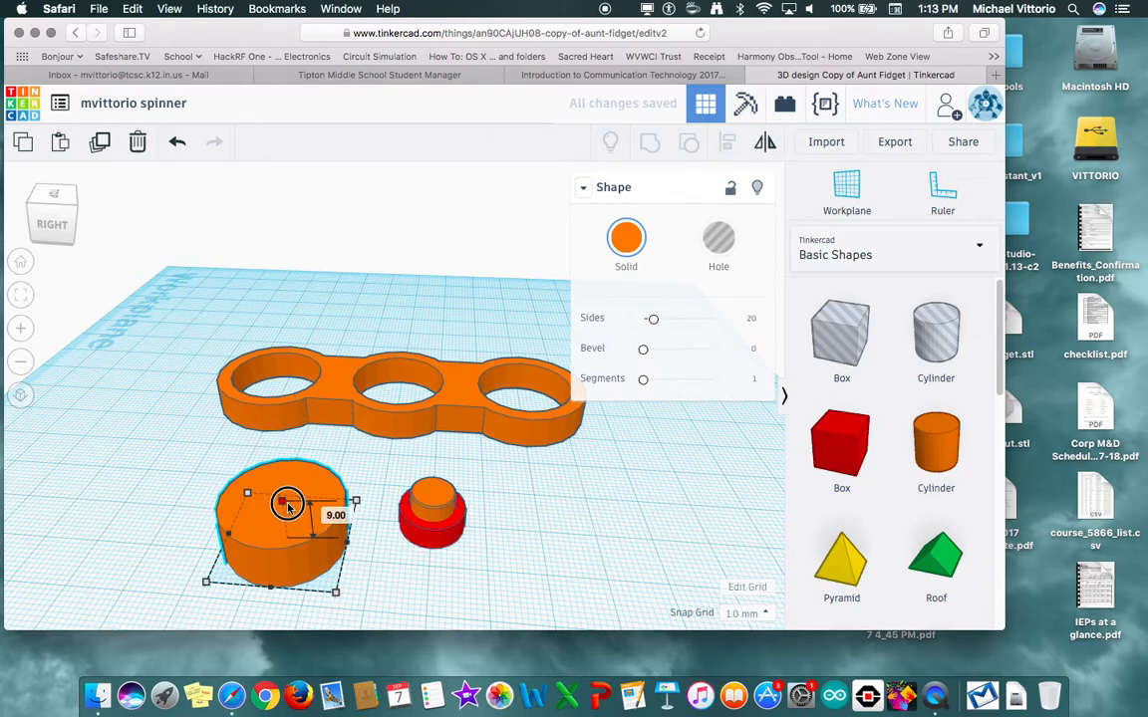
pyautogui.moveTo(287, 505)
pyautogui.mouseDown()
pyautogui.moveTo(295, 539)
pyautogui.moveTo(295, 525)
pyautogui.mouseUp()
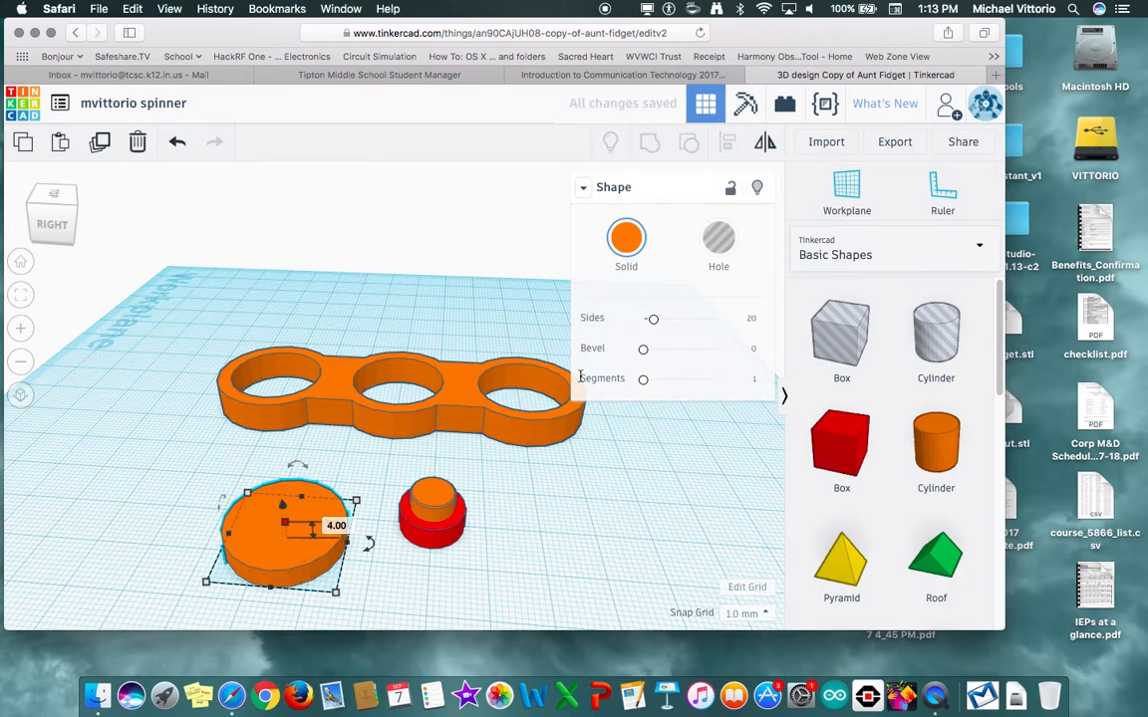
# Give the flattened 22 mm orange cylinder a bevel of 0.5
pyautogui.click(644, 350)
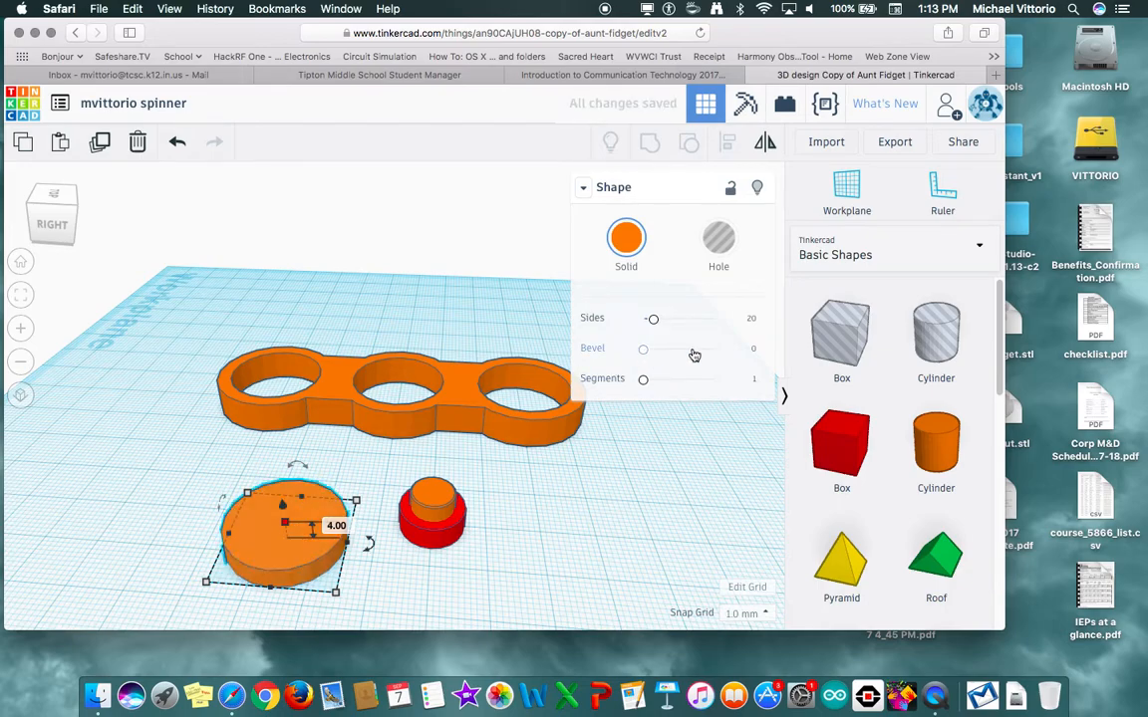
pyautogui.click(752, 349)
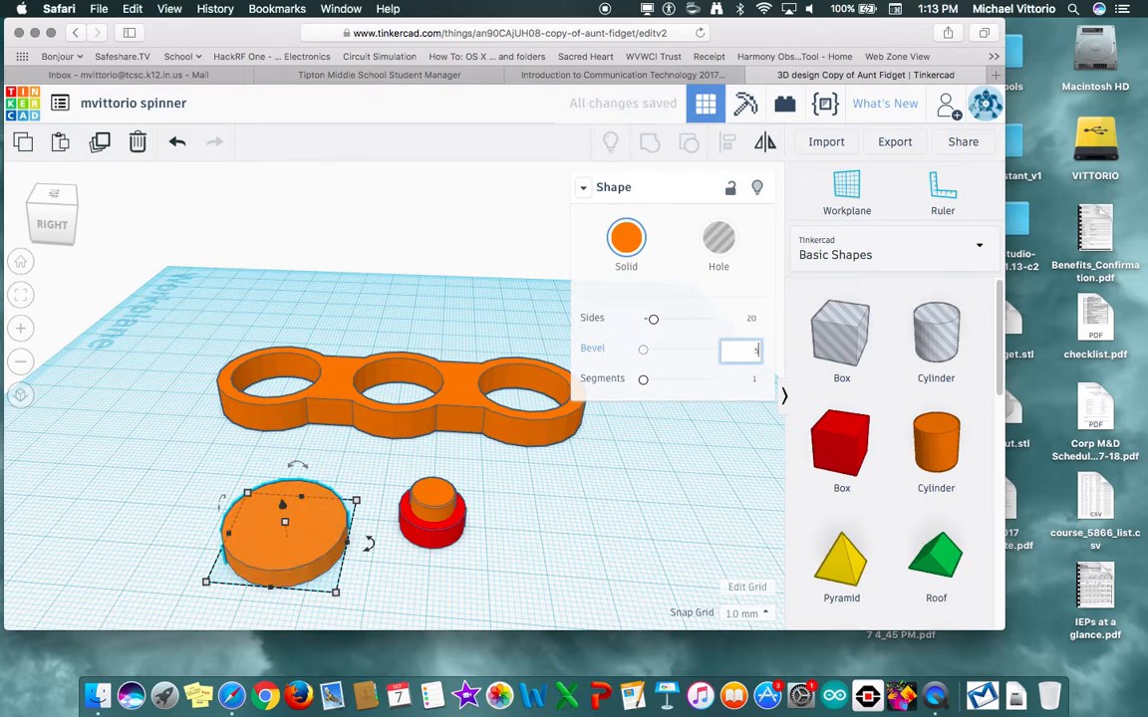
pyautogui.write('.5')
pyautogui.press('Return')
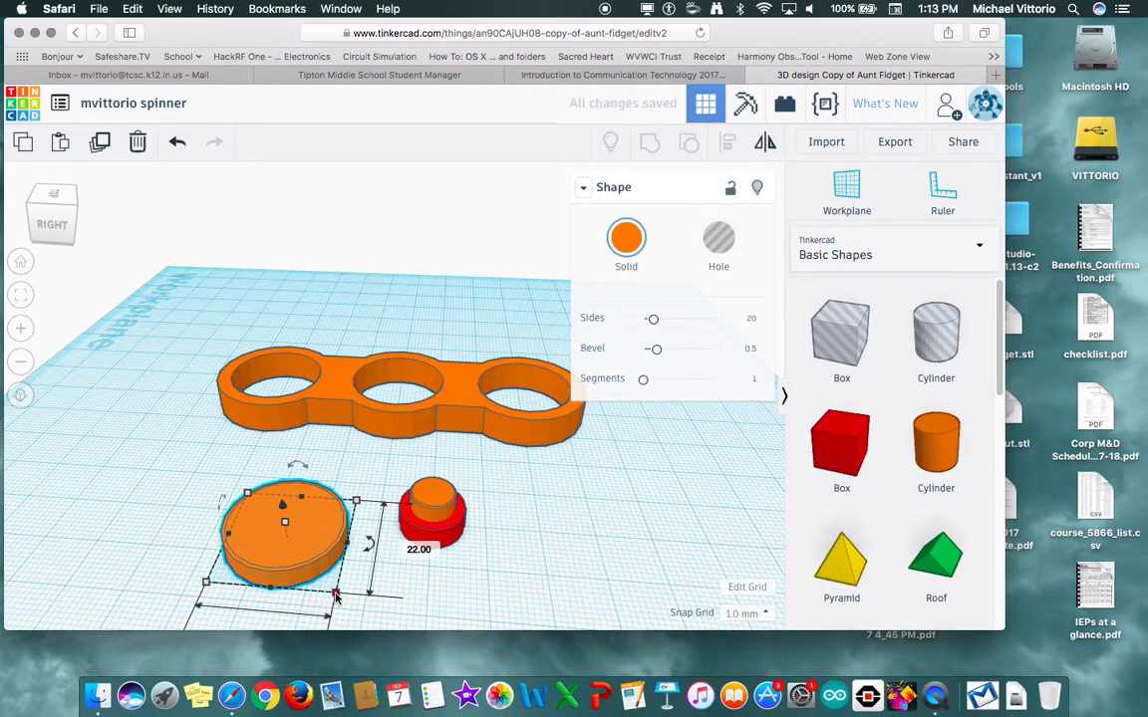
# Move the bevelled 22 mm orange disc under the red disc and peg, centring it around them
pyautogui.moveTo(329, 546); pyautogui.dragTo(472, 538)
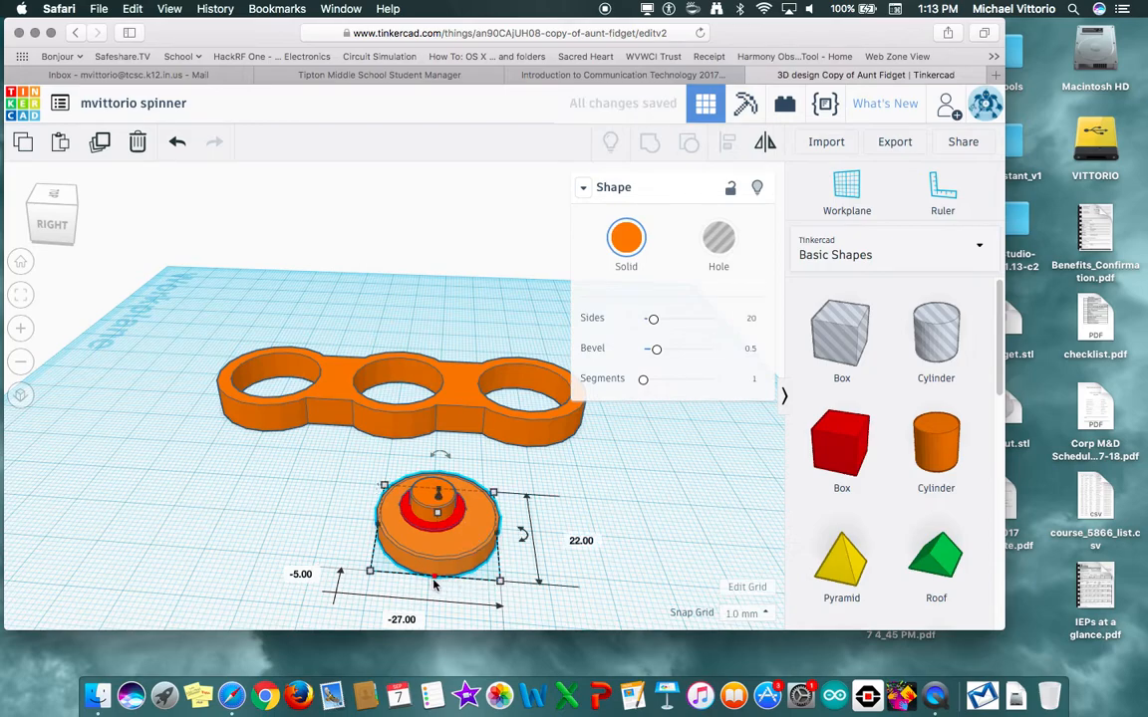
pyautogui.moveTo(451, 548); pyautogui.dragTo(450, 557)
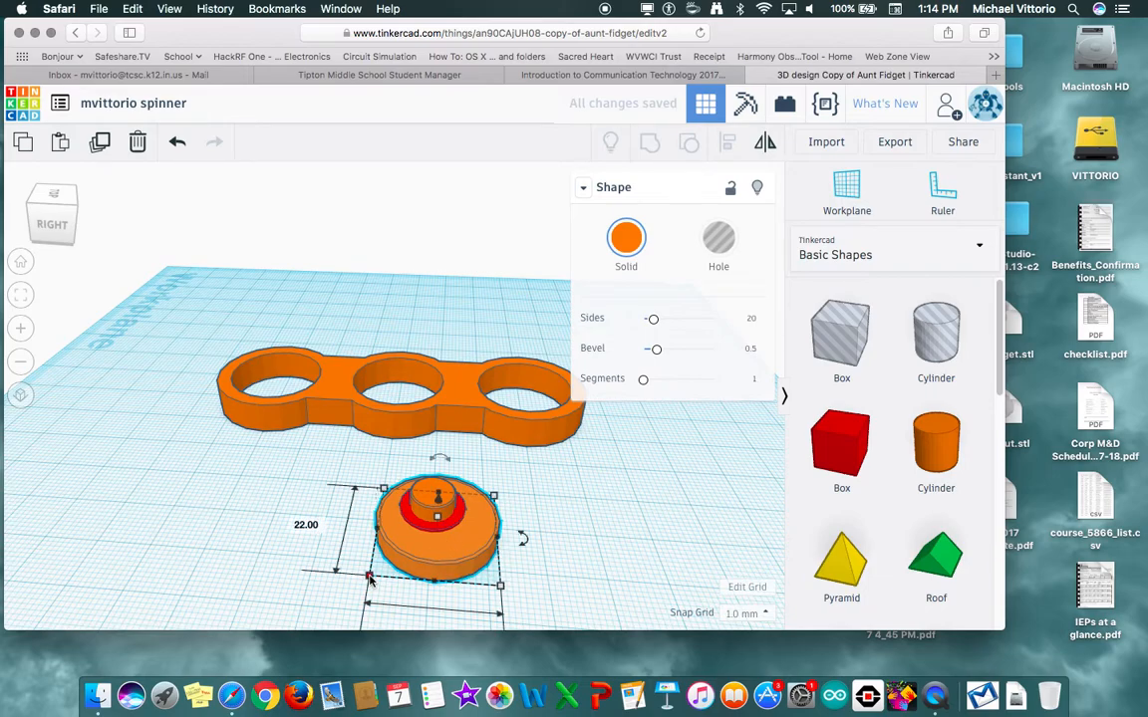
pyautogui.scroll(-4, 367, 579)
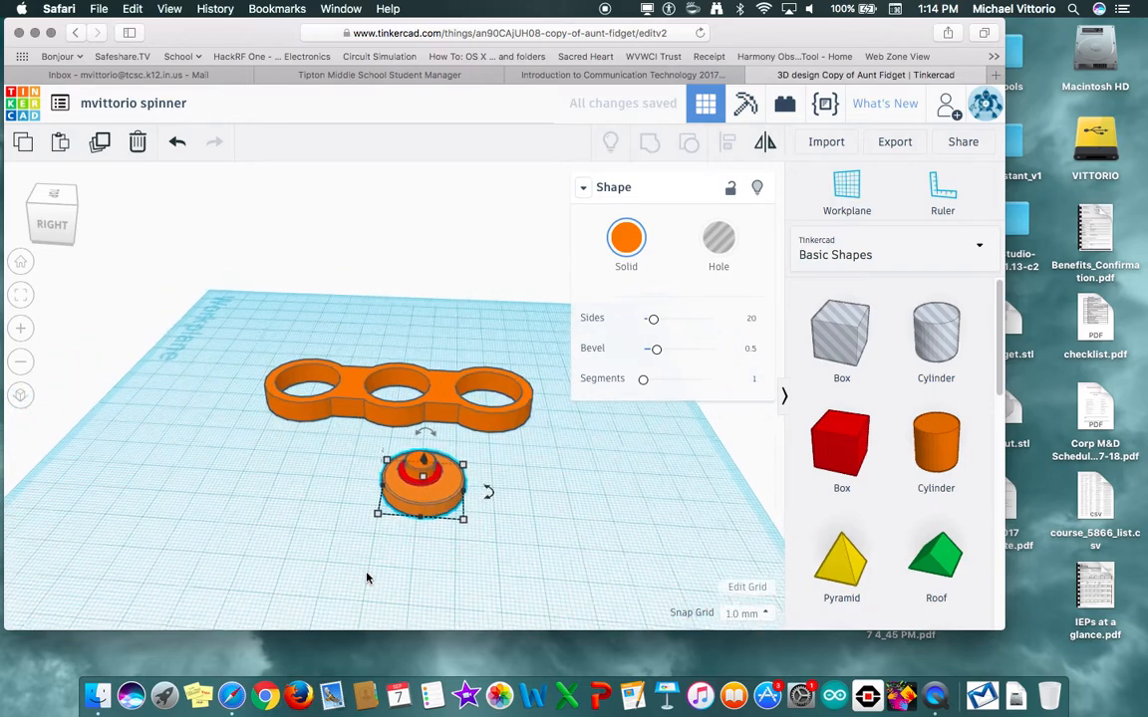
pyautogui.scroll(3, 367, 578)
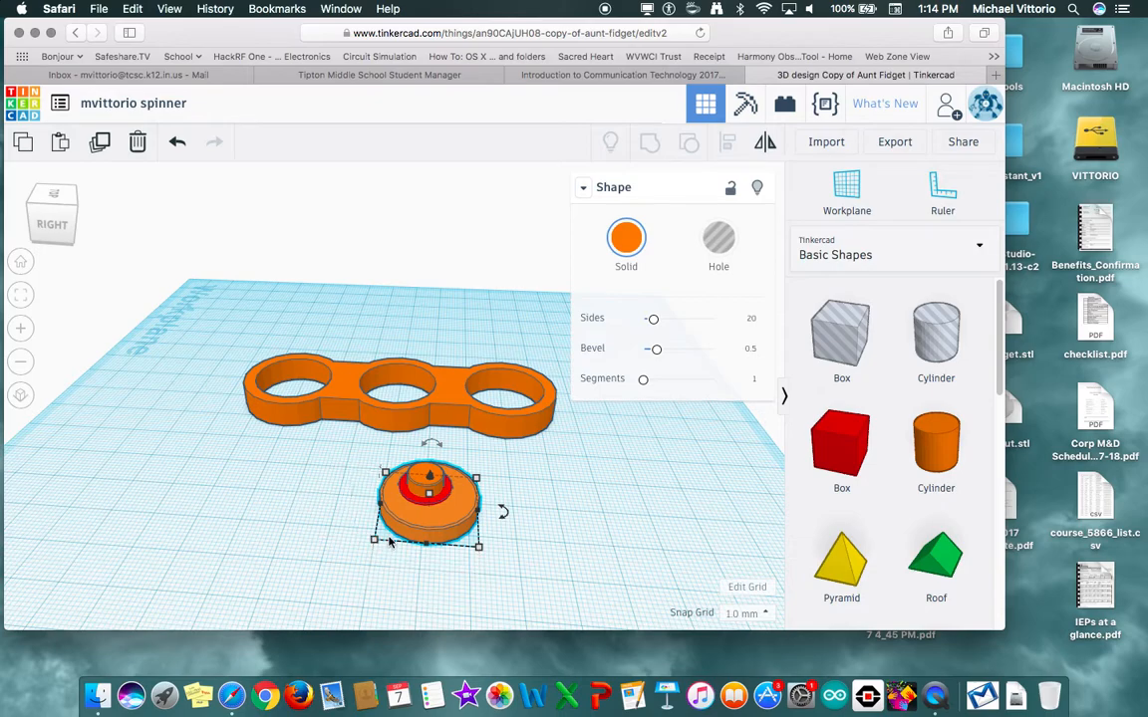
pyautogui.scroll(3, 404, 523)
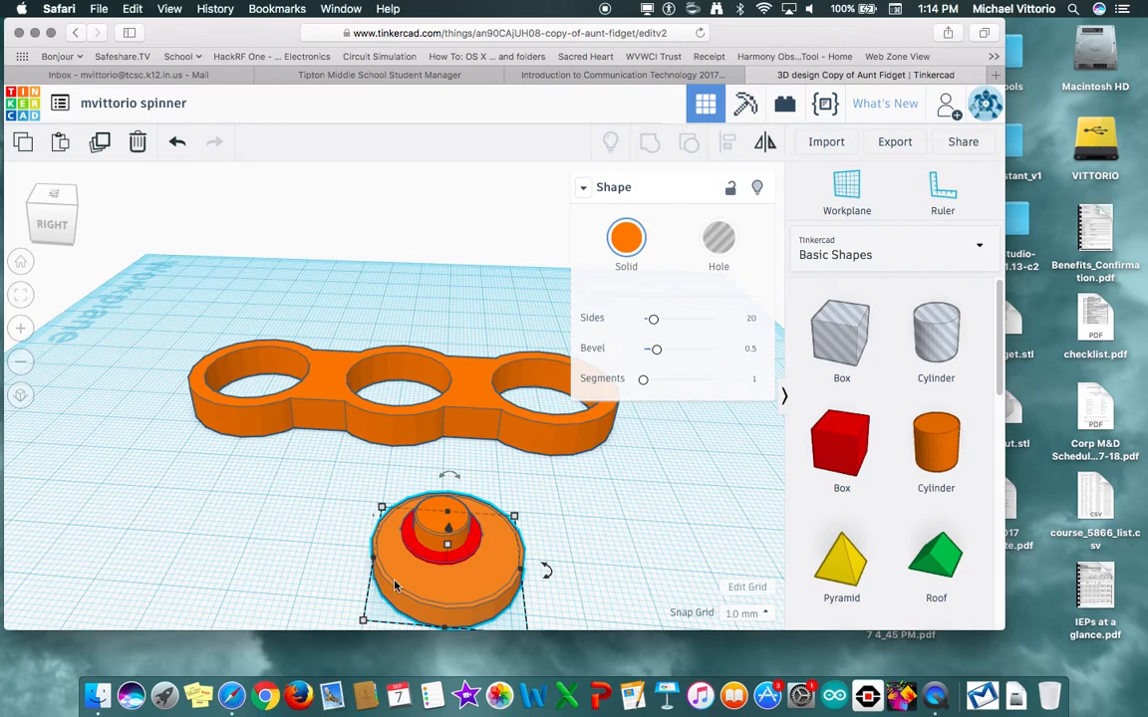
pyautogui.moveTo(409, 595); pyautogui.dragTo(403, 588)
pyautogui.moveTo(581, 544); pyautogui.dragTo(418, 546, button='right')
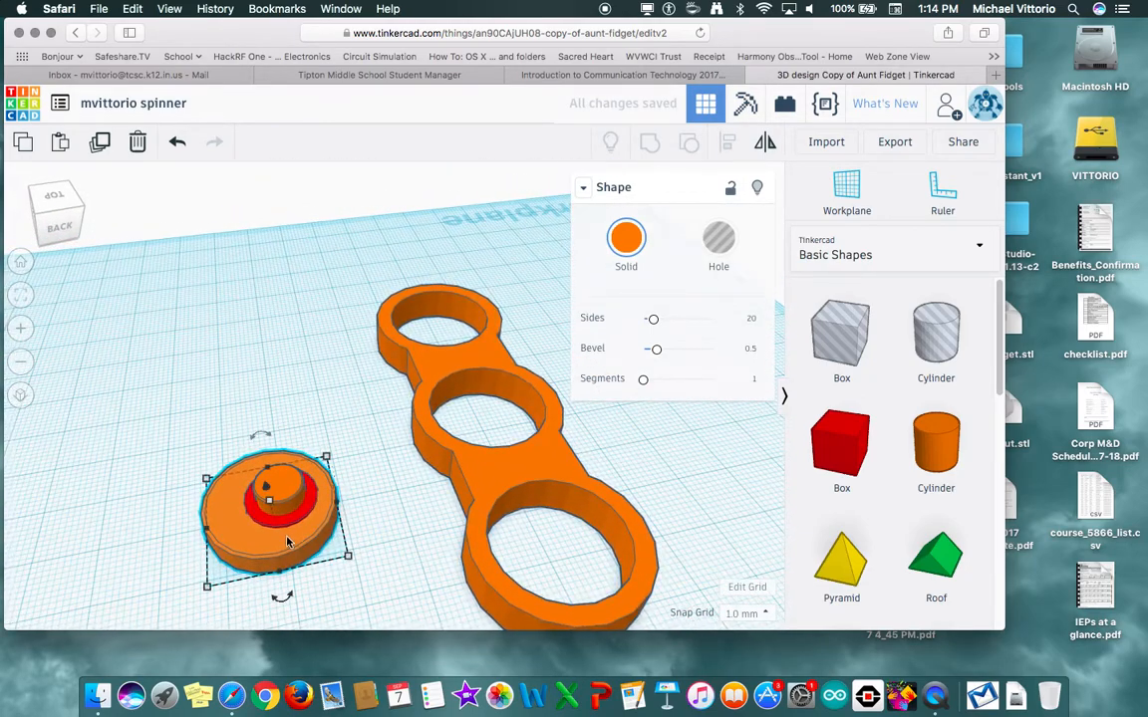
pyautogui.moveTo(291, 538); pyautogui.dragTo(299, 539)
pyautogui.scroll(5, 351, 546)
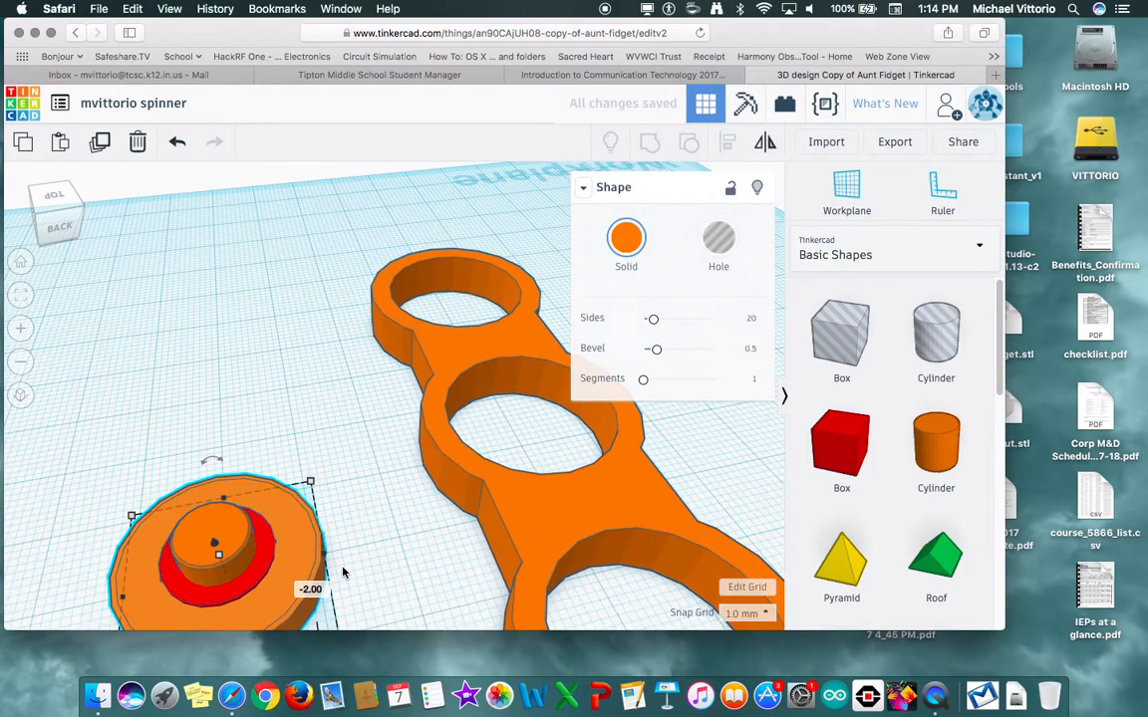
pyautogui.scroll(-3, 334, 608)
pyautogui.scroll(-3, 348, 596)
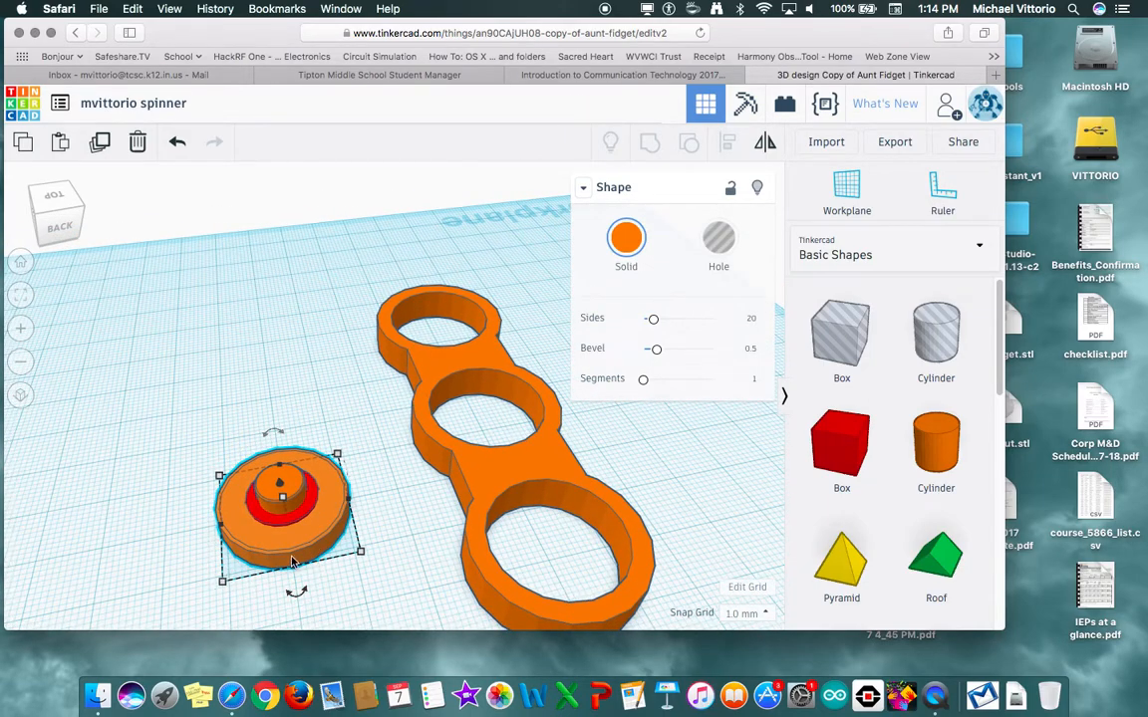
pyautogui.moveTo(179, 421); pyautogui.dragTo(357, 367, button='right')
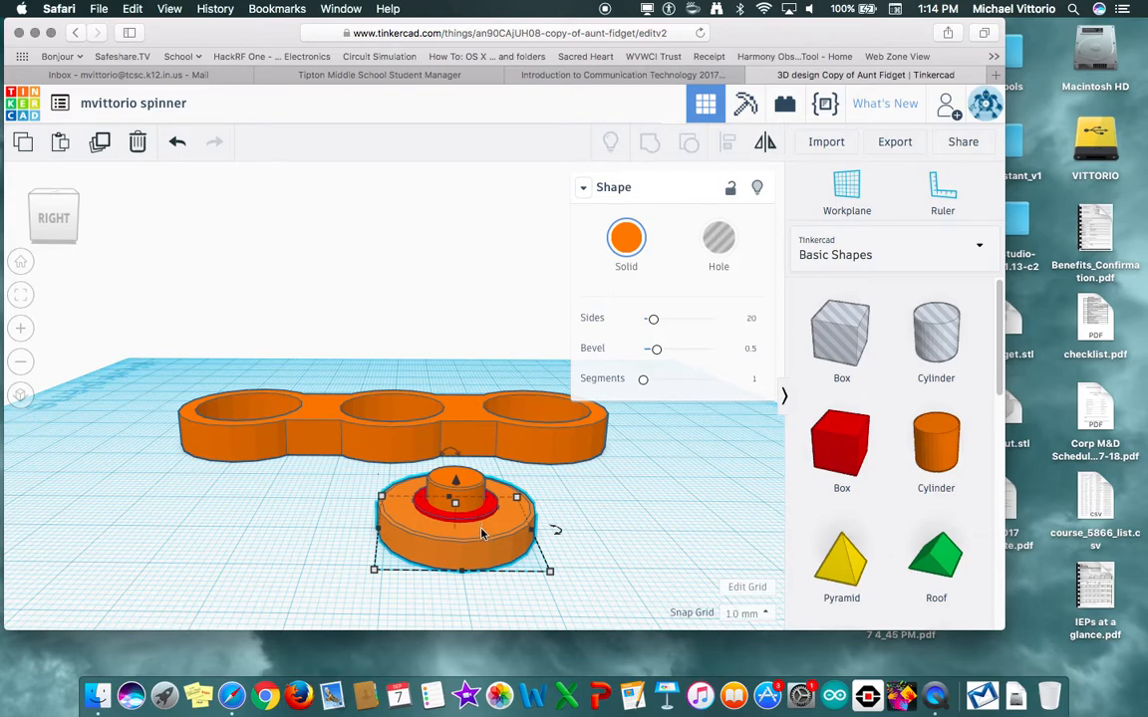
# Group the peg, the red disc and the 22 mm orange disc into one cap
pyautogui.moveTo(309, 470); pyautogui.dragTo(306, 510, button='right')
pyautogui.moveTo(332, 460); pyautogui.dragTo(563, 582)
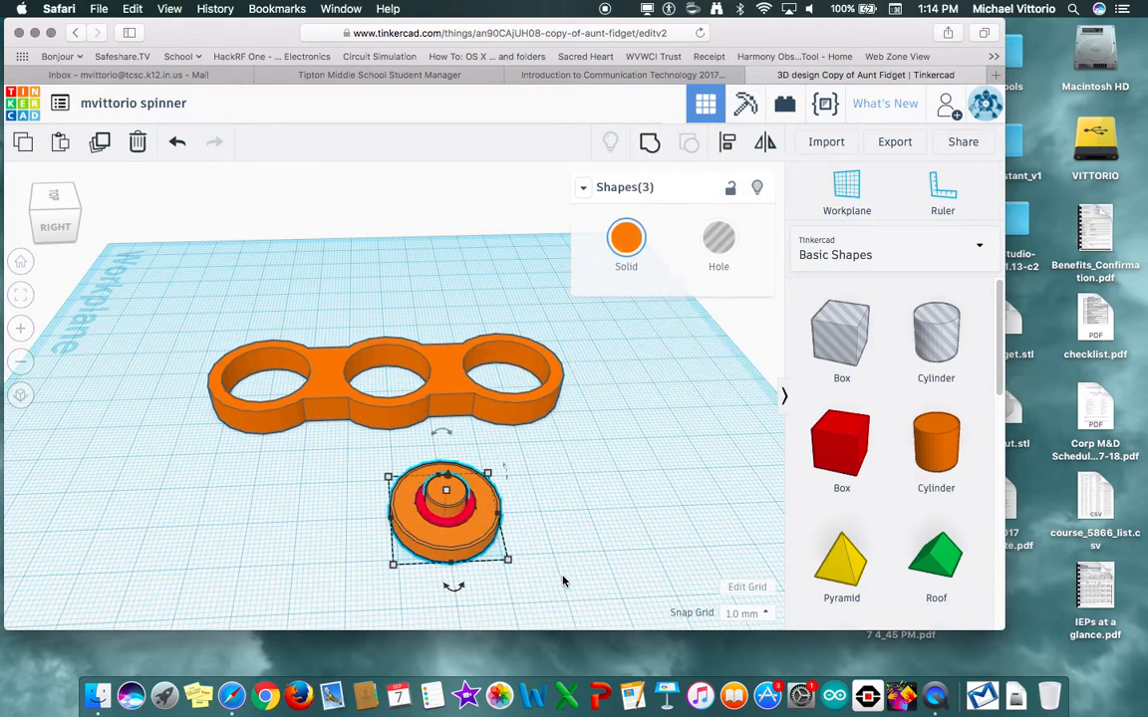
pyautogui.click(649, 142)
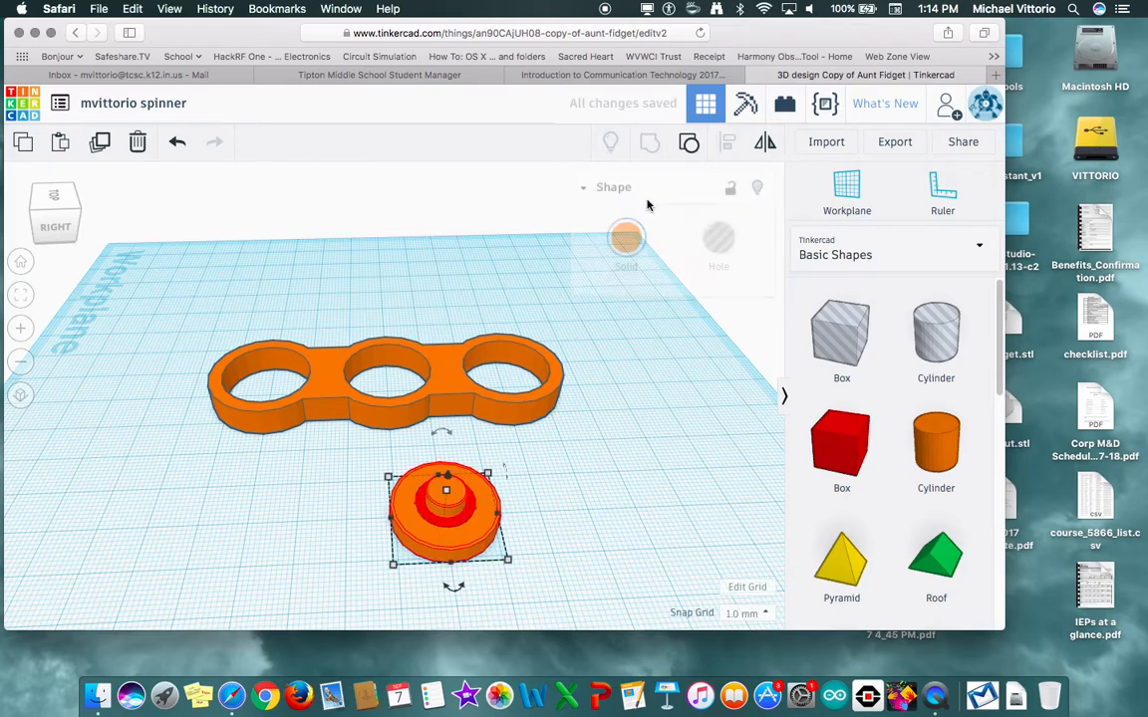
pyautogui.click(315, 498)
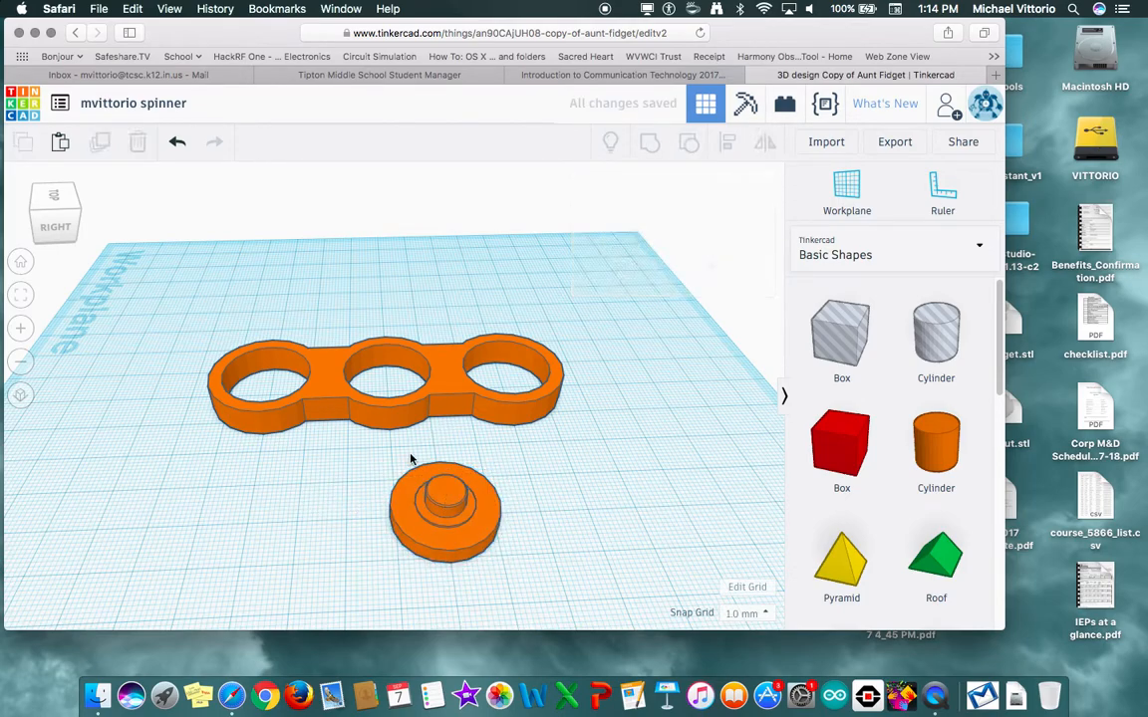
# Duplicate the finished cap and place the copy beside the original, in front of the spinner body
pyautogui.click(432, 498)
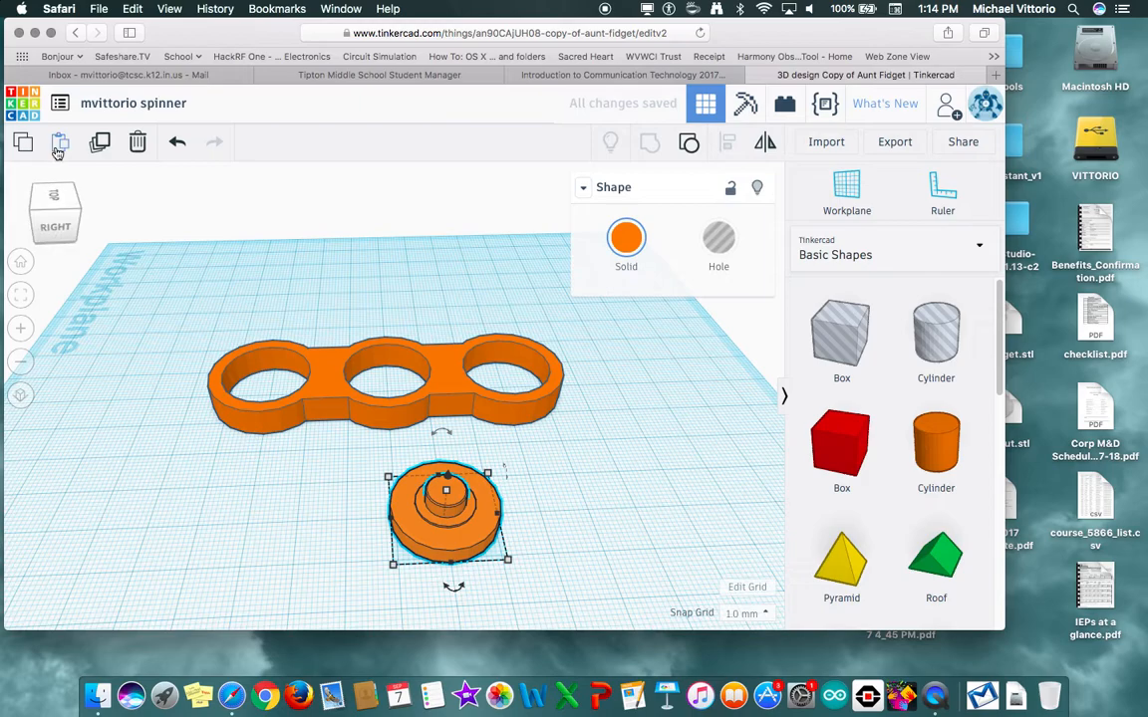
pyautogui.click(98, 143)
pyautogui.moveTo(454, 512); pyautogui.dragTo(320, 522)
pyautogui.click(619, 463)
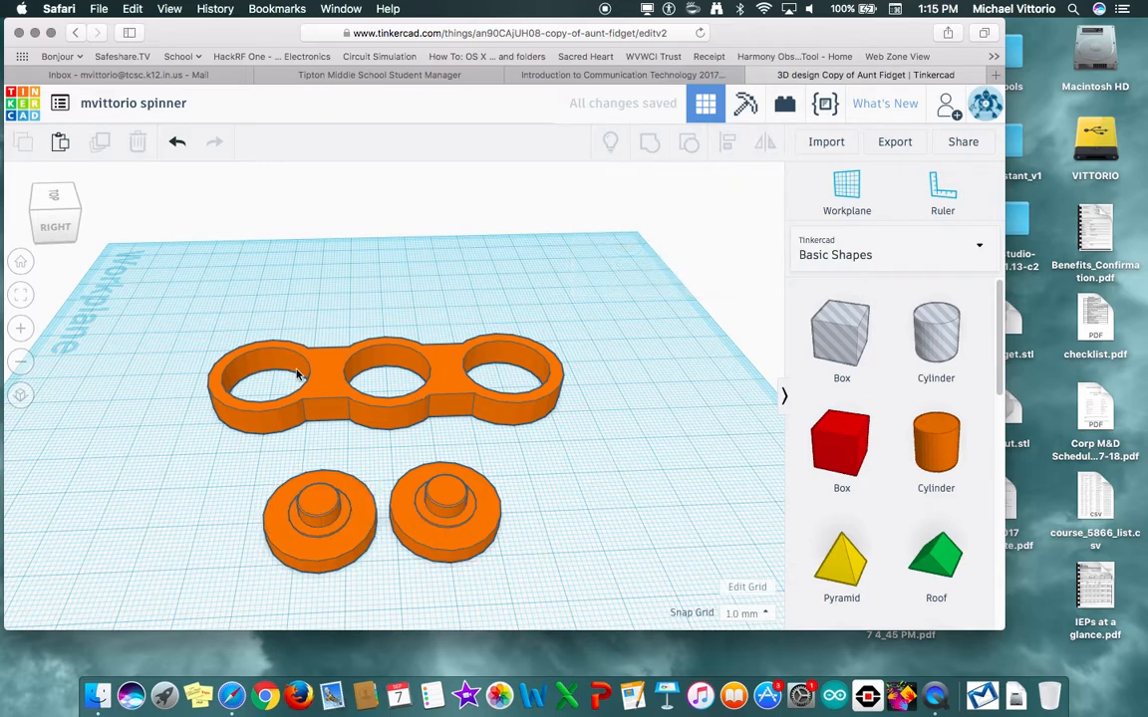